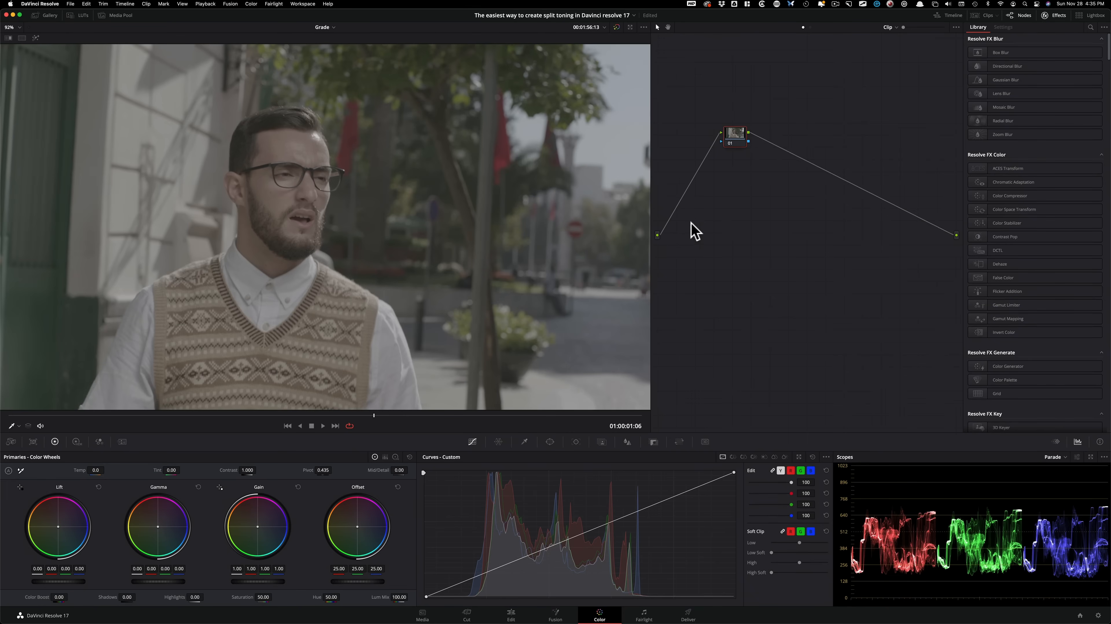
Add five serial nodes after node 01 to build a six-node chain
{"action": "key", "text": "alt+s"}
{"action": "key", "text": "alt+s"}
{"action": "key", "text": "alt+s"}
{"action": "key", "text": "alt+s"}
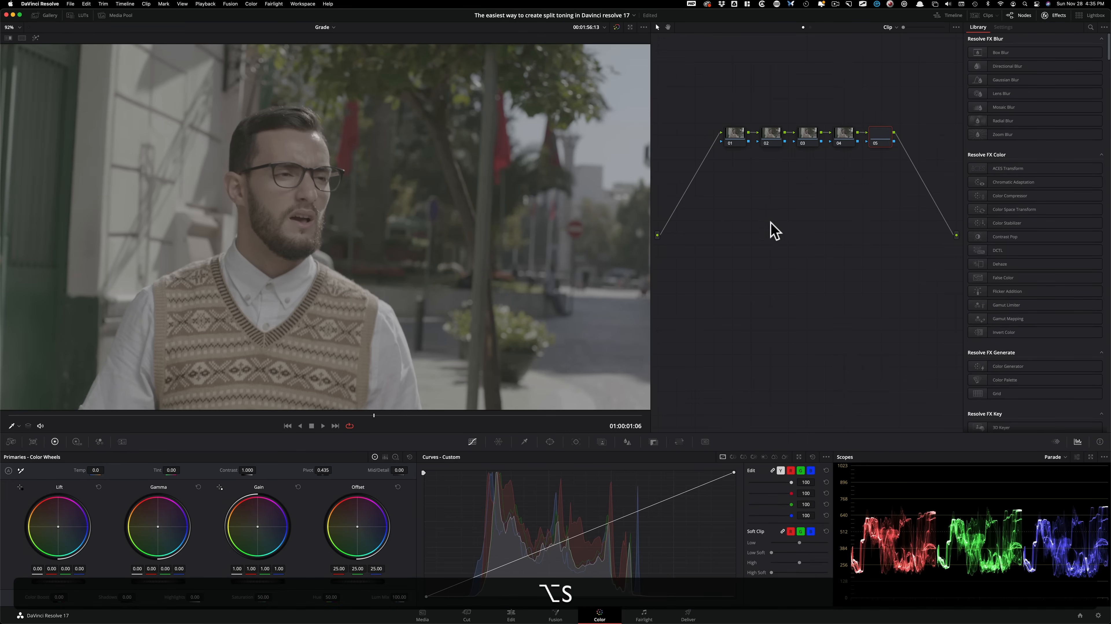
{"action": "key", "text": "alt+s"}
Arrange the nodes in descending rows: 01 above, 02 and 03 together, 04 below them, then 05 and 06 lowest
{"action": "left_click_drag", "start_coordinate": [738, 138], "coordinate": [711, 143]}
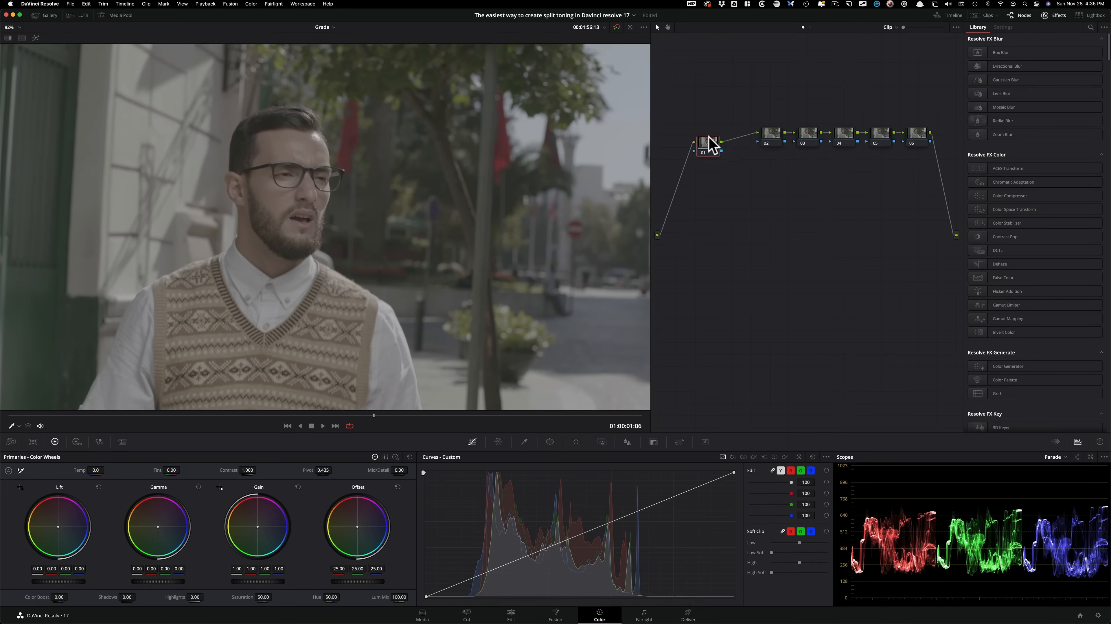
{"action": "left_click_drag", "start_coordinate": [743, 110], "coordinate": [941, 173]}
{"action": "left_click_drag", "start_coordinate": [780, 144], "coordinate": [711, 197]}
{"action": "left_click_drag", "start_coordinate": [756, 163], "coordinate": [887, 203]}
{"action": "left_click_drag", "start_coordinate": [773, 201], "coordinate": [900, 245]}
{"action": "left_click", "coordinate": [813, 201]}
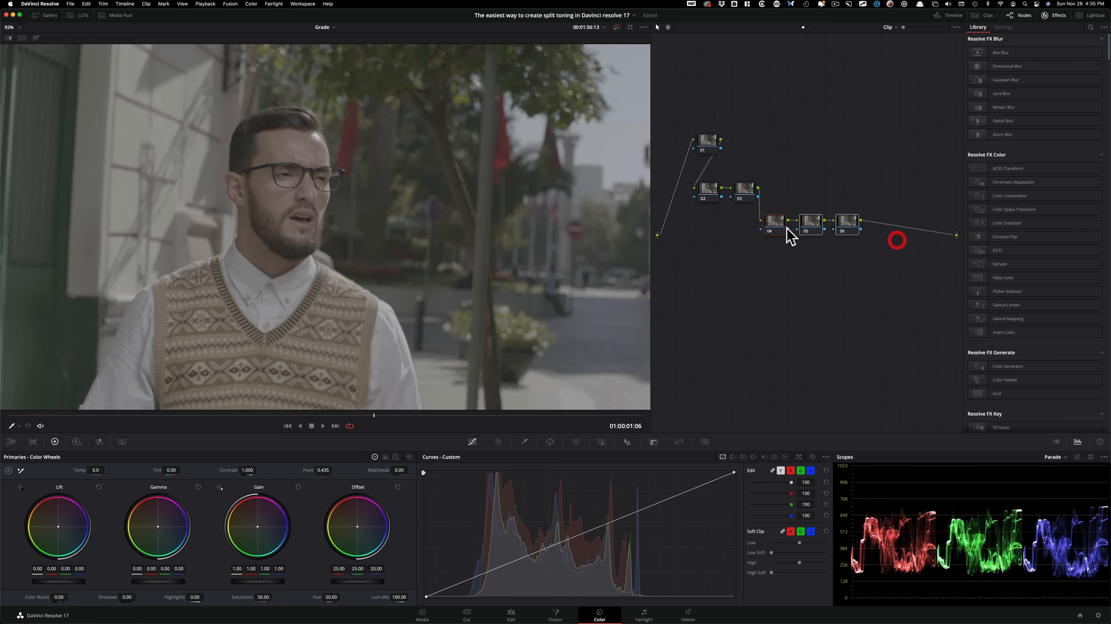
{"action": "left_click_drag", "start_coordinate": [808, 230], "coordinate": [796, 265]}
{"action": "left_click", "coordinate": [810, 173]}
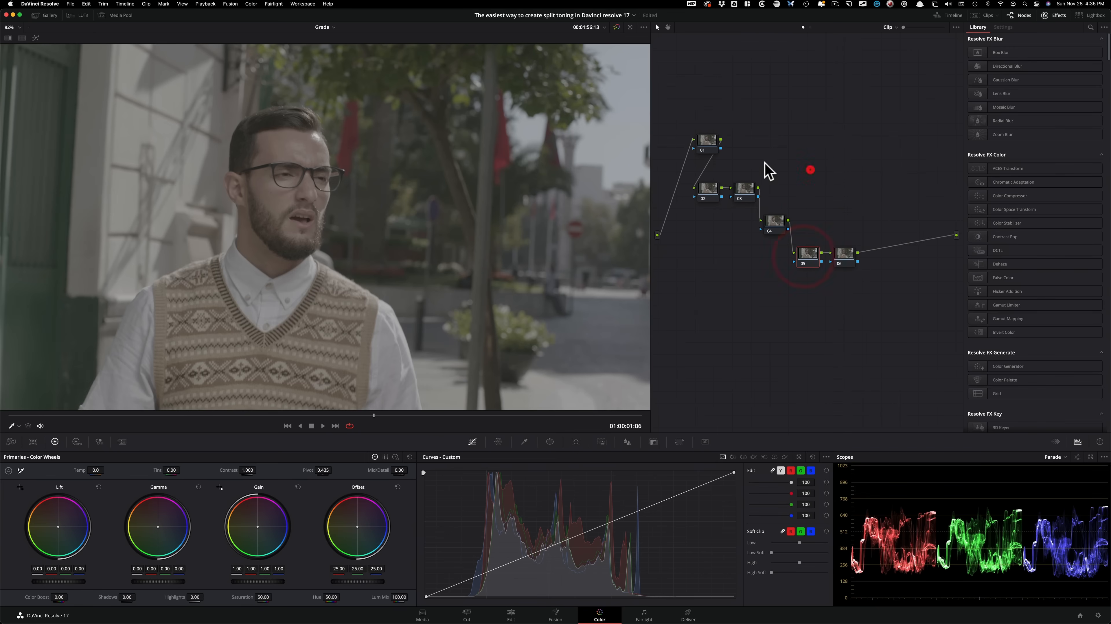
{"action": "left_click_drag", "start_coordinate": [711, 144], "coordinate": [710, 159]}
Label nodes 01 to 06 in order as hal+grain, hdr, pri, sauce, cst and lut
{"action": "key", "text": "Tab"}
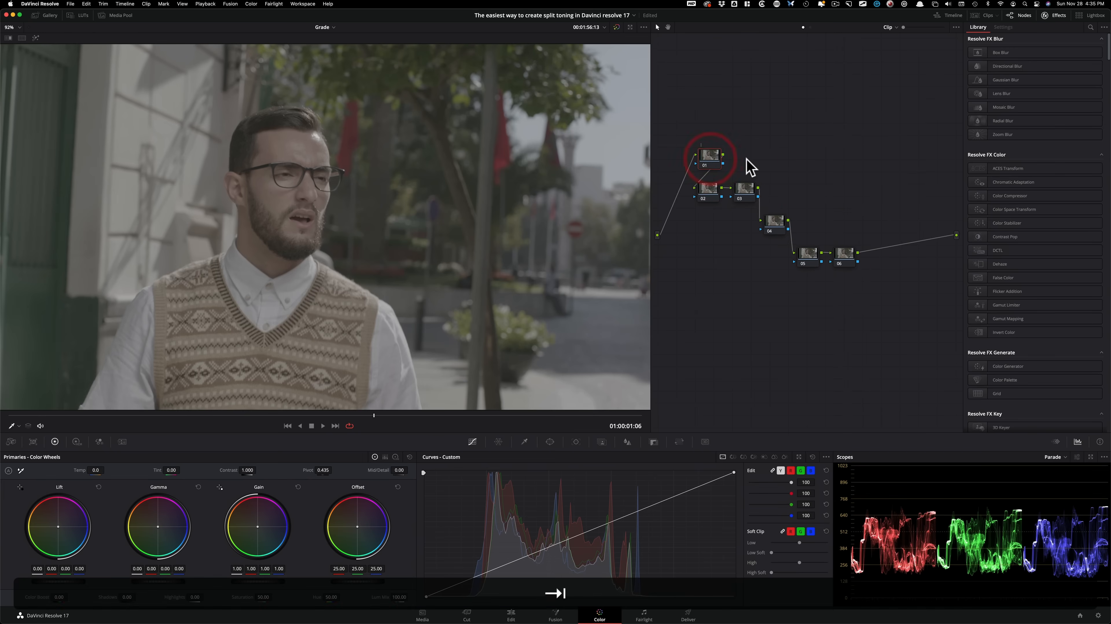
{"action": "type", "text": "hal+grain"}
{"action": "key", "text": "Tab"}
{"action": "key", "text": "Tab"}
{"action": "key", "text": "Tab"}
{"action": "key", "text": "Tab"}
{"action": "type", "text": "c"}
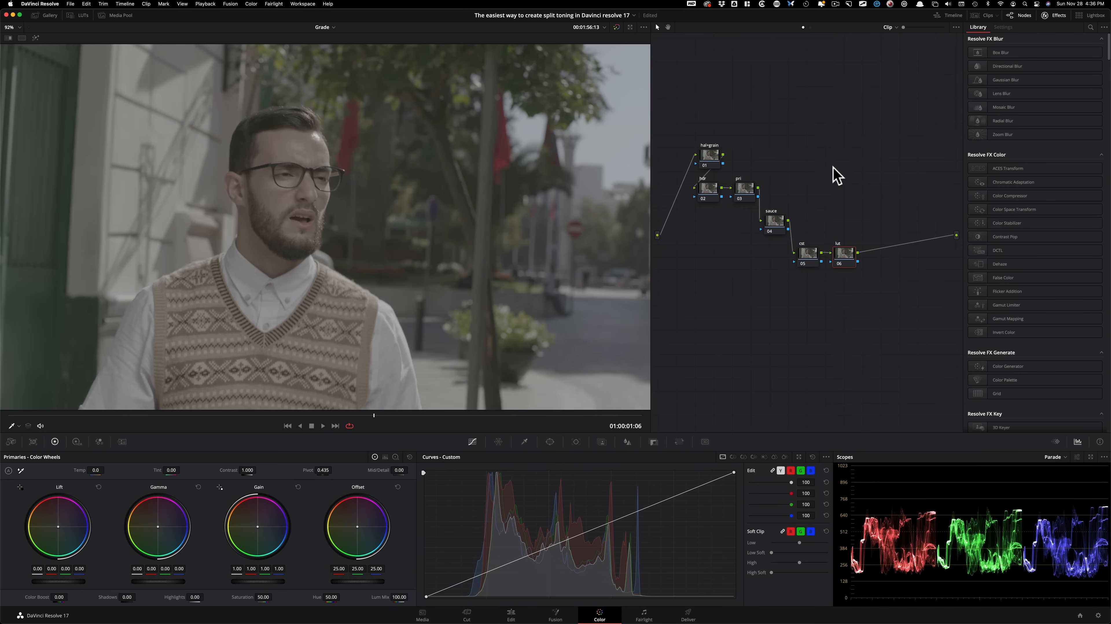
Apply Color Space Transform to the cst node with output gamma Cineon Film Log and output color space Rec.709
{"action": "left_click_drag", "start_coordinate": [801, 256], "coordinate": [812, 261]}
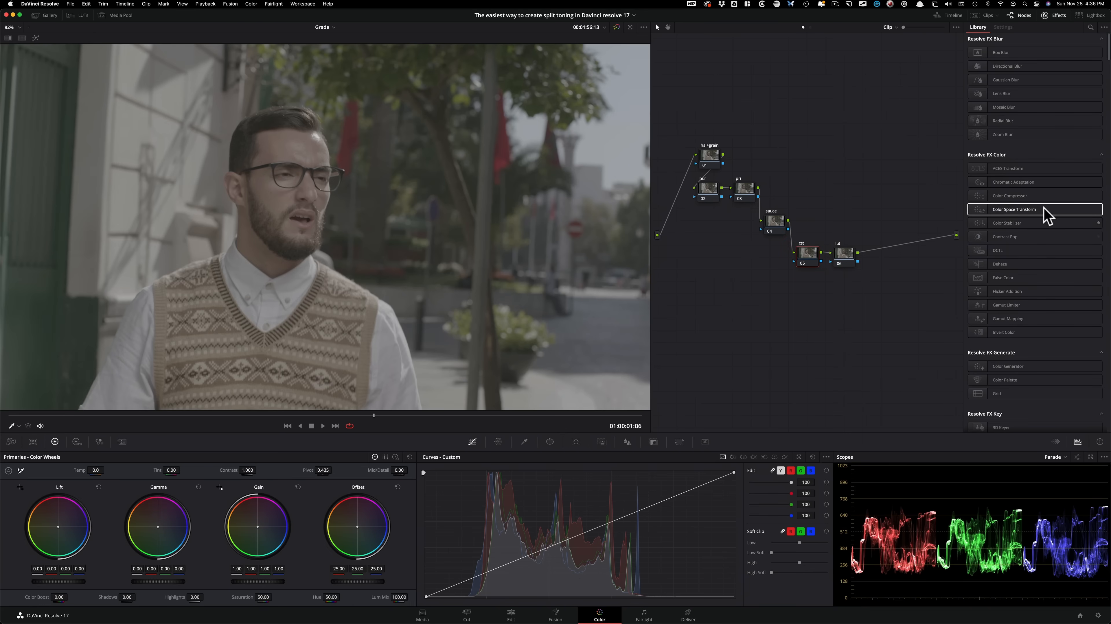
{"action": "left_click_drag", "start_coordinate": [1007, 209], "coordinate": [815, 256]}
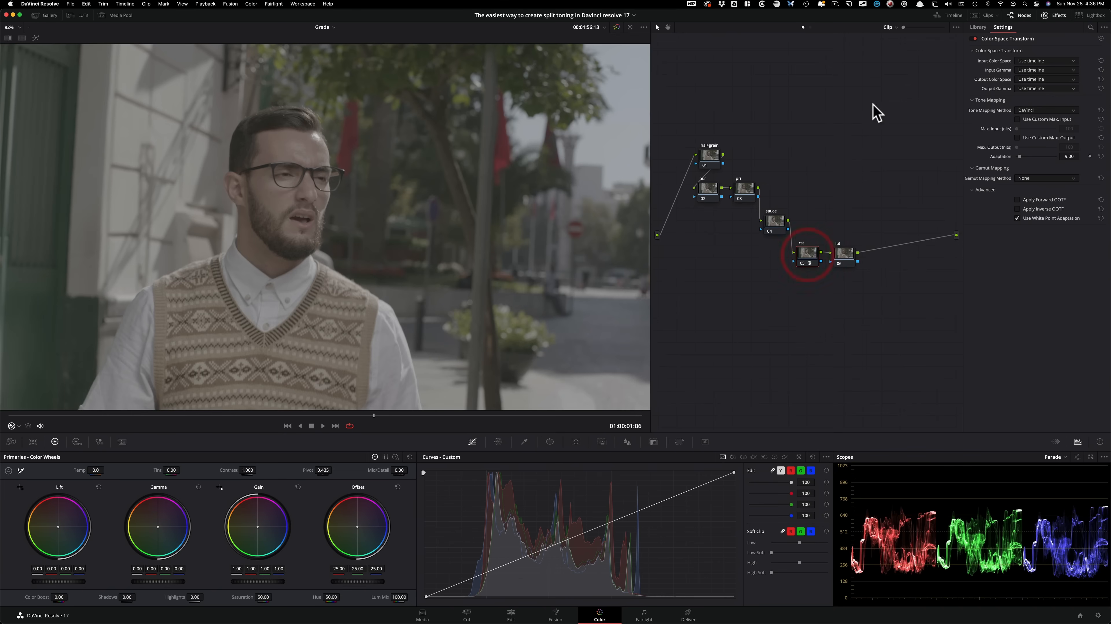
{"action": "left_click", "coordinate": [1049, 89]}
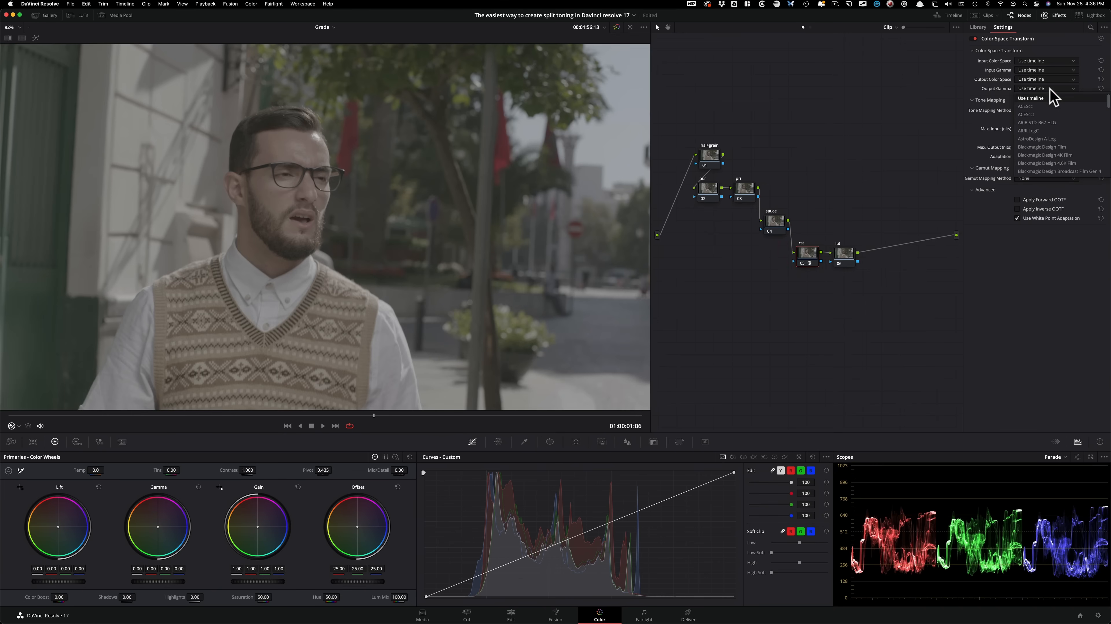
{"action": "scroll", "coordinate": [1066, 174], "scroll_direction": "down", "scroll_amount": 5}
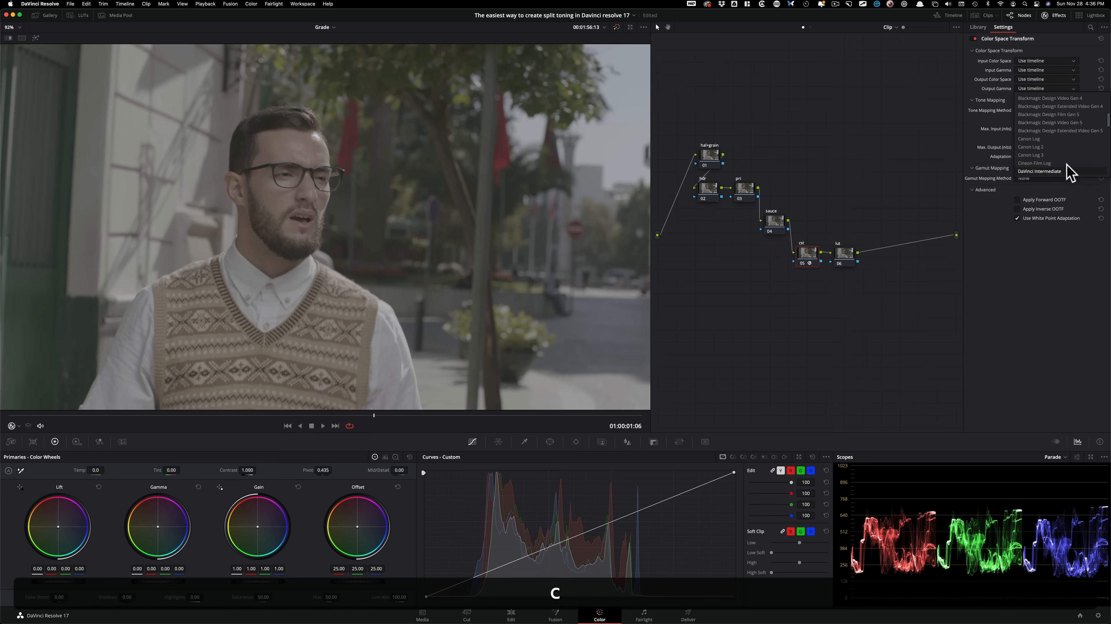
{"action": "left_click", "coordinate": [1041, 164]}
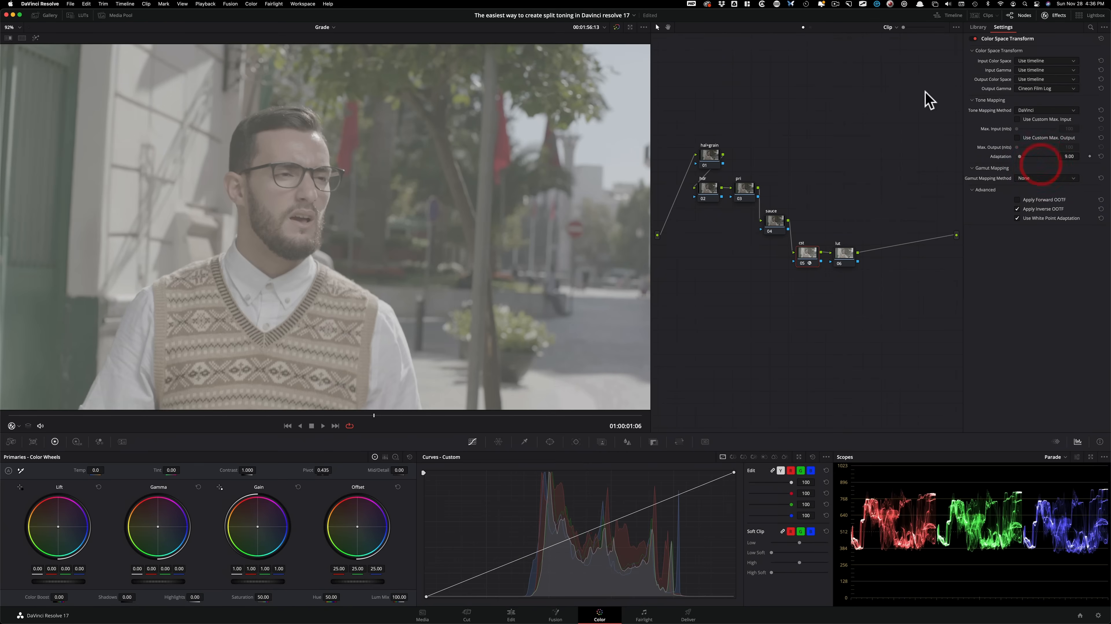
{"action": "left_click", "coordinate": [1050, 79]}
{"action": "scroll", "coordinate": [1052, 99], "scroll_direction": "down", "scroll_amount": 5}
{"action": "left_click", "coordinate": [1044, 163]}
{"action": "left_click", "coordinate": [819, 180]}
Set the transform's input color space to ARRI Alexa and input gamma to ARRI LogC, and compare the node off and on
{"action": "left_click", "coordinate": [1050, 61]}
{"action": "left_click", "coordinate": [1029, 95]}
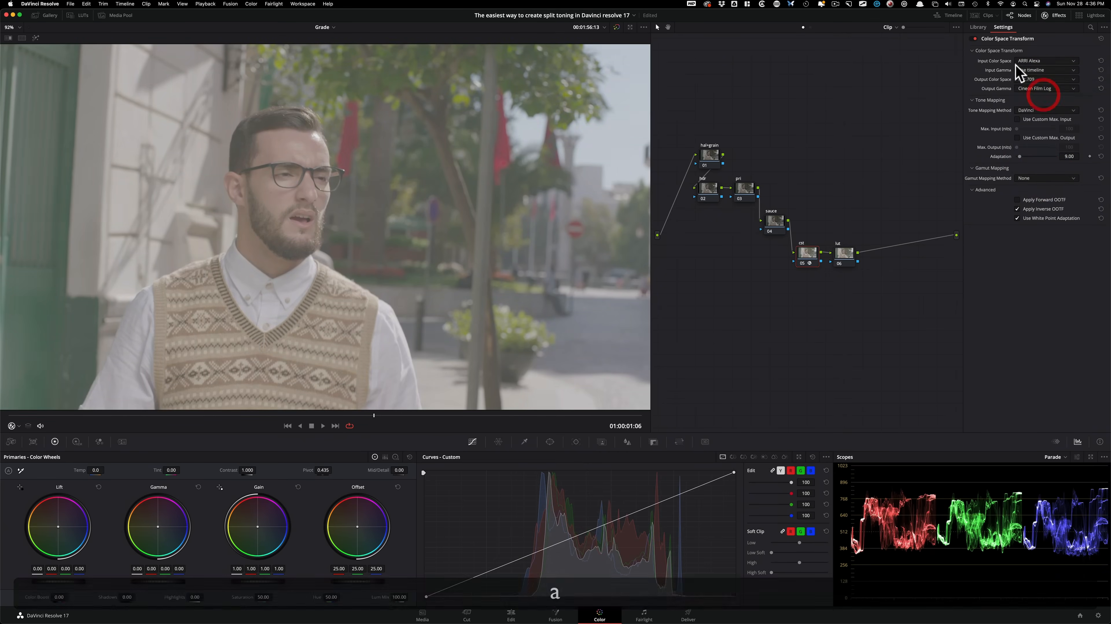
{"action": "left_click", "coordinate": [1044, 70]}
{"action": "left_click", "coordinate": [1042, 112]}
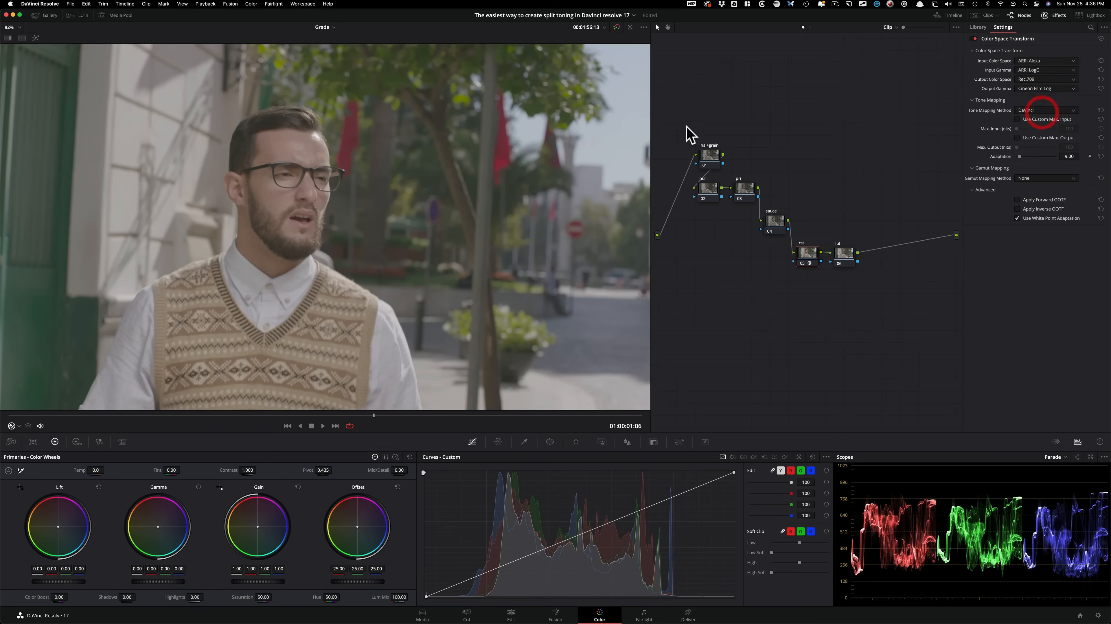
{"action": "key", "text": "super+d"}
{"action": "key", "text": "super+d"}
{"action": "left_click", "coordinate": [915, 181]}
Apply the Rec709 Kodak 2383 D60 film look LUT to the lut node
{"action": "left_click", "coordinate": [843, 254]}
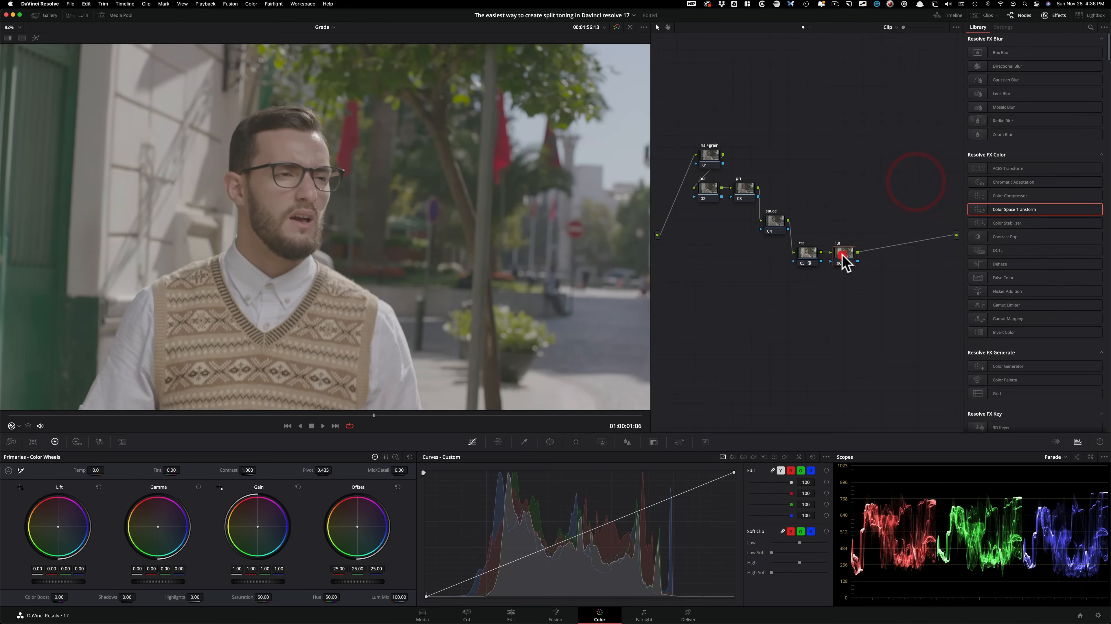
{"action": "left_click", "coordinate": [78, 16]}
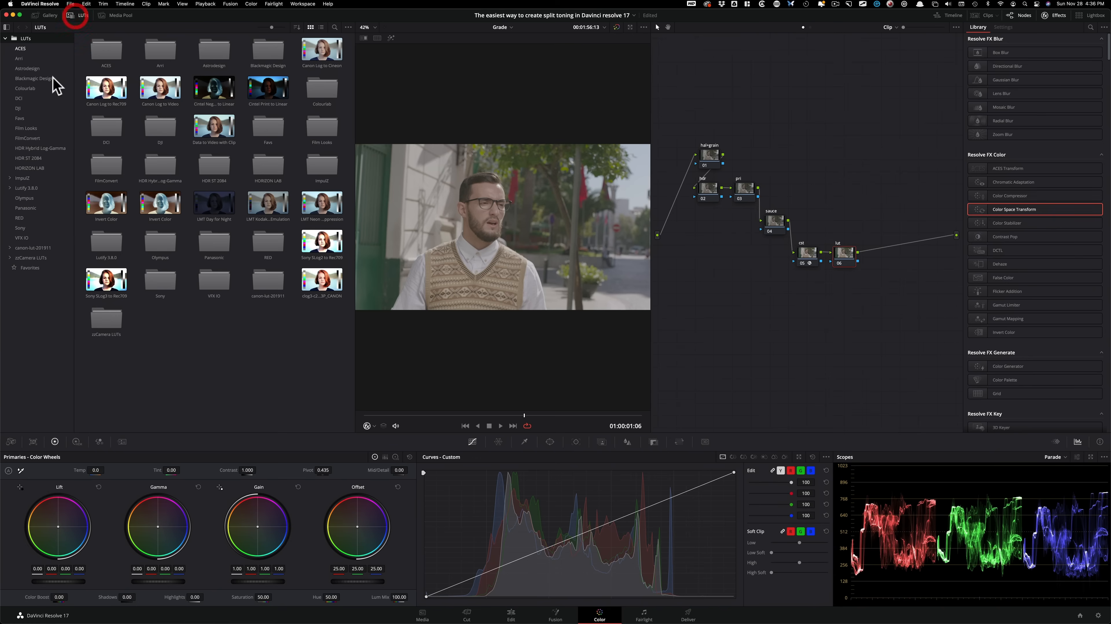
{"action": "left_click", "coordinate": [30, 128]}
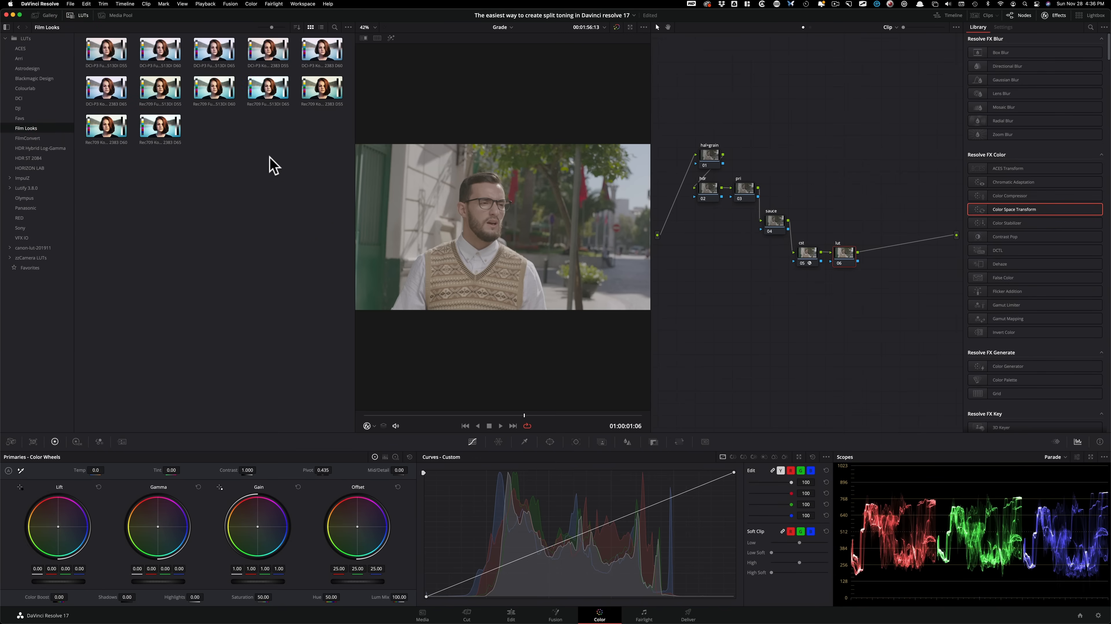
{"action": "double_click", "coordinate": [101, 128]}
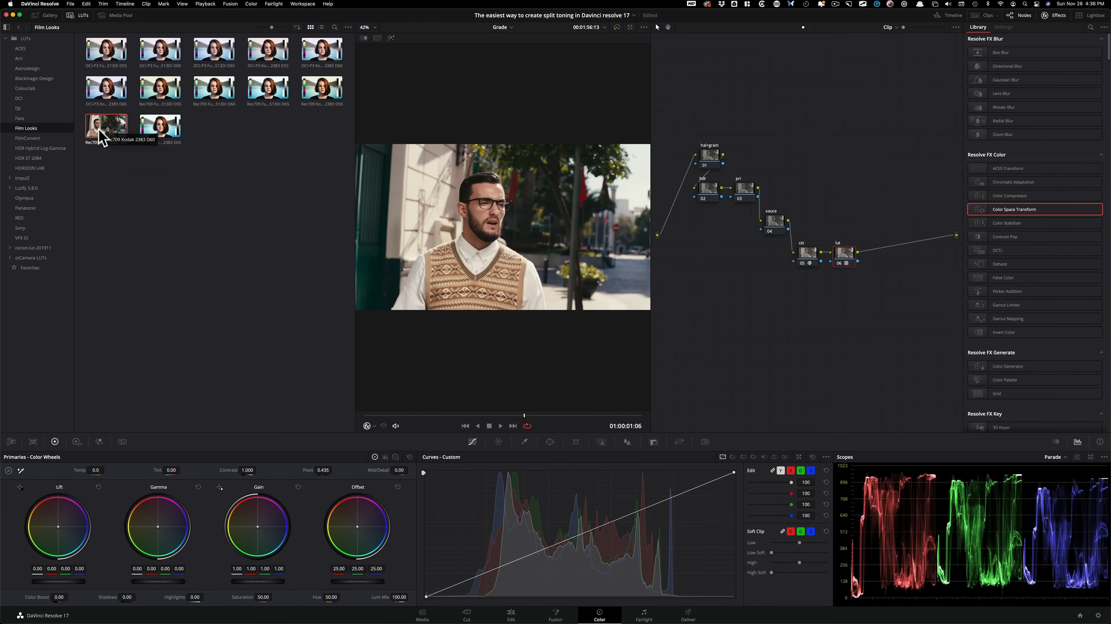
{"action": "left_click", "coordinate": [83, 16]}
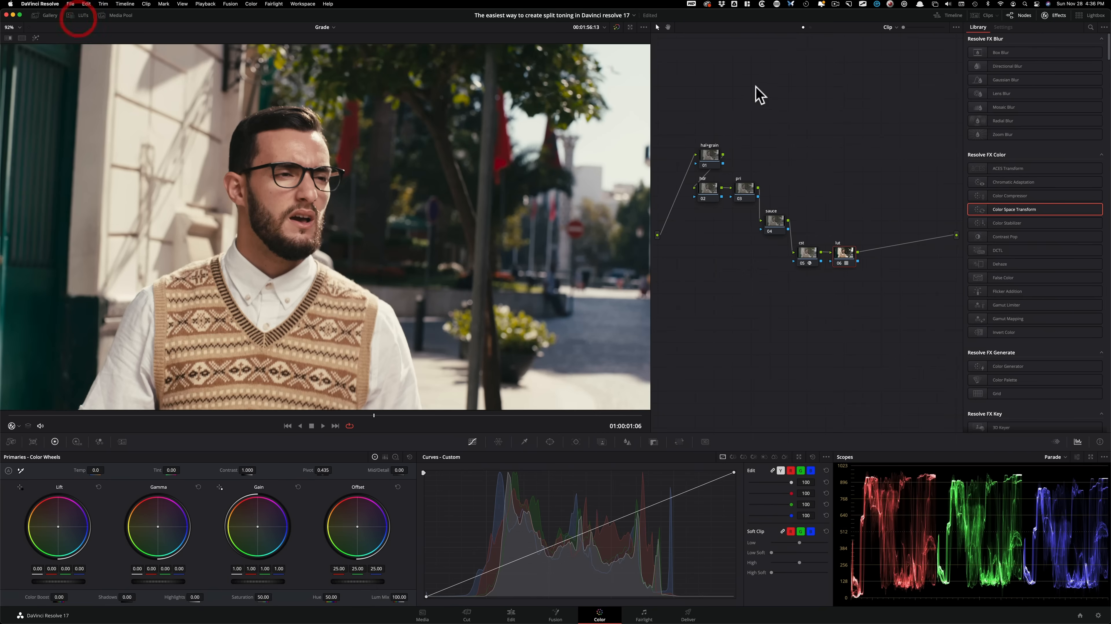
Compare the image with the lut node and the cst and lut pair switched off and on
{"action": "key", "text": "super+d"}
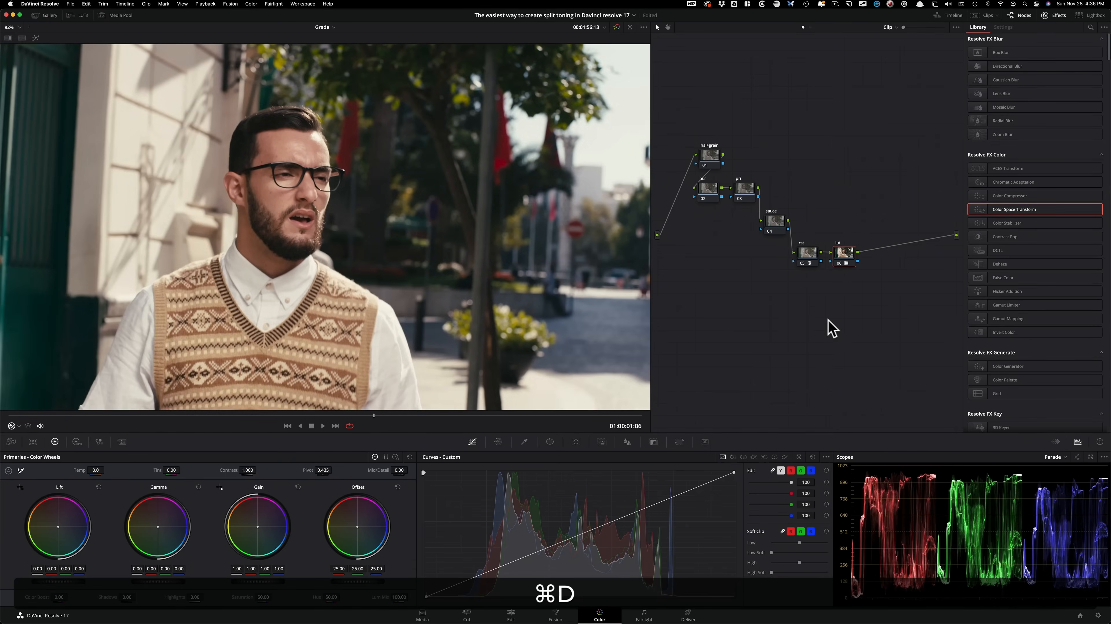
{"action": "left_click_drag", "start_coordinate": [862, 290], "coordinate": [801, 262]}
{"action": "key", "text": "super+d"}
{"action": "key", "text": "super+d"}
{"action": "key", "text": "super+d"}
{"action": "key", "text": "super+d"}
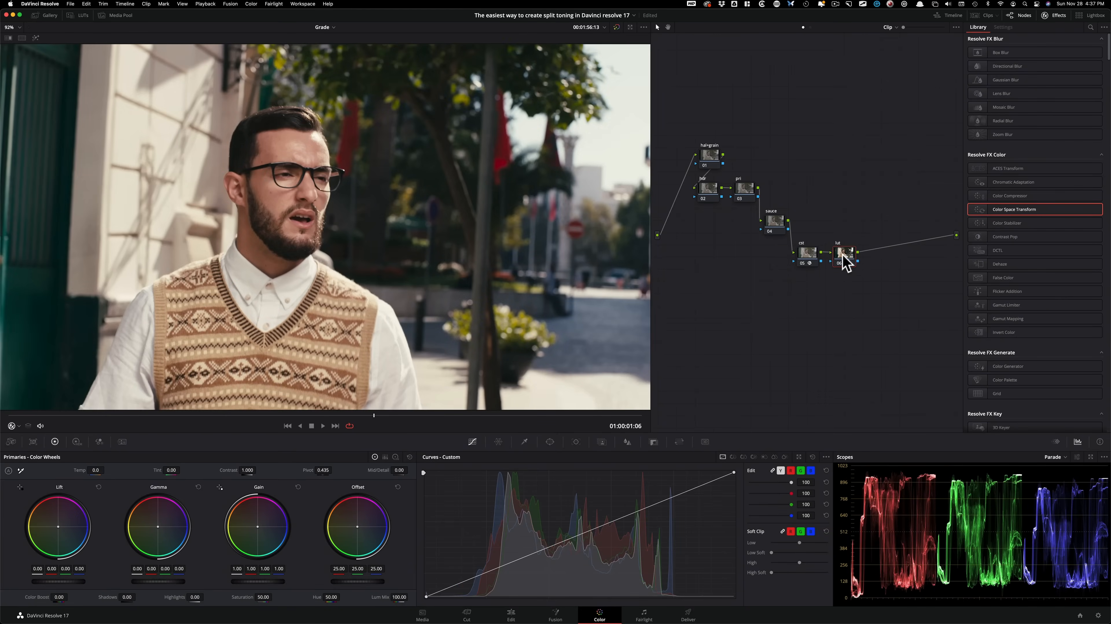
{"action": "key", "text": "super+d"}
{"action": "key", "text": "super+d"}
{"action": "left_click_drag", "start_coordinate": [823, 277], "coordinate": [798, 262]}
{"action": "key", "text": "super+d"}
{"action": "key", "text": "super+d"}
Set gamma to 0.02 and gain to 0.84 on the pri node, and compare the image without and with it
{"action": "left_click", "coordinate": [848, 188]}
{"action": "left_click", "coordinate": [712, 193]}
{"action": "left_click", "coordinate": [748, 190]}
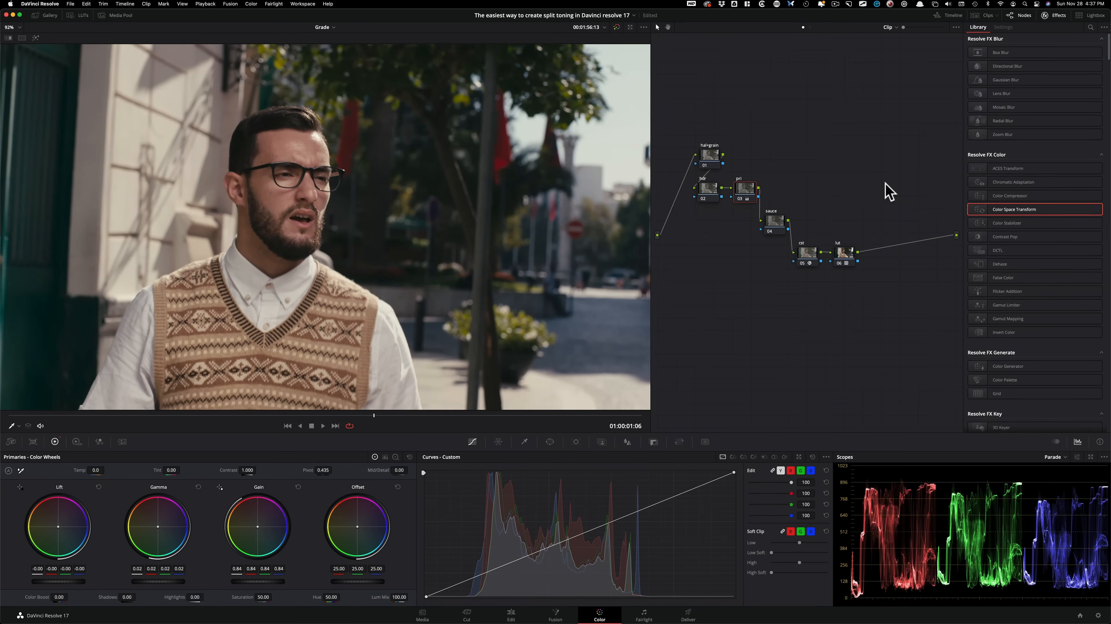
{"action": "key", "text": "super+d"}
{"action": "key", "text": "super+d"}
{"action": "key", "text": "super+d"}
{"action": "key", "text": "super+d"}
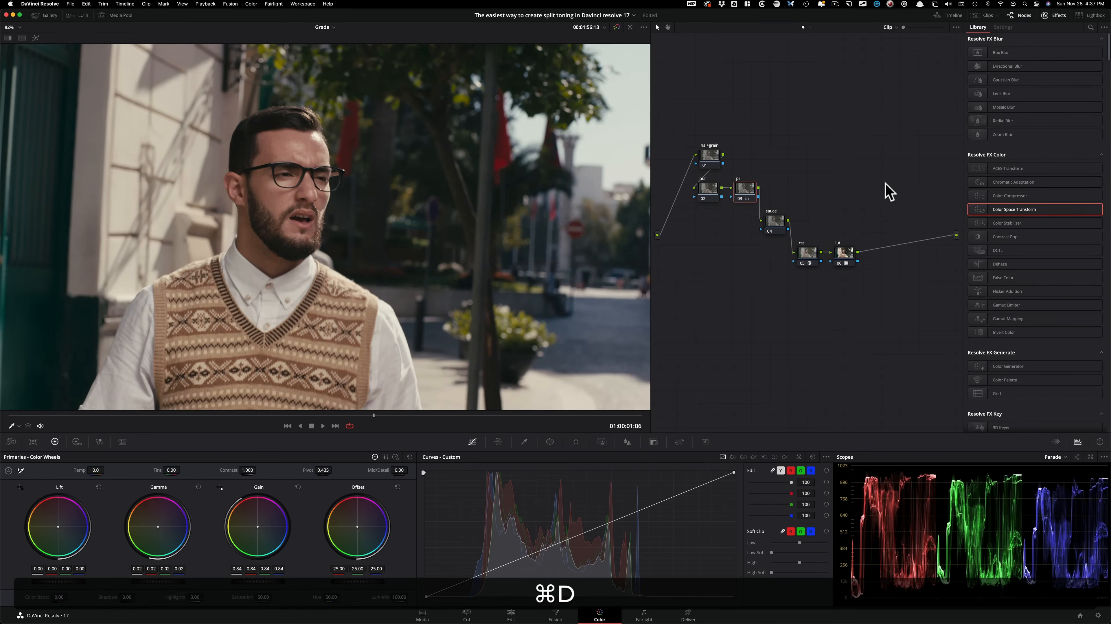
On the hdr node, set the HDR wheels' color space to ARRI Alexa and gamma to ARRI LogC, and raise Shadow exposure to 0.25
{"action": "left_click", "coordinate": [892, 118]}
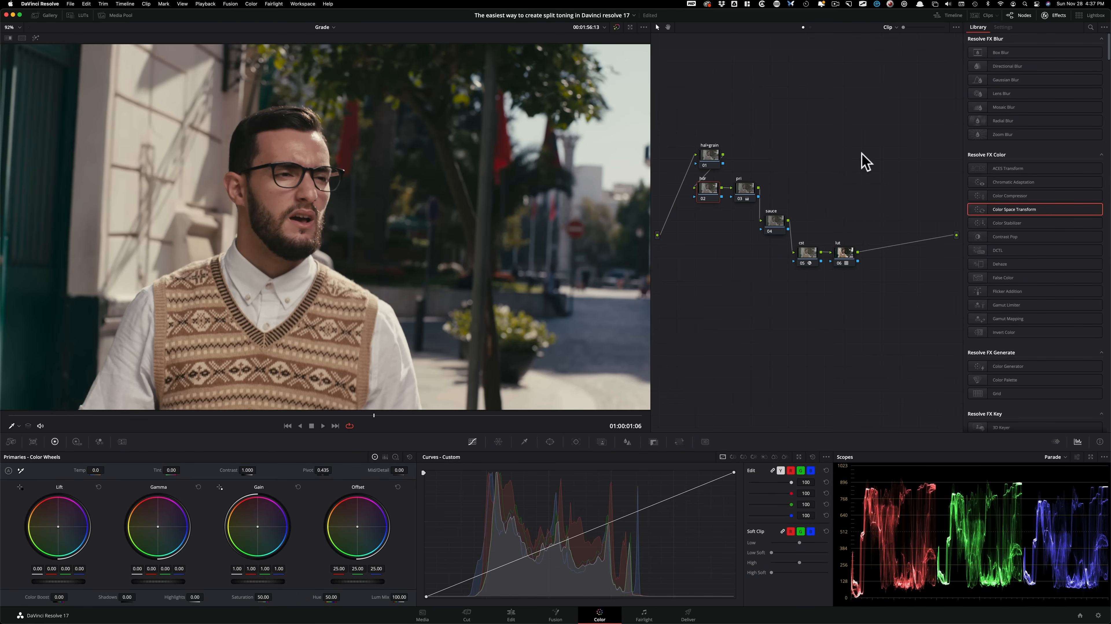
{"action": "key", "text": "alt+h"}
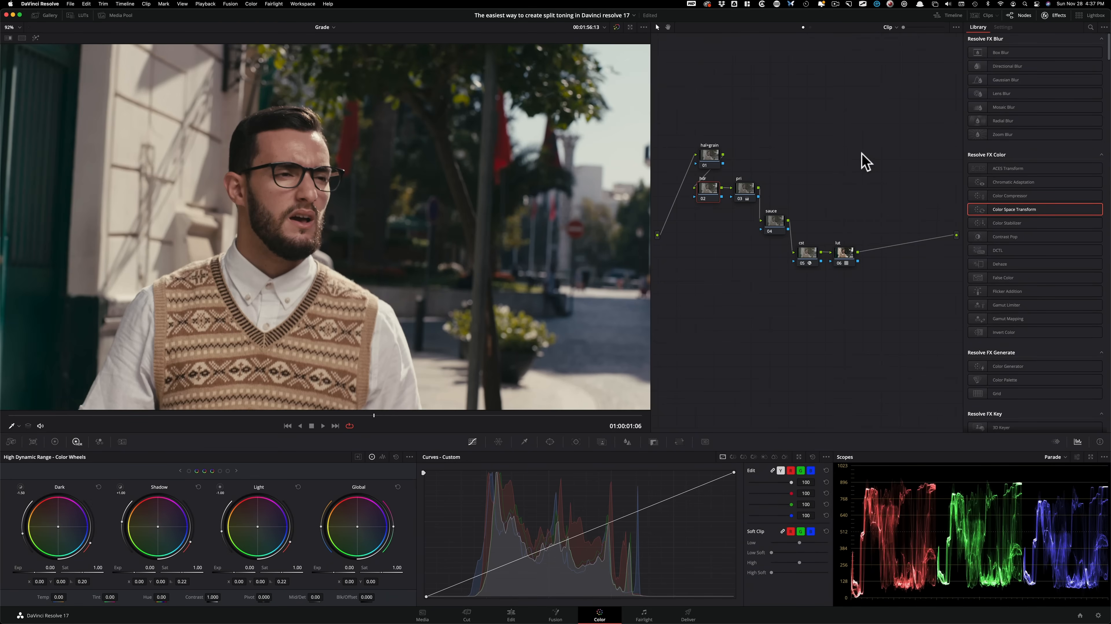
{"action": "left_click", "coordinate": [409, 456]}
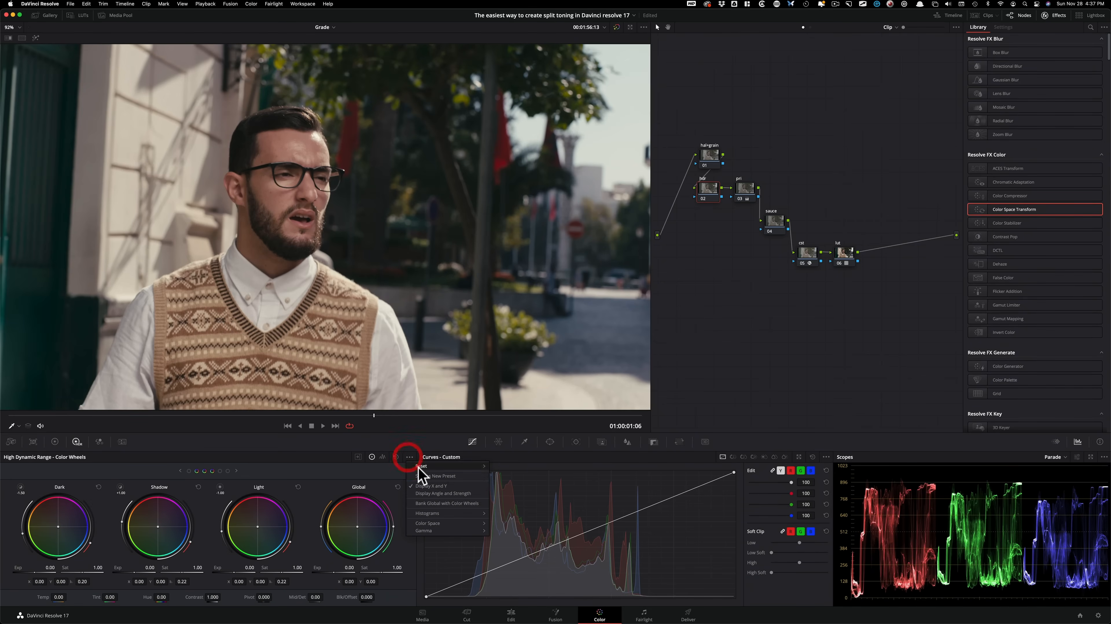
{"action": "mouse_move", "coordinate": [452, 523]}
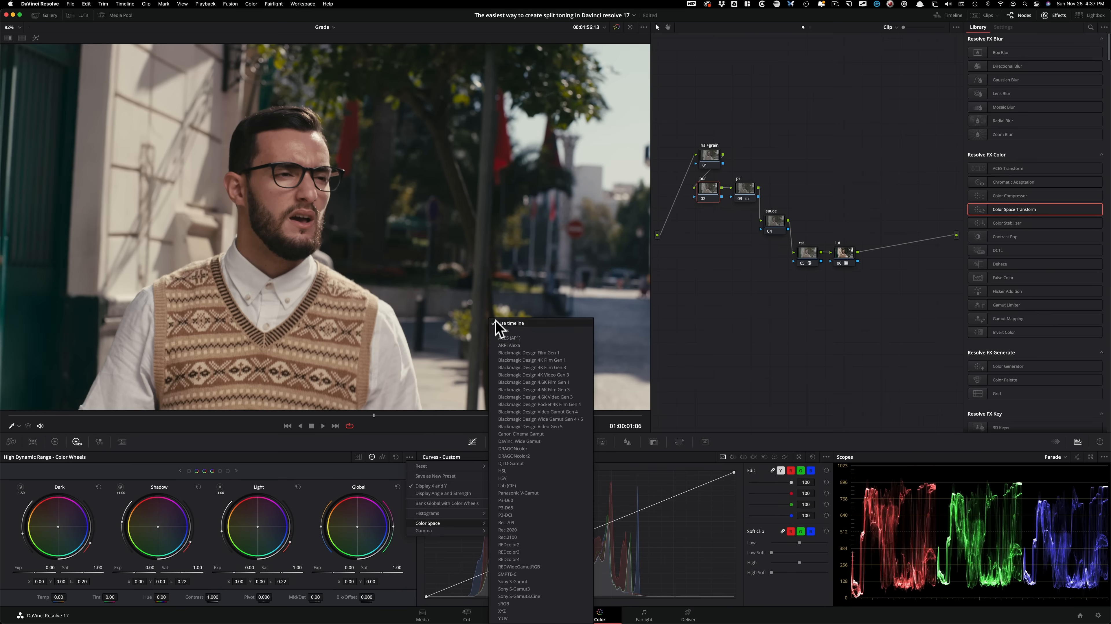
{"action": "left_click", "coordinate": [543, 344]}
{"action": "left_click", "coordinate": [409, 457]}
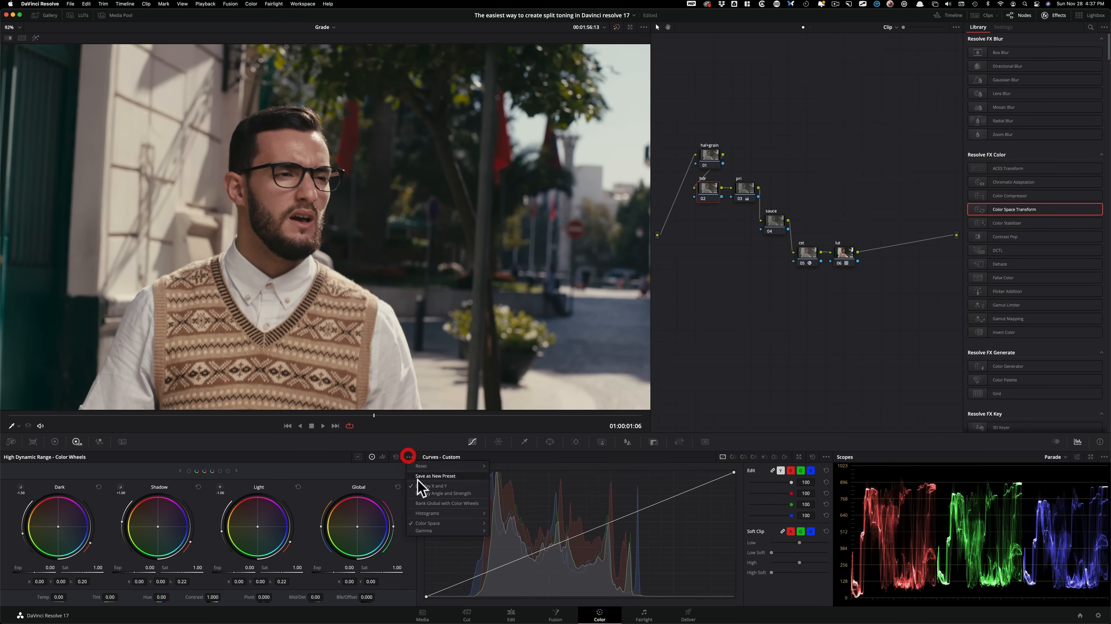
{"action": "mouse_move", "coordinate": [448, 531]}
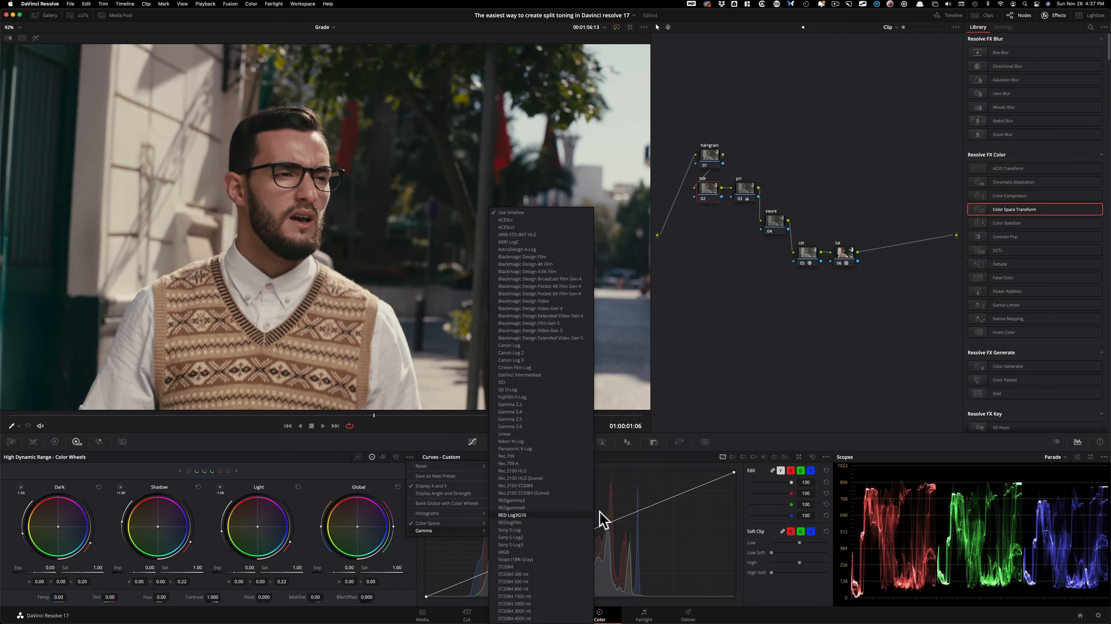
{"action": "left_click", "coordinate": [542, 242]}
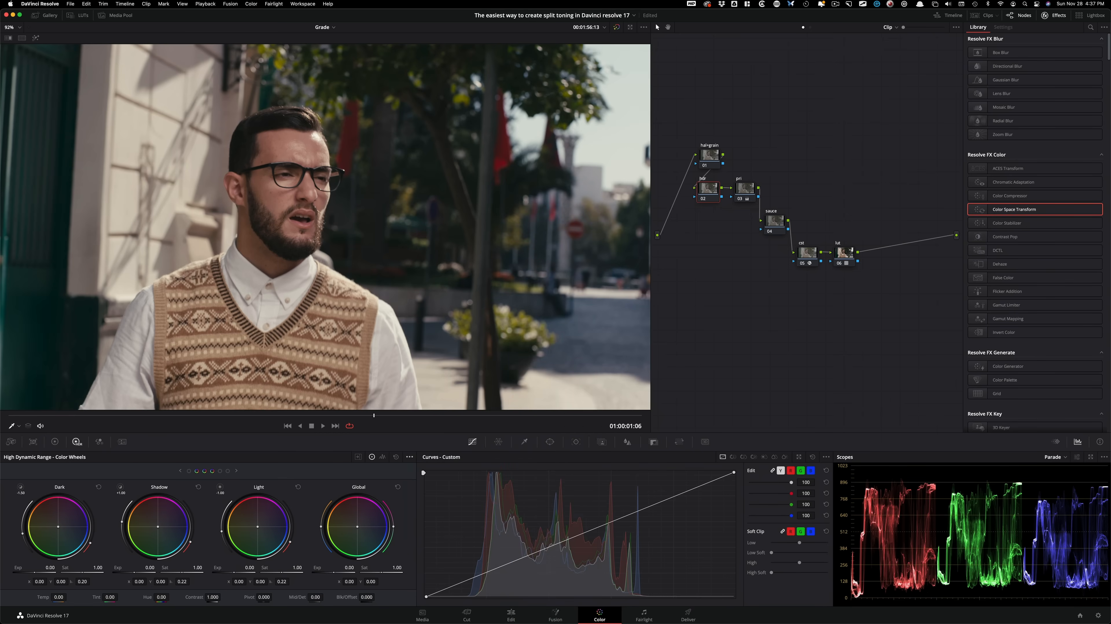
{"action": "key", "text": "super+d"}
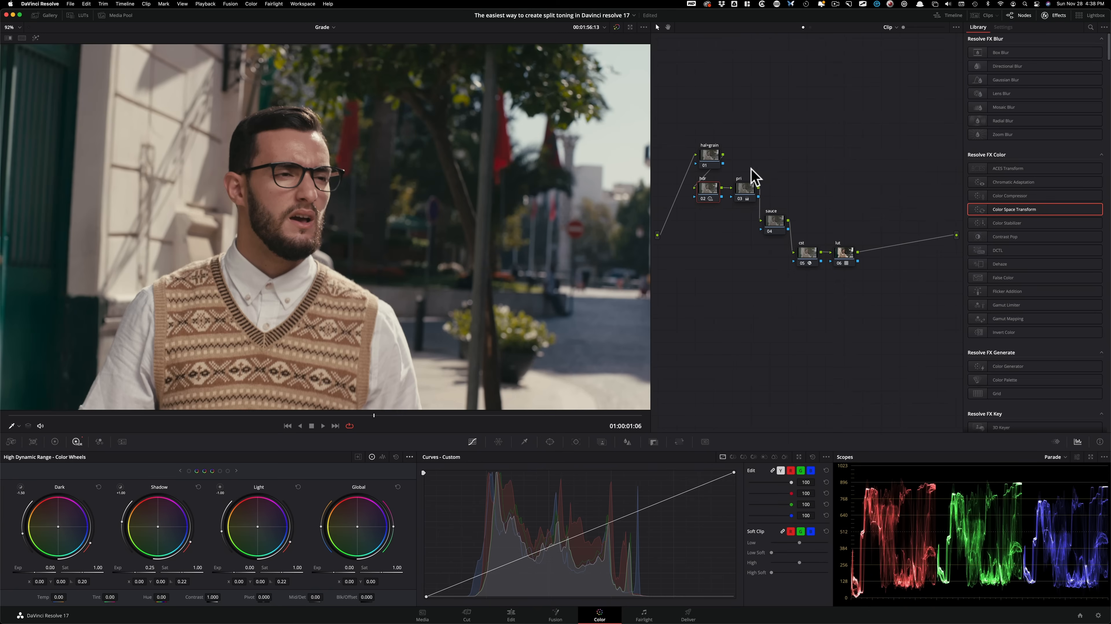
Compare the image and parade scope with the hdr and pri nodes switched off and on together
{"action": "left_click", "coordinate": [702, 191]}
{"action": "key", "text": "super+d"}
{"action": "key", "text": "super+d"}
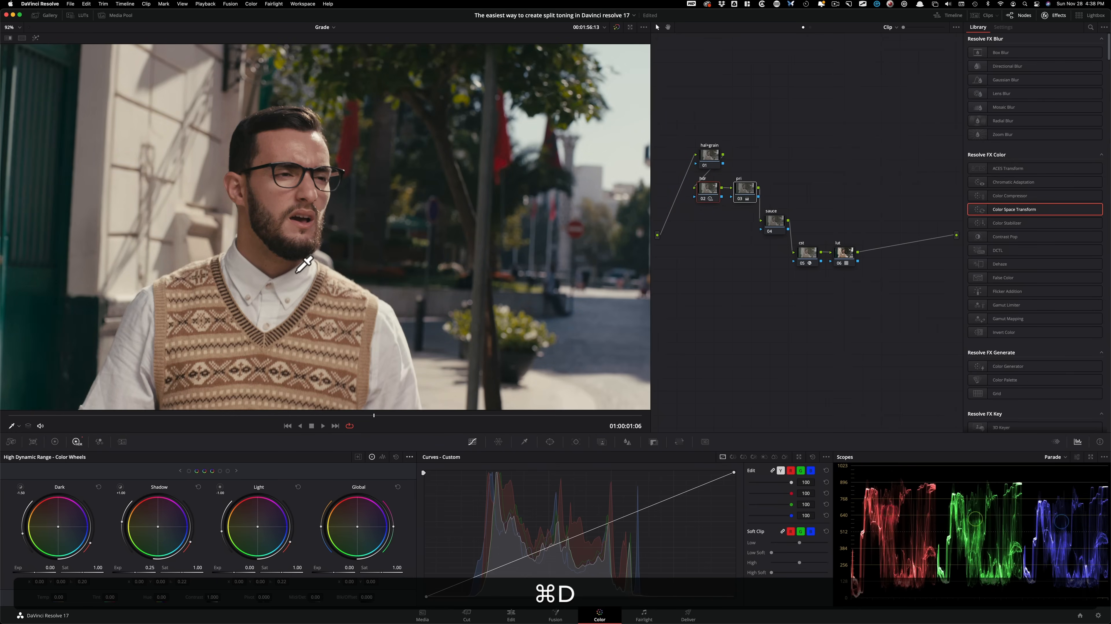
{"action": "key", "text": "super+d"}
{"action": "key", "text": "super+d"}
{"action": "key", "text": "super+d"}
{"action": "key", "text": "super+d"}
{"action": "key", "text": "super+d"}
{"action": "key", "text": "super+d"}
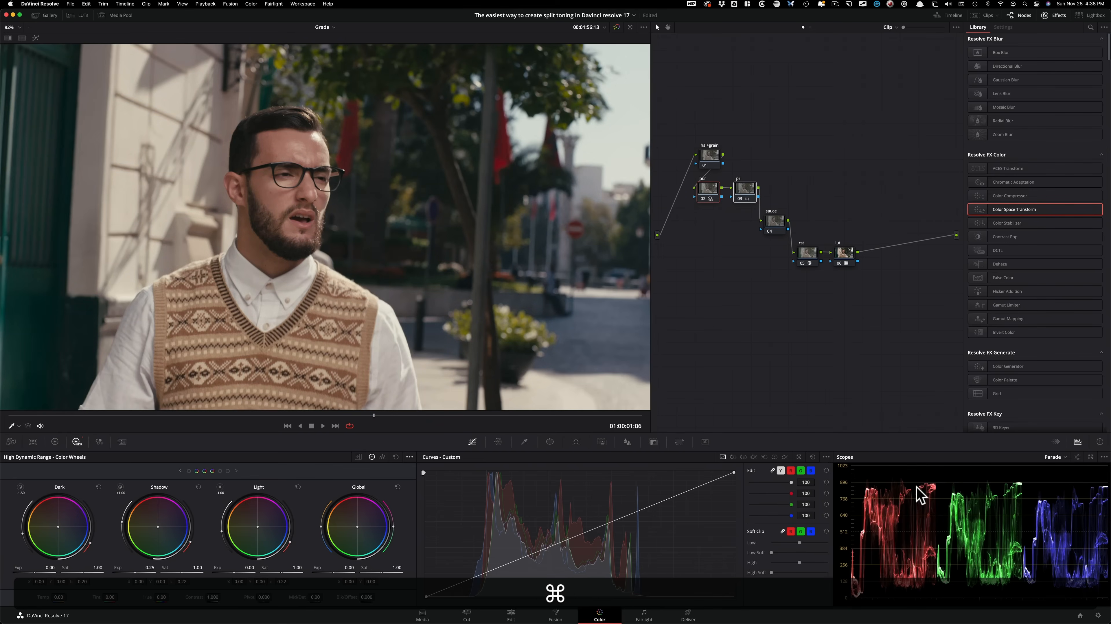
{"action": "key", "text": "super+d"}
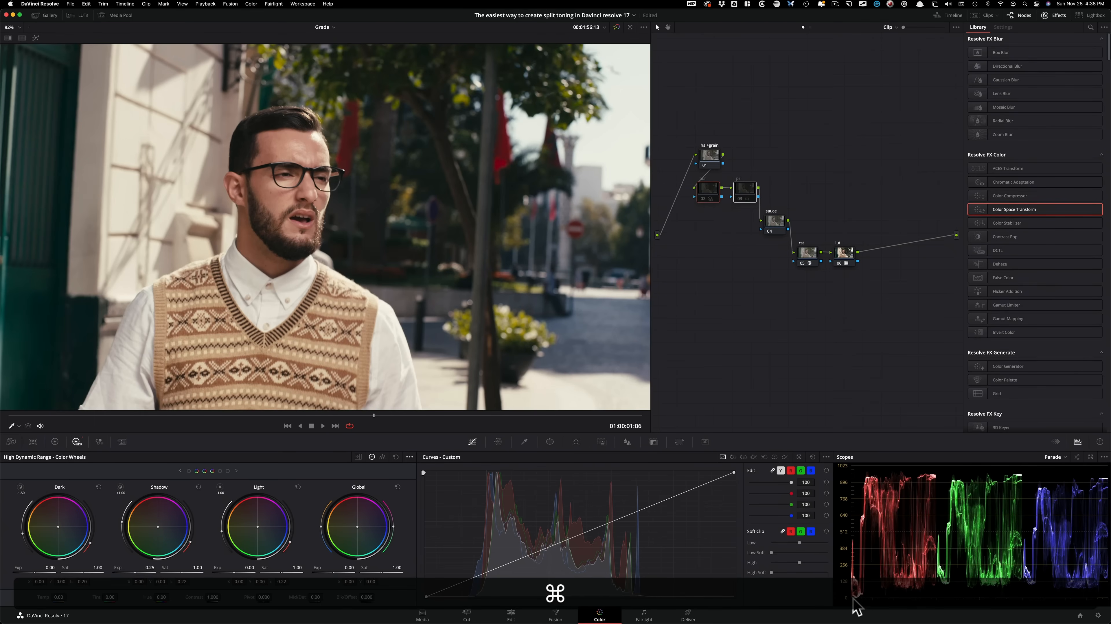
{"action": "key", "text": "super+d"}
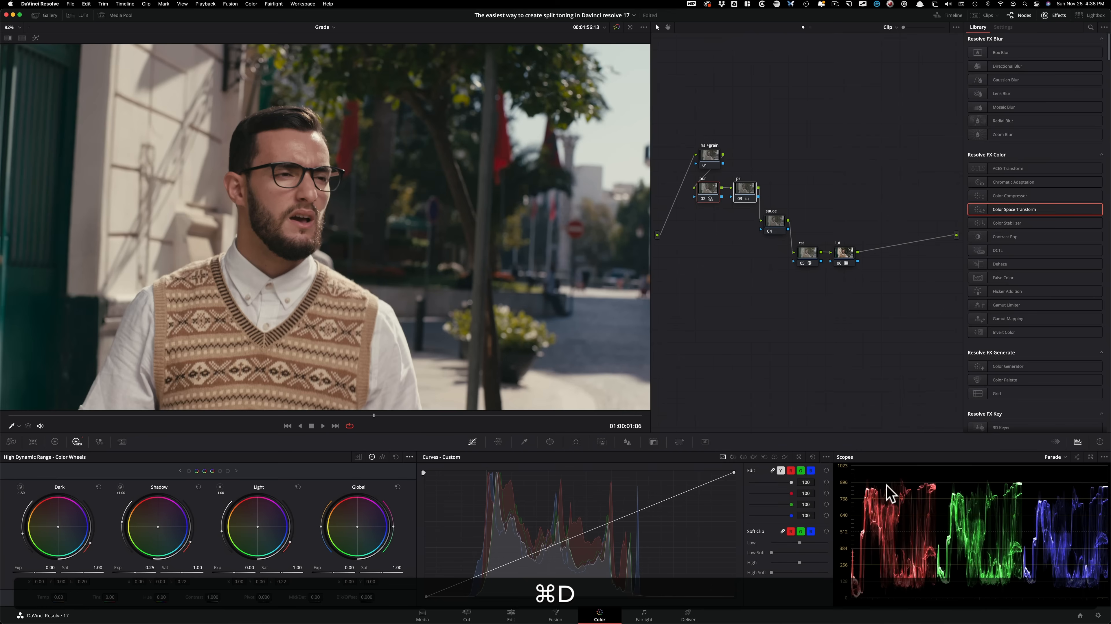
{"action": "key", "text": "super+d"}
{"action": "key", "text": "super+d"}
{"action": "key", "text": "super+d"}
{"action": "key", "text": "super+d"}
{"action": "left_click", "coordinate": [769, 148]}
{"action": "left_click", "coordinate": [744, 189]}
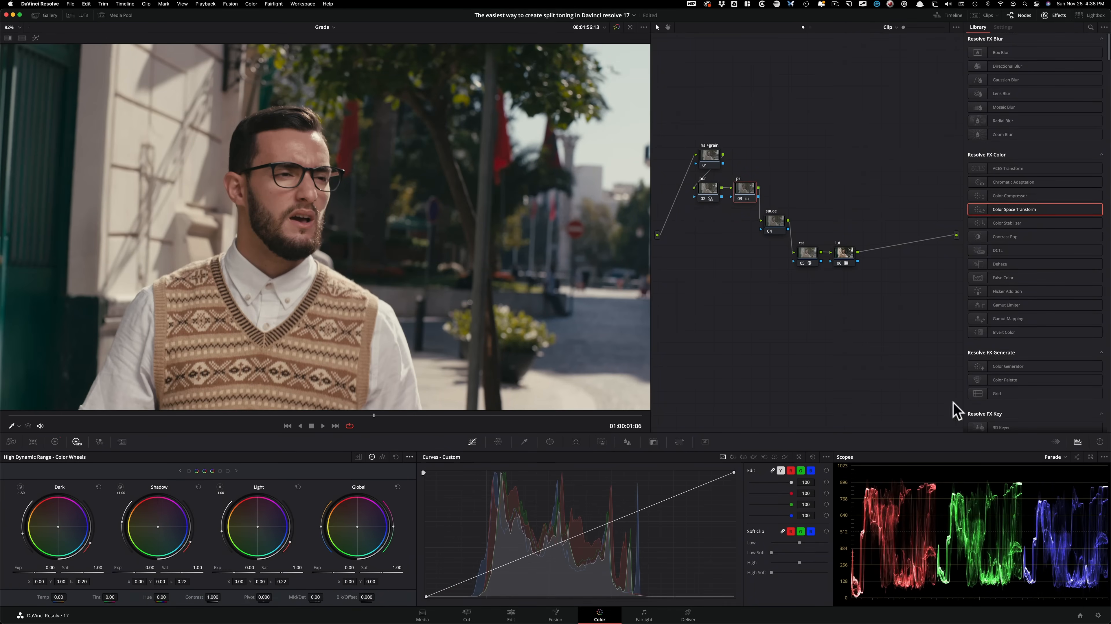
Open the scopes in a floating window, switch its first parade to a Waveform, and place it clear of the node tree
{"action": "left_click", "coordinate": [1091, 457]}
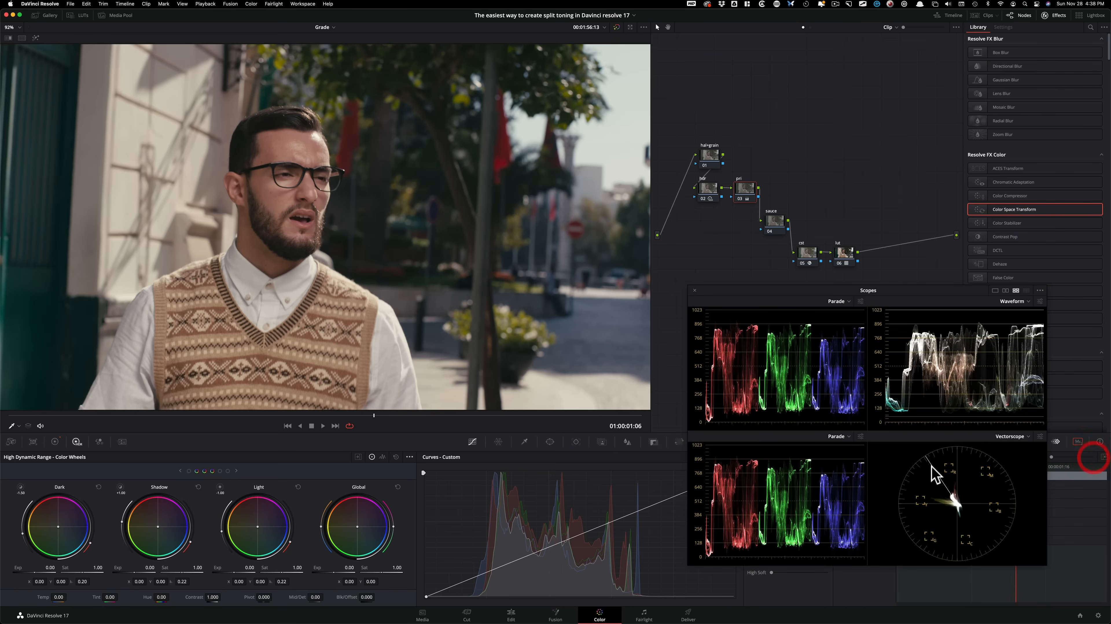
{"action": "left_click", "coordinate": [828, 300]}
{"action": "left_click", "coordinate": [850, 320]}
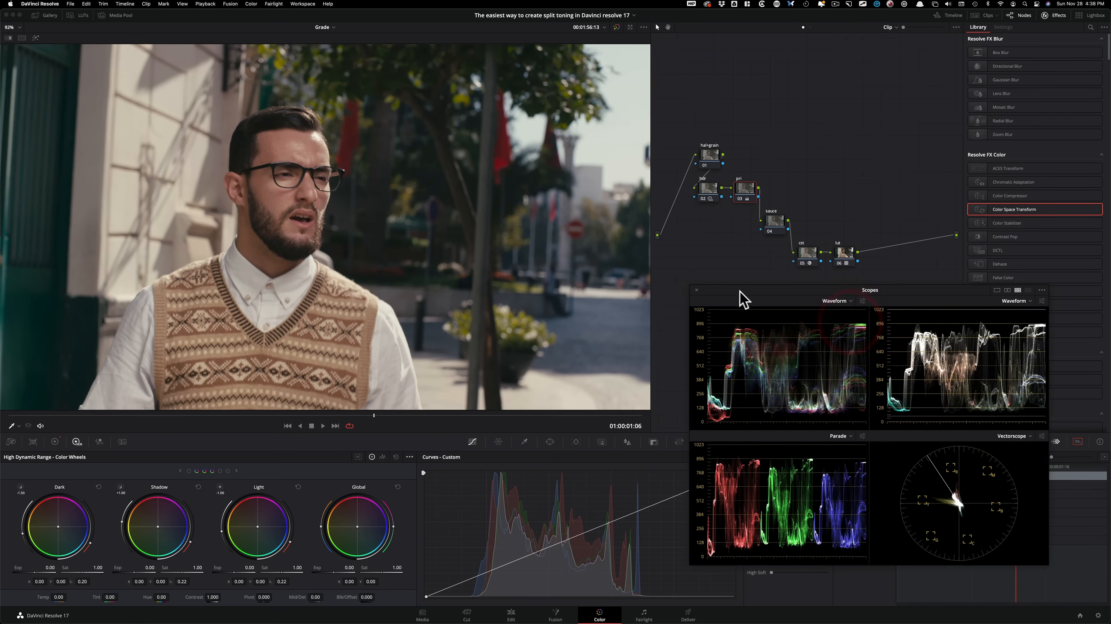
{"action": "left_click_drag", "start_coordinate": [742, 300], "coordinate": [795, 345]}
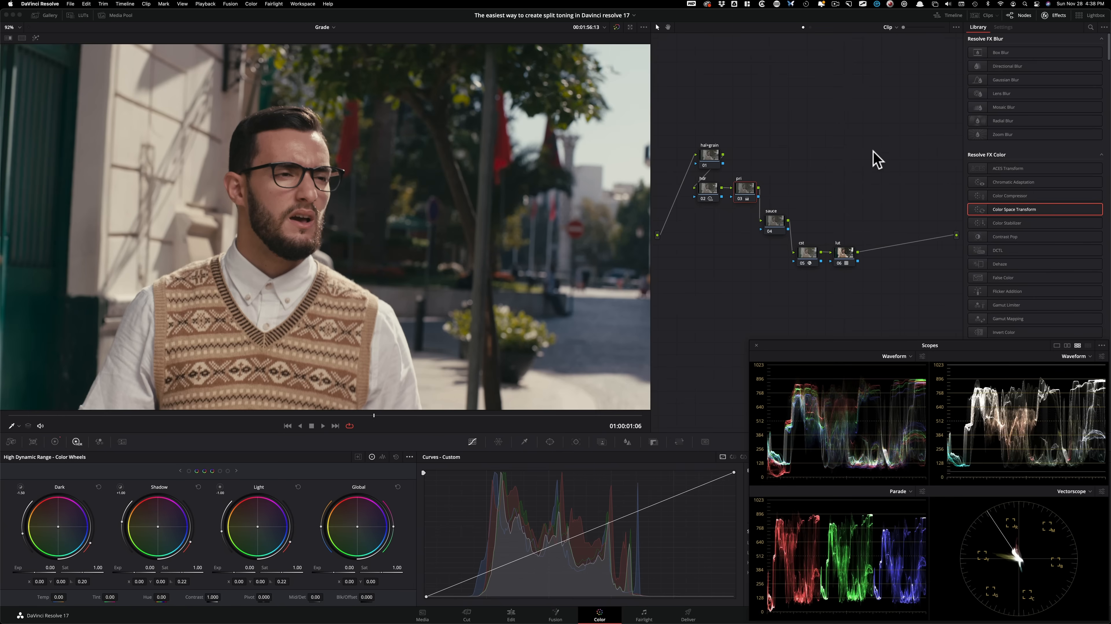
On the pri node, set the primaries Offset to 23.00 red, 24.75 green and 24.75 blue
{"action": "left_click", "coordinate": [55, 442]}
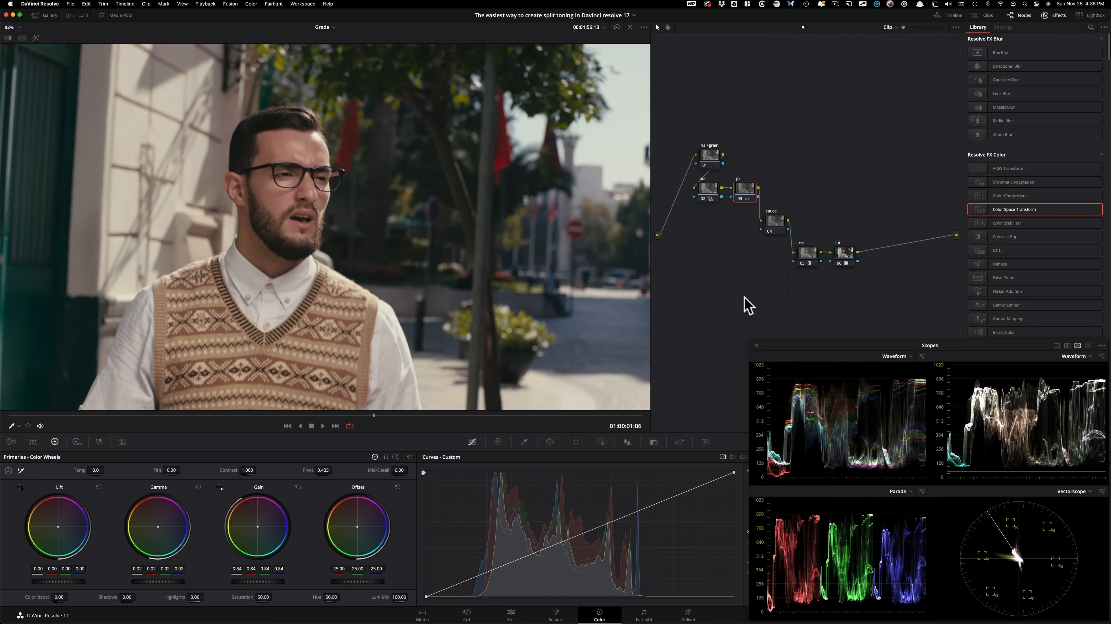
{"action": "key", "text": "4"}
{"action": "key", "text": "4"}
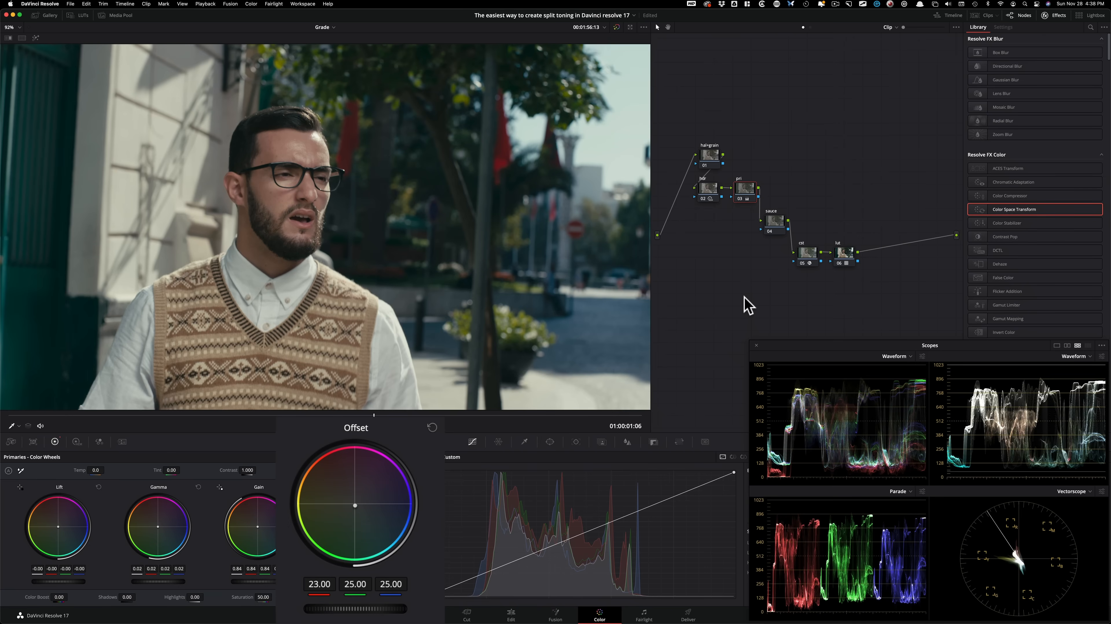
{"action": "key", "text": "5"}
{"action": "key", "text": "6"}
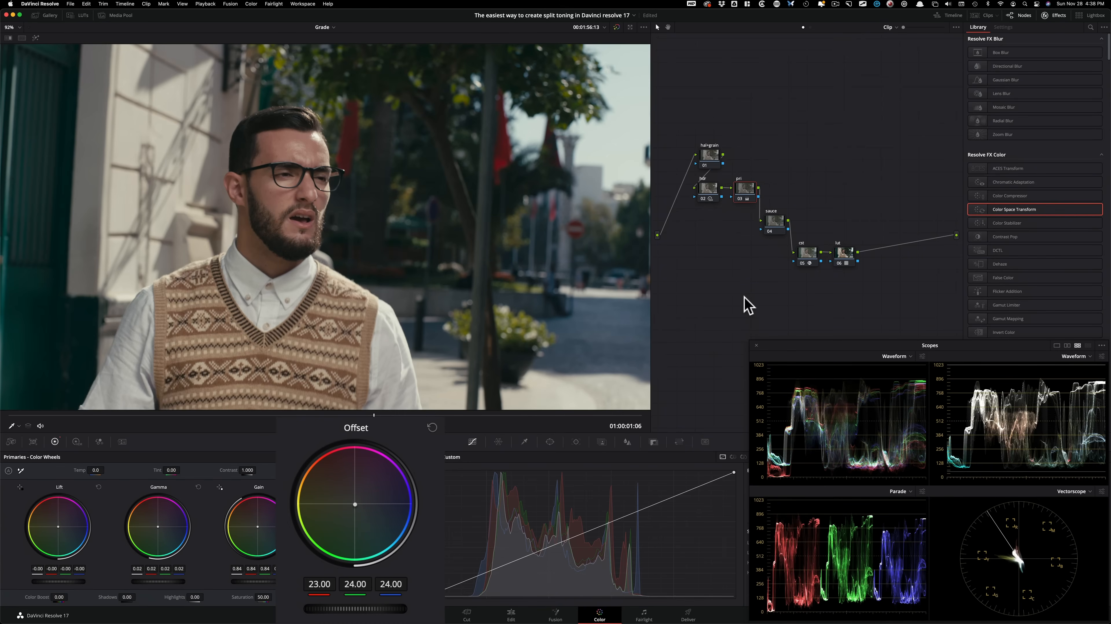
{"action": "key", "text": "4"}
{"action": "key", "text": "KP_5"}
{"action": "key", "text": "KP_6"}
{"action": "key", "text": "KP_8"}
{"action": "key", "text": "KP_9"}
{"action": "key", "text": "KP_8"}
{"action": "key", "text": "KP_9"}
{"action": "key", "text": "KP_8"}
{"action": "key", "text": "KP_9"}
{"action": "key", "text": "KP_8"}
{"action": "key", "text": "KP_9"}
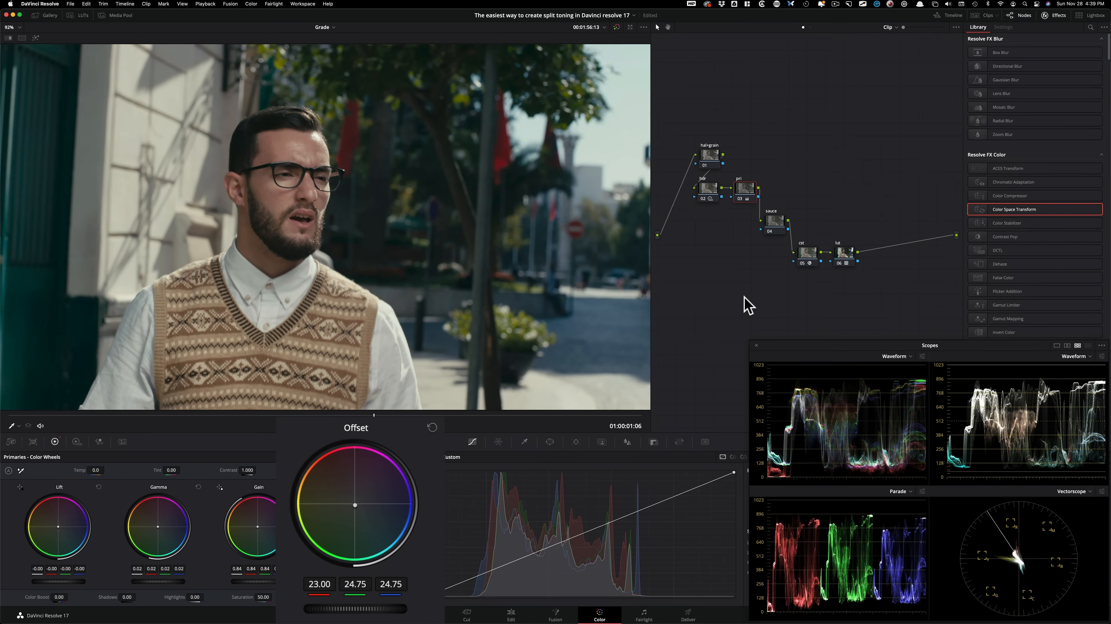
Compare the image, parade and vectorscope with the pri node's balance switched off and on
{"action": "key", "text": "super+d"}
{"action": "key", "text": "super+d"}
{"action": "key", "text": "super+d"}
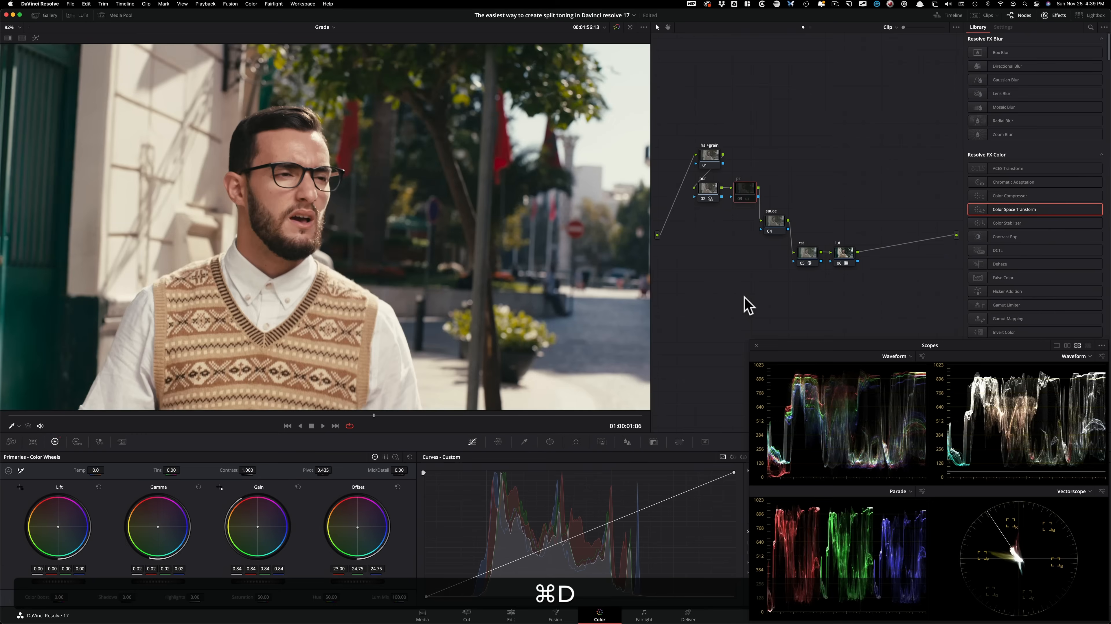
{"action": "key", "text": "super+d"}
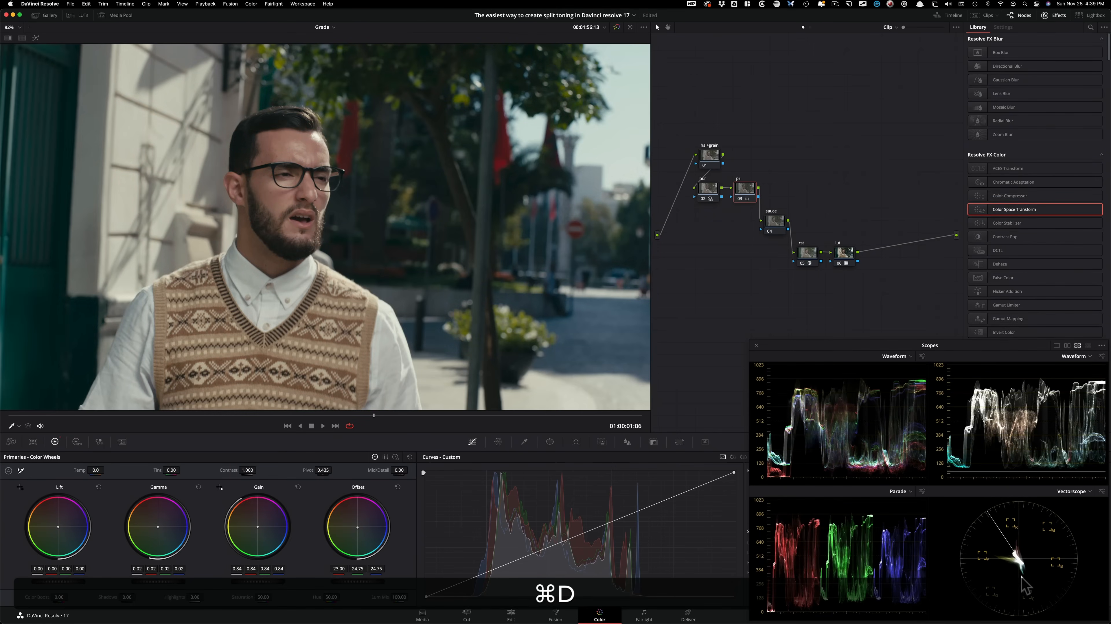
{"action": "key", "text": "super+d"}
{"action": "key", "text": "super+d"}
{"action": "key", "text": "super+d"}
{"action": "key", "text": "super+d"}
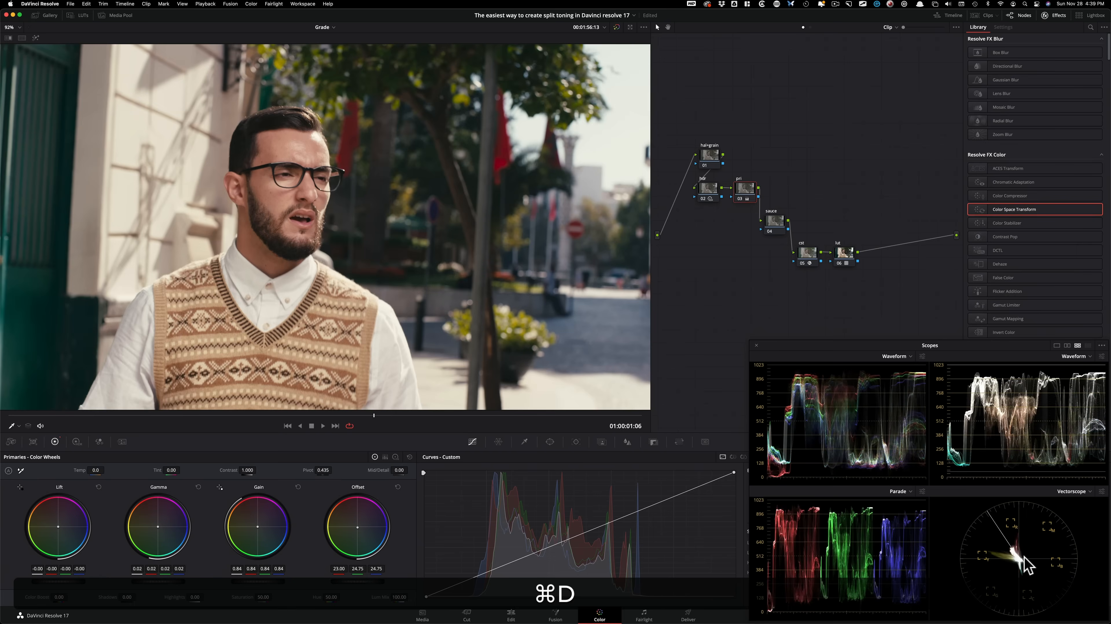
{"action": "key", "text": "super+d"}
{"action": "key", "text": "super+d"}
{"action": "key", "text": "super+d"}
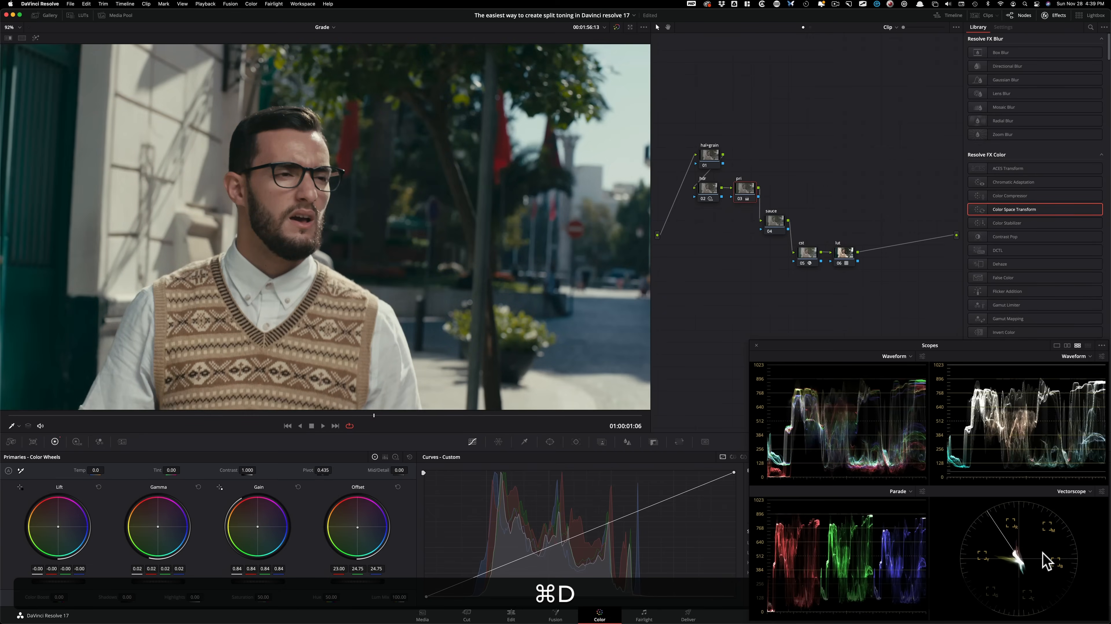
{"action": "key", "text": "super+d"}
{"action": "key", "text": "super+d"}
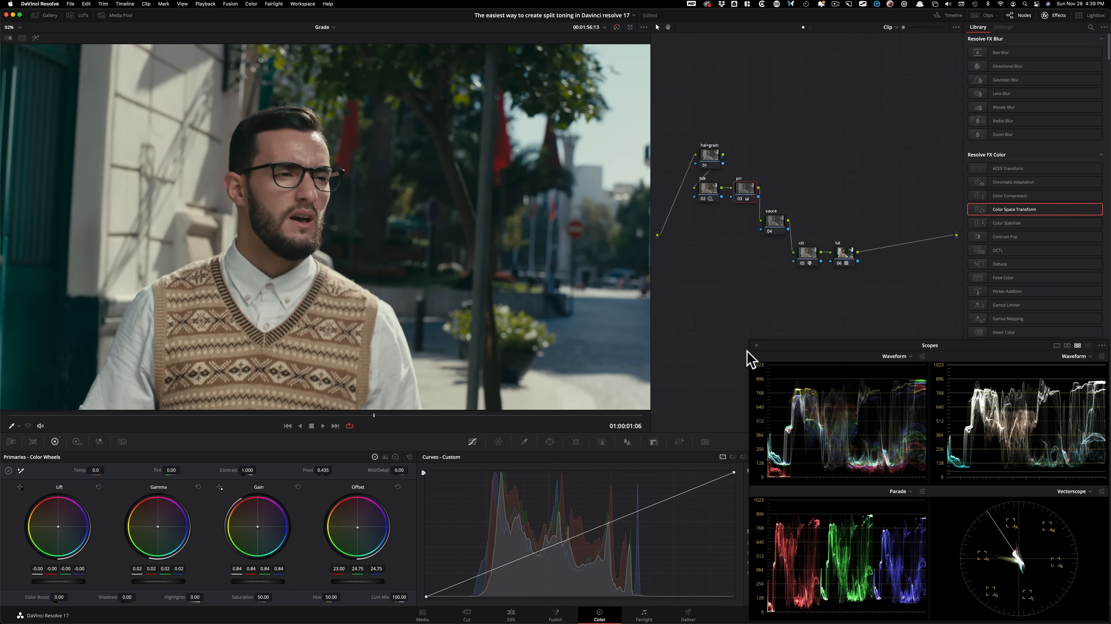
Select the hdr and pri nodes together and compare the image and scopes without and with both corrections
{"action": "left_click_drag", "start_coordinate": [688, 211], "coordinate": [747, 187]}
{"action": "key", "text": "super+d"}
{"action": "key", "text": "super+d"}
{"action": "key", "text": "super+d"}
{"action": "key", "text": "super+d"}
{"action": "key", "text": "super+d"}
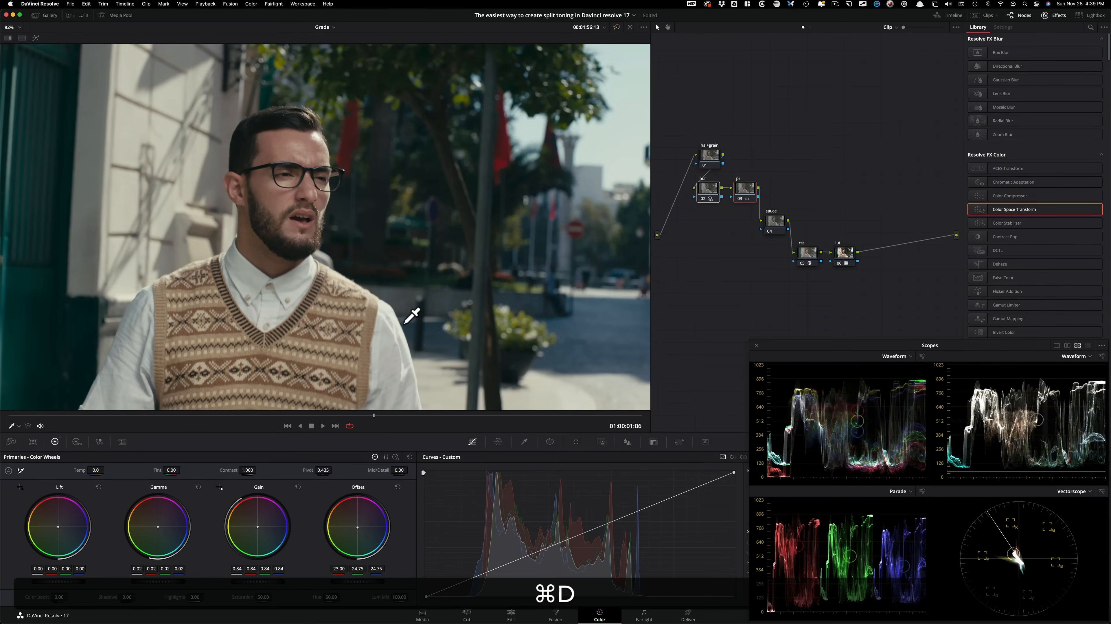
{"action": "key", "text": "super+d"}
{"action": "key", "text": "super+d"}
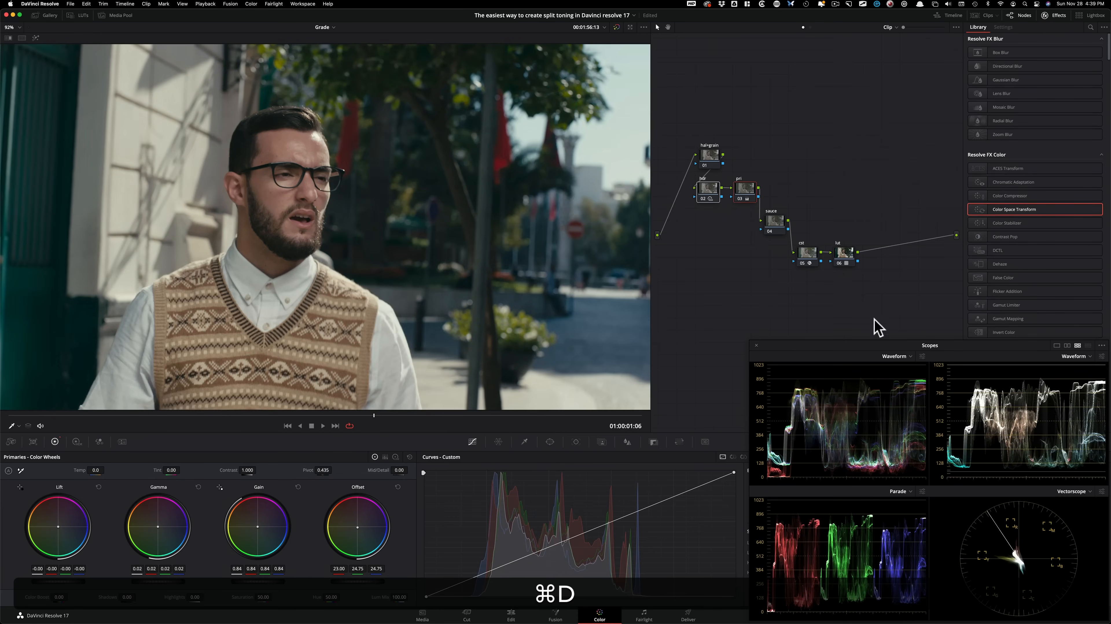
{"action": "key", "text": "super+d"}
Reselect the hdr and pri nodes after viewing the sauce node, and check their combined exposure and balance against the uncorrected image
{"action": "left_click", "coordinate": [775, 227]}
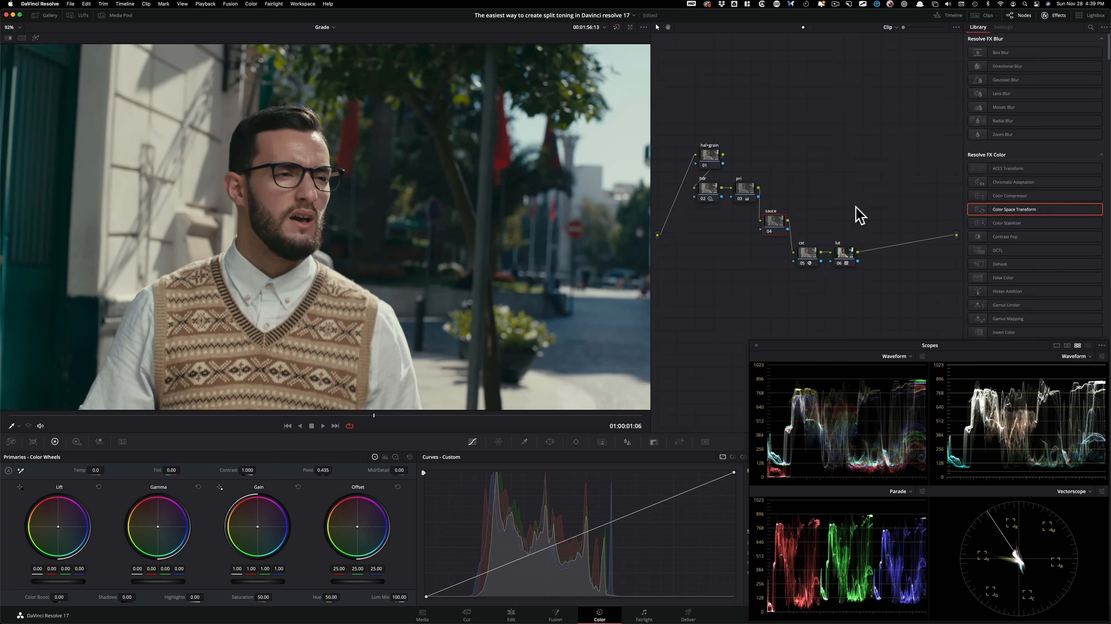
{"action": "left_click", "coordinate": [742, 191]}
{"action": "left_click_drag", "start_coordinate": [777, 186], "coordinate": [695, 196]}
{"action": "key", "text": "super+d"}
{"action": "key", "text": "super+d"}
{"action": "key", "text": "super+d"}
{"action": "key", "text": "super+d"}
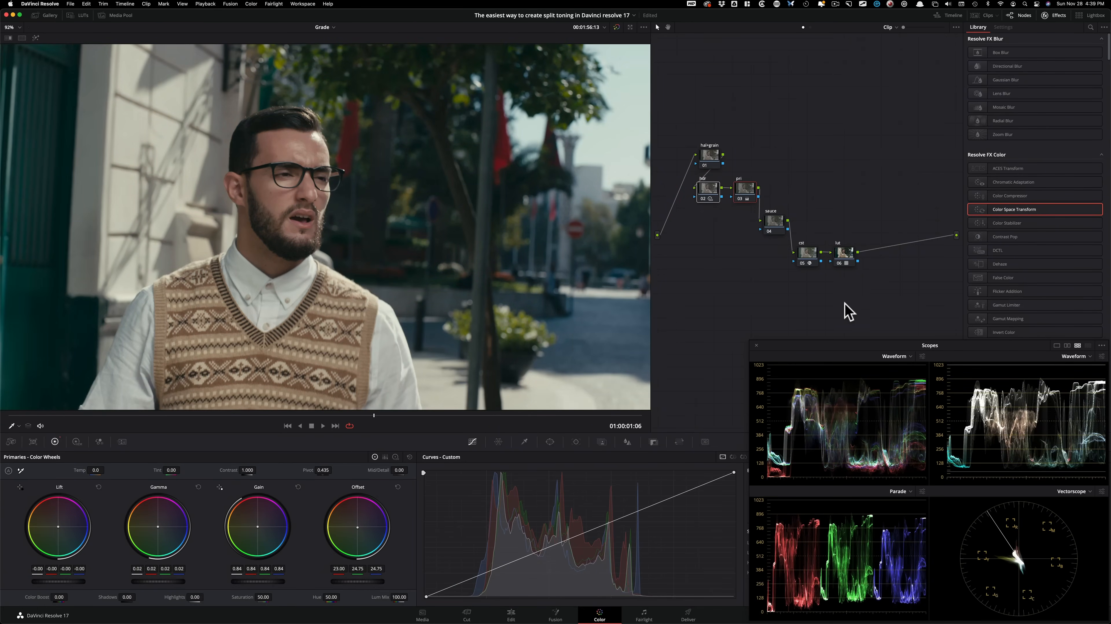
{"action": "key", "text": "super+d"}
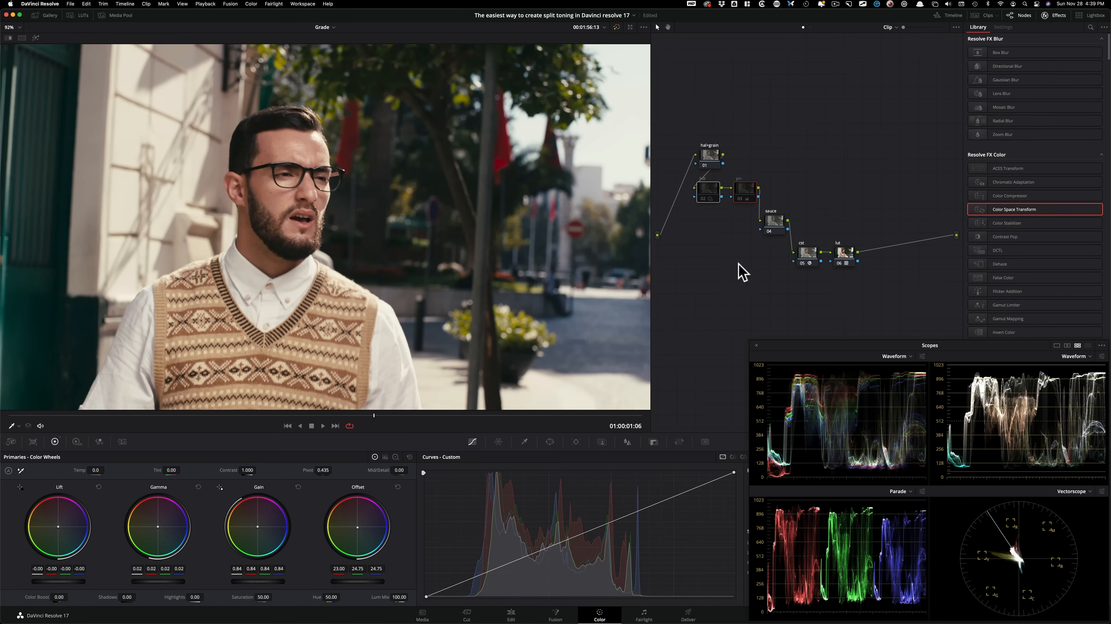
{"action": "left_click_drag", "start_coordinate": [791, 188], "coordinate": [693, 194]}
{"action": "key", "text": "super+d"}
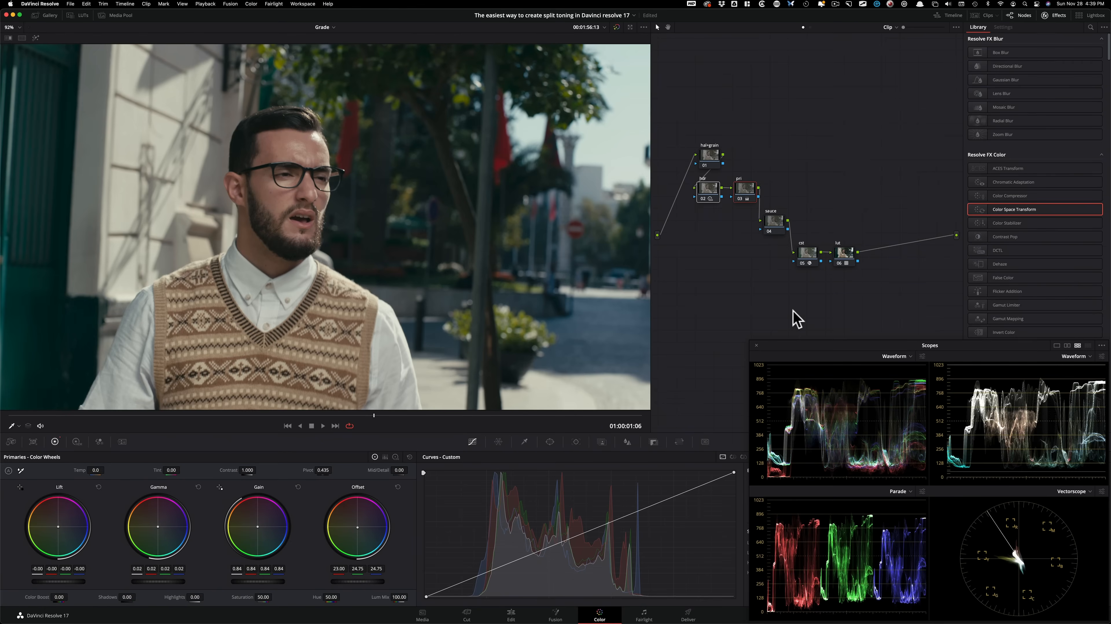
Deselect the node pair, show the primaries as Color Bars, and compare the image without and with the pri node
{"action": "left_click", "coordinate": [860, 167]}
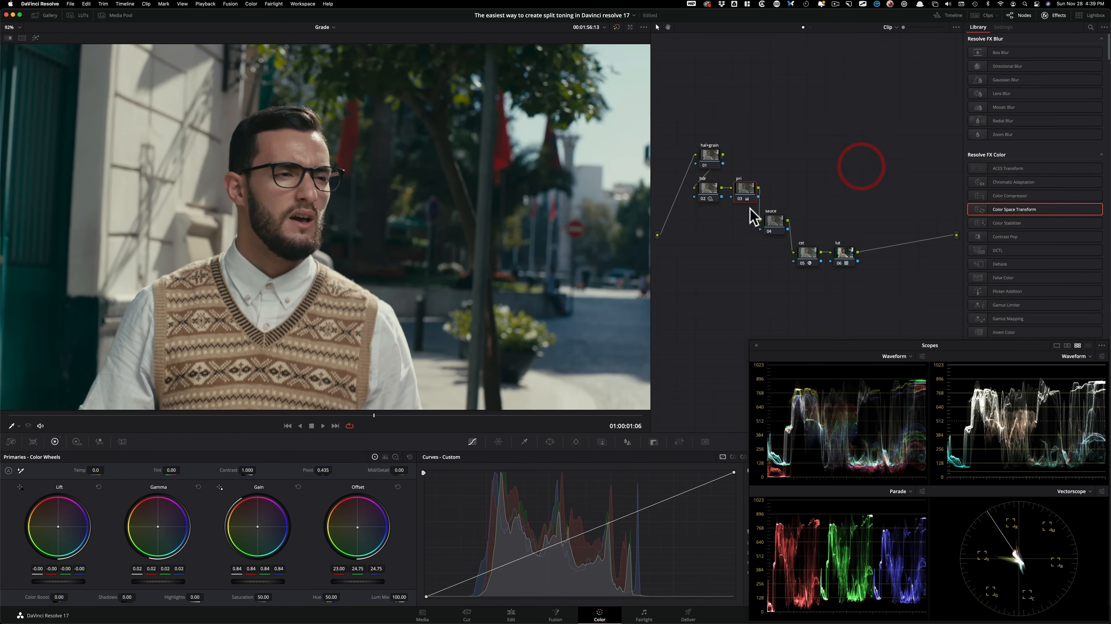
{"action": "left_click", "coordinate": [827, 188]}
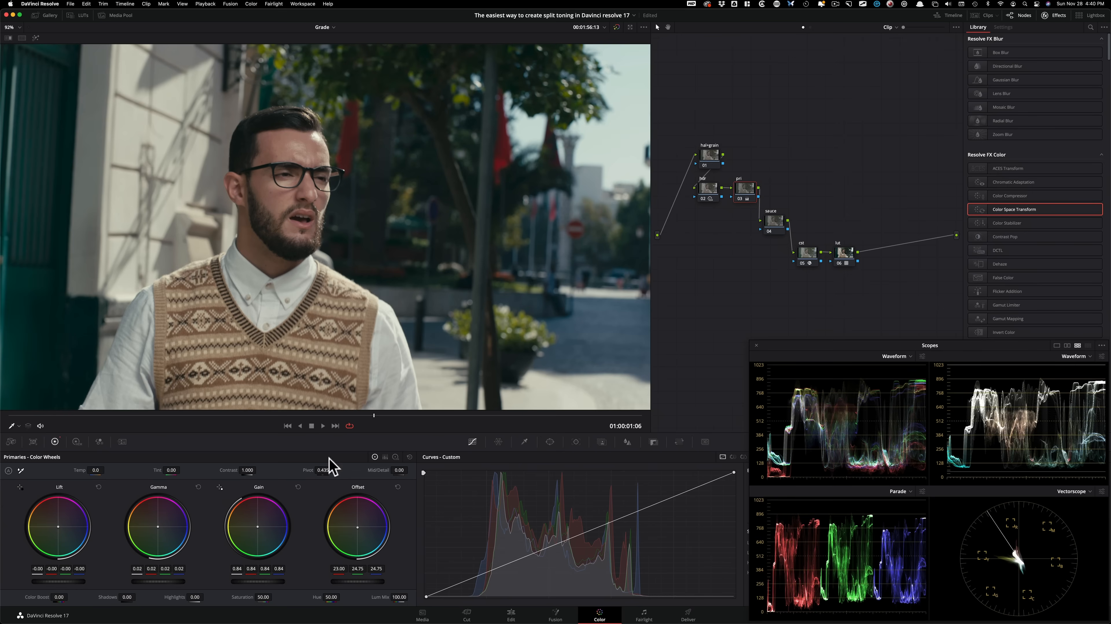
{"action": "left_click", "coordinate": [385, 457]}
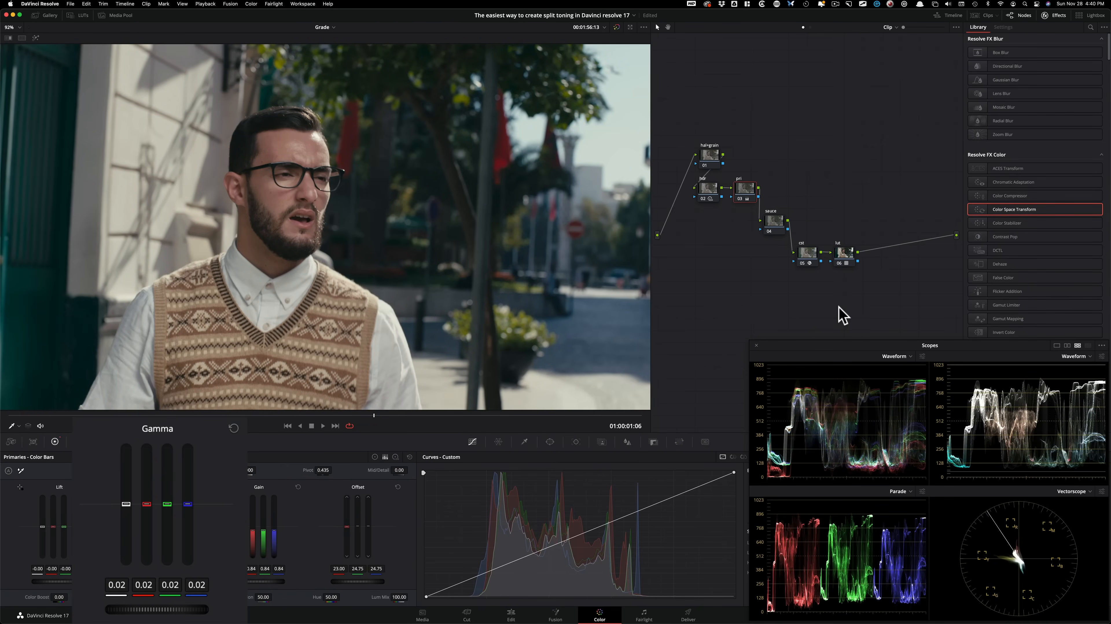
{"action": "key", "text": "super+d"}
{"action": "key", "text": "super+d"}
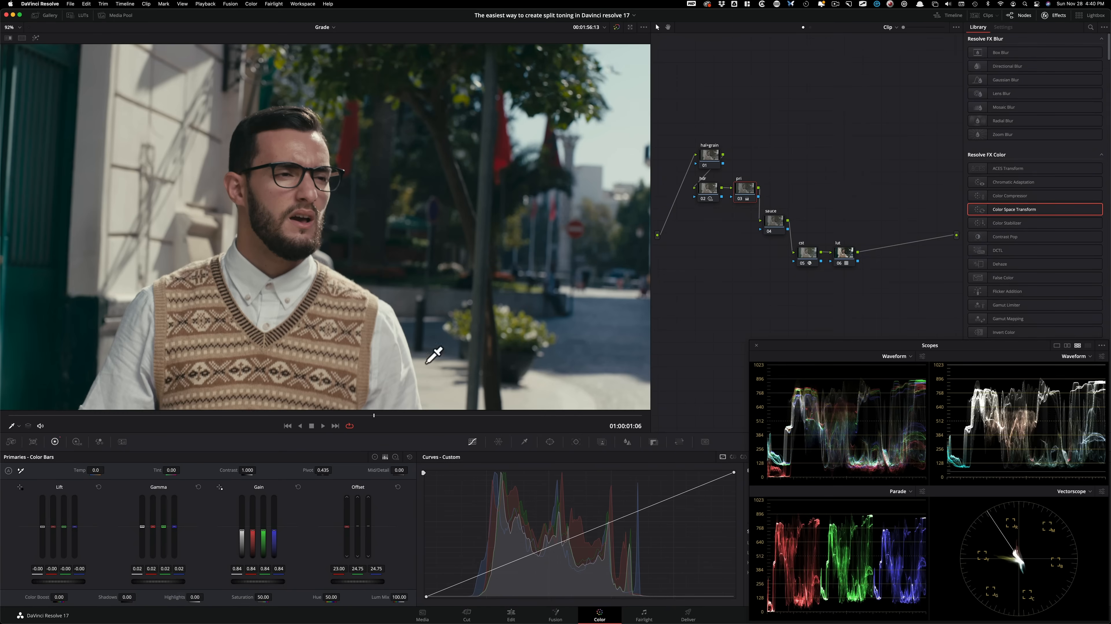
{"action": "key", "text": "super+d"}
{"action": "key", "text": "super+d"}
{"action": "key", "text": "super+d"}
{"action": "key", "text": "super+d"}
{"action": "key", "text": "super+d"}
{"action": "key", "text": "super+d"}
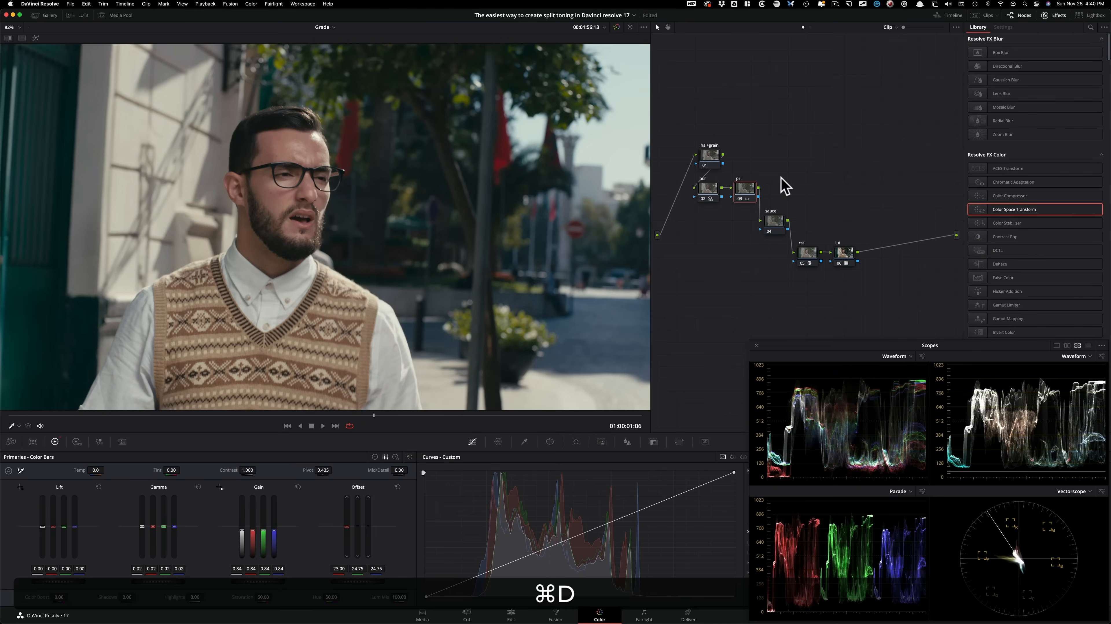
Select the sauce node with the primaries shown as Color Wheels, and replace the floating scopes with a docked Vectorscope
{"action": "left_click", "coordinate": [774, 220]}
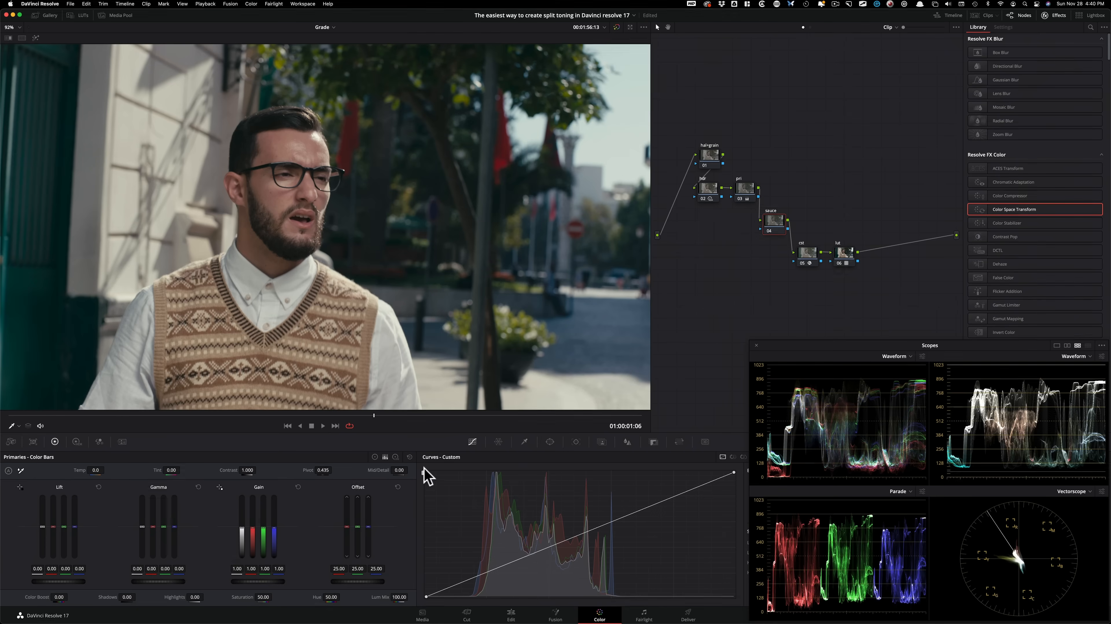
{"action": "left_click", "coordinate": [375, 457]}
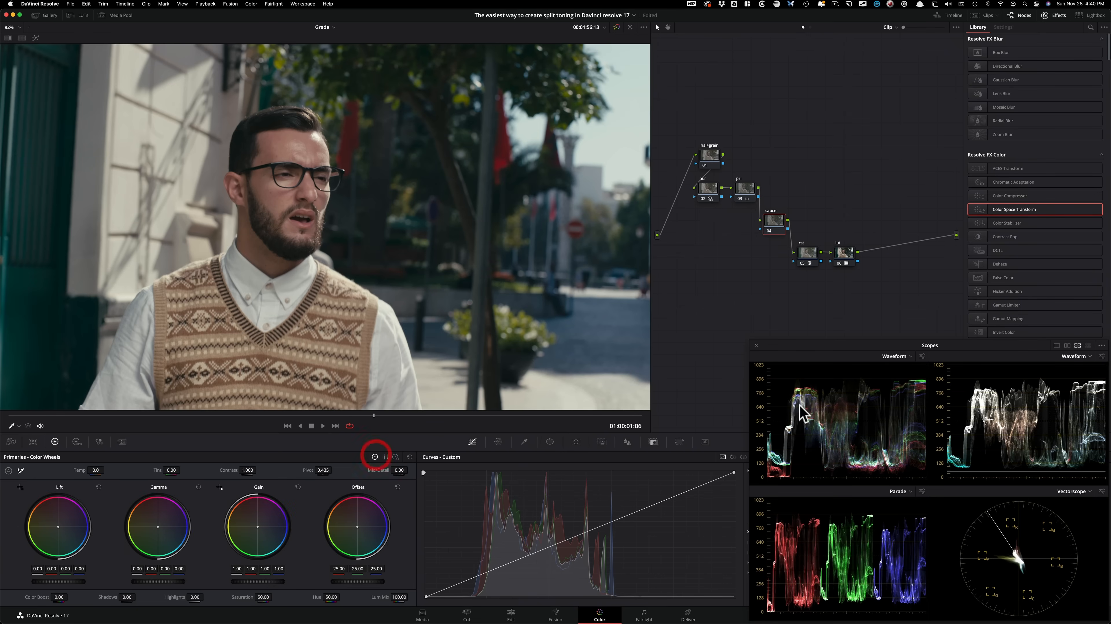
{"action": "left_click", "coordinate": [756, 344]}
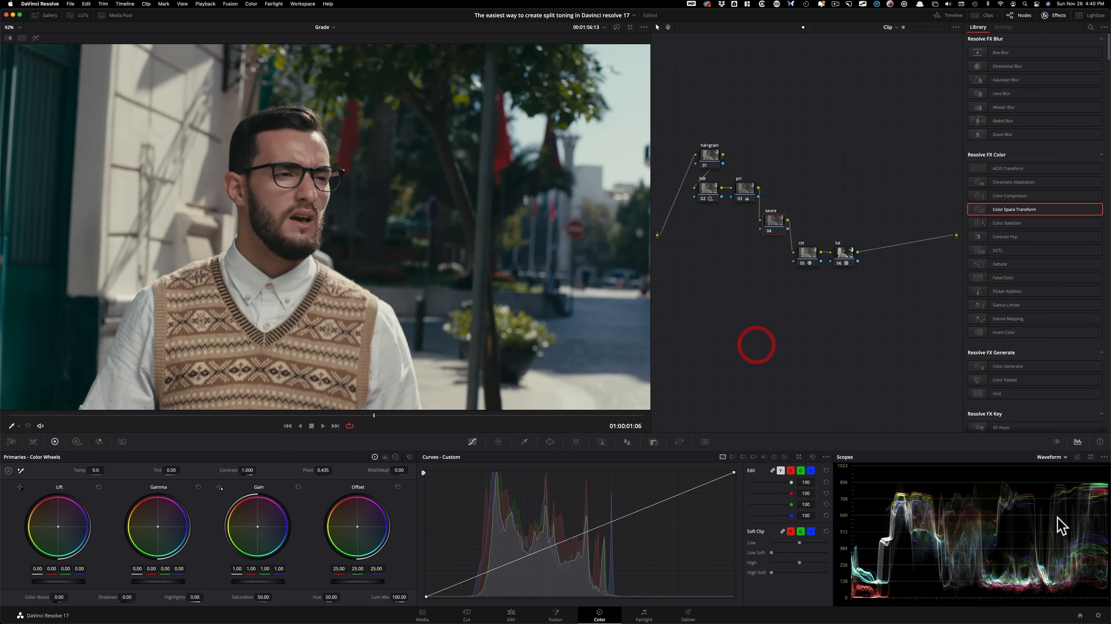
{"action": "left_click", "coordinate": [1059, 457]}
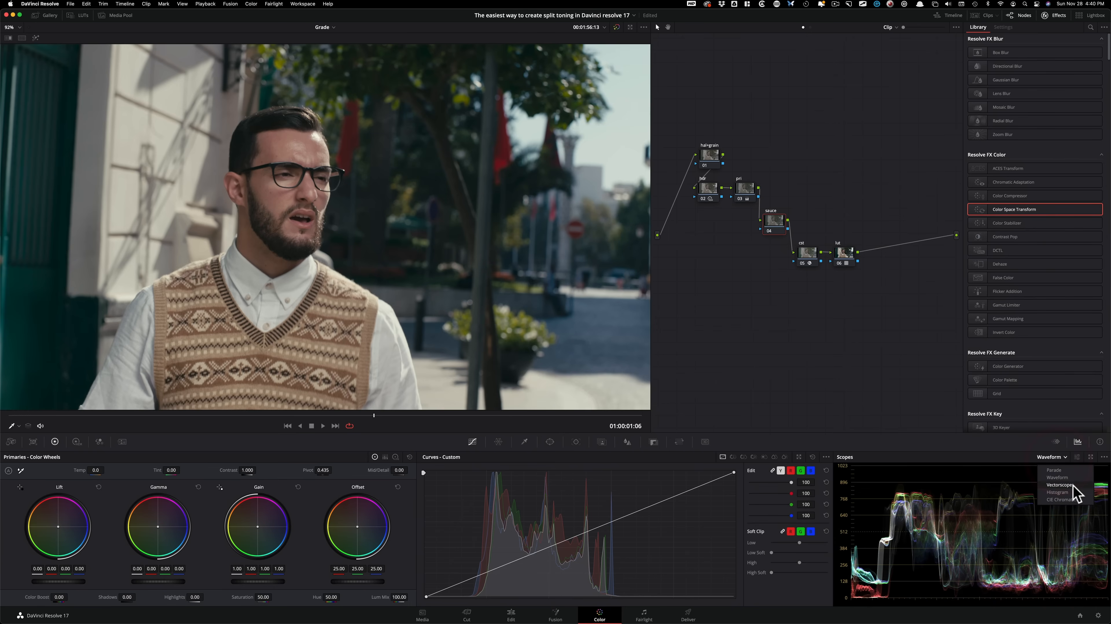
{"action": "left_click", "coordinate": [1073, 472]}
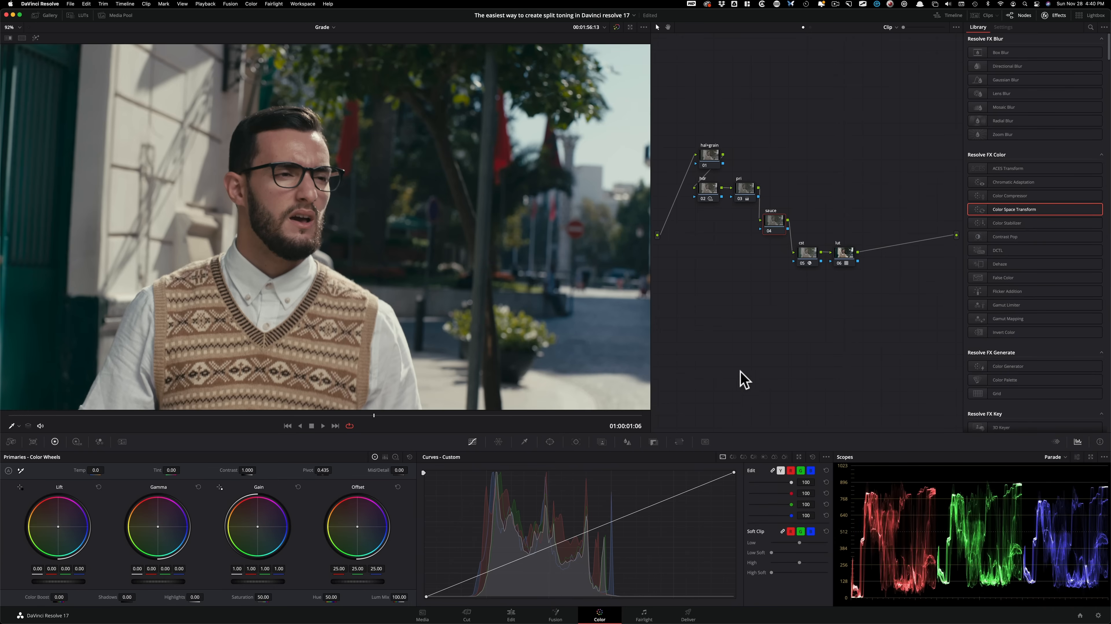
{"action": "left_click", "coordinate": [1063, 458]}
{"action": "left_click", "coordinate": [1077, 485]}
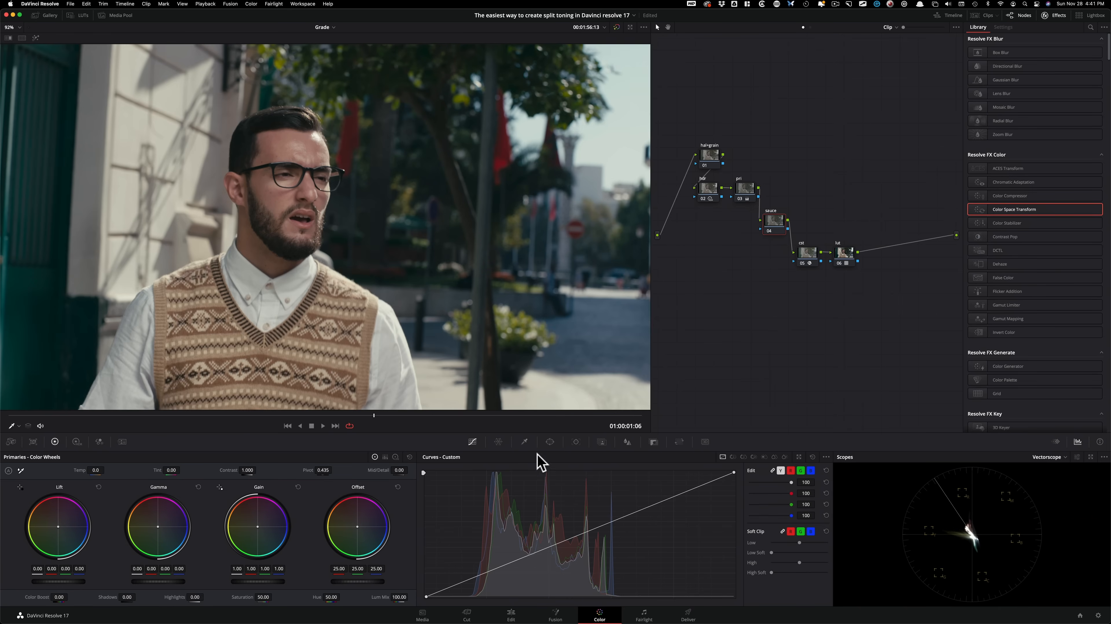
Review the Color Warper's Hue - Saturation grid and the Custom and Hue Vs Hue curves, and open the warper's Chroma - Luma grids
{"action": "left_click", "coordinate": [498, 443]}
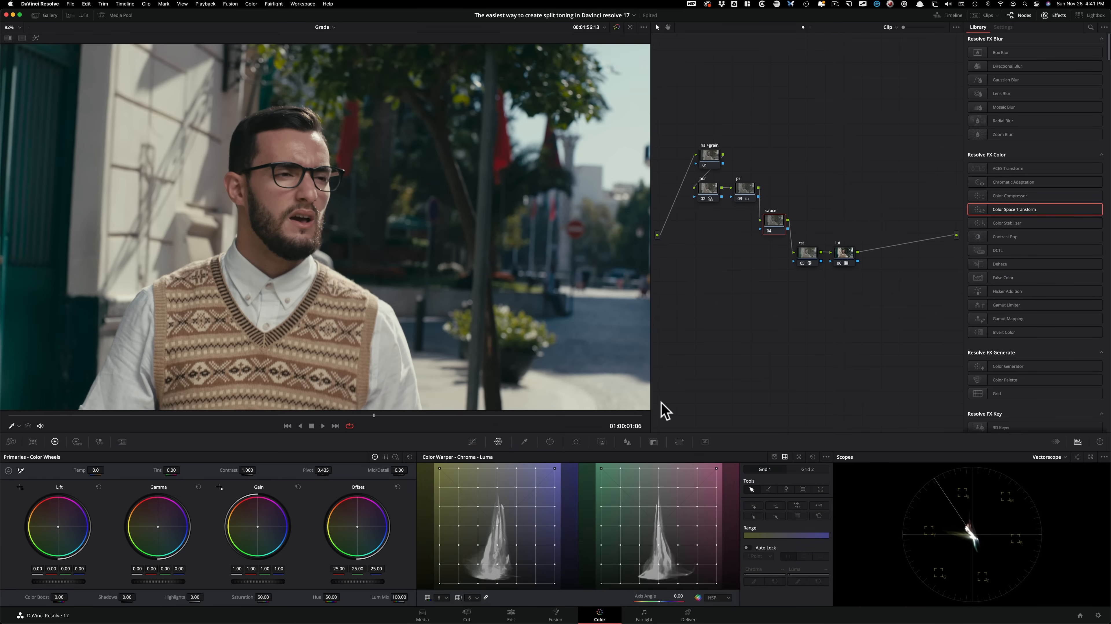
{"action": "left_click", "coordinate": [774, 457]}
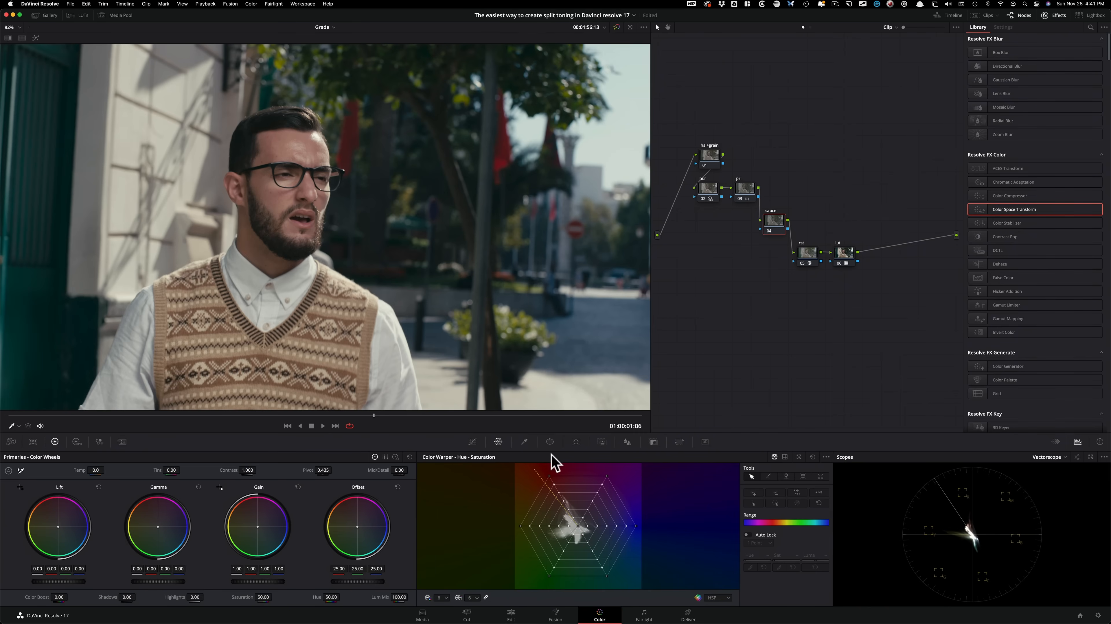
{"action": "left_click", "coordinate": [475, 443]}
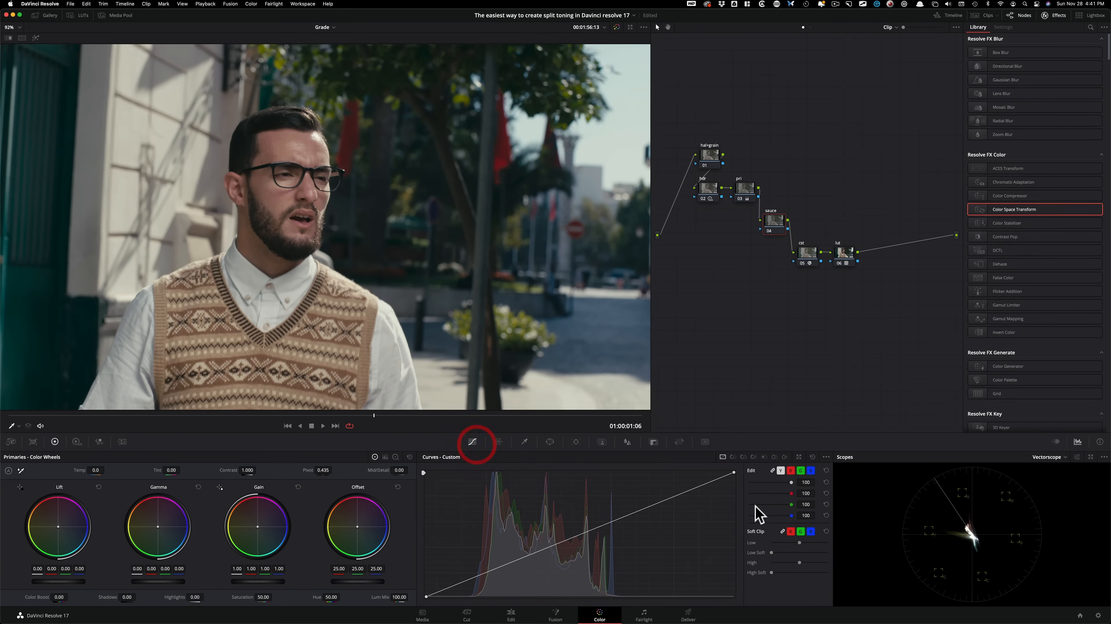
{"action": "left_click", "coordinate": [738, 456]}
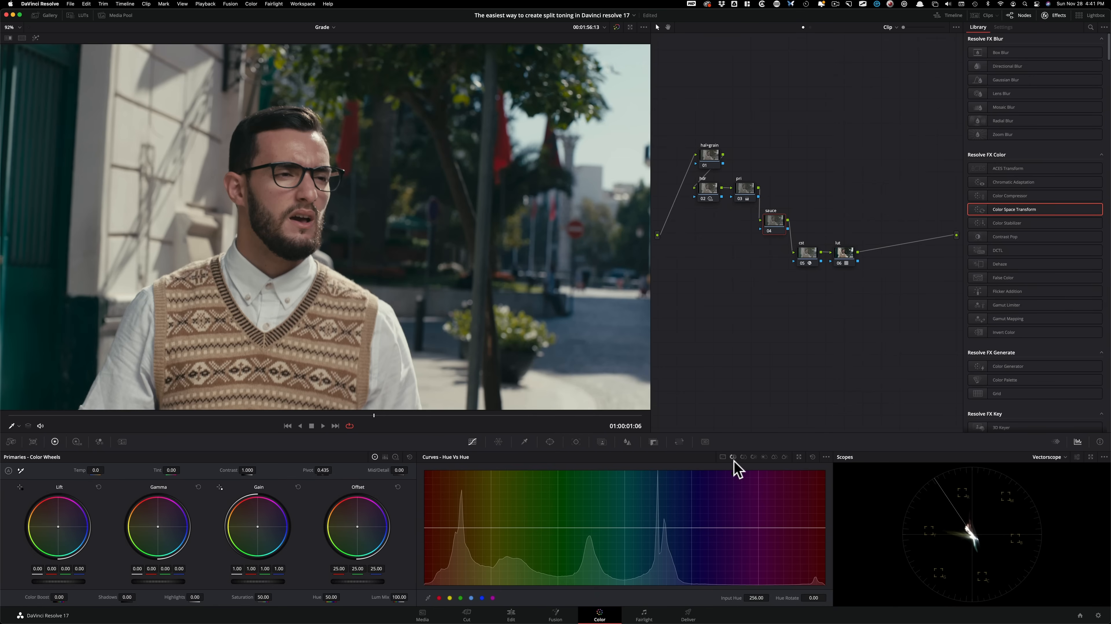
{"action": "left_click", "coordinate": [498, 442]}
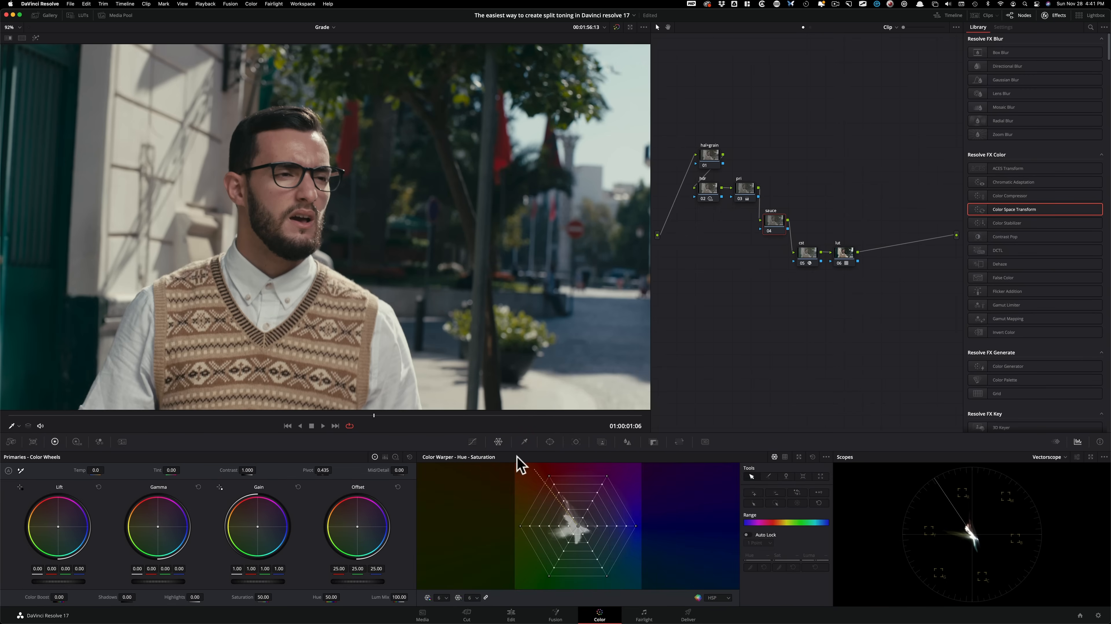
{"action": "left_click", "coordinate": [785, 457]}
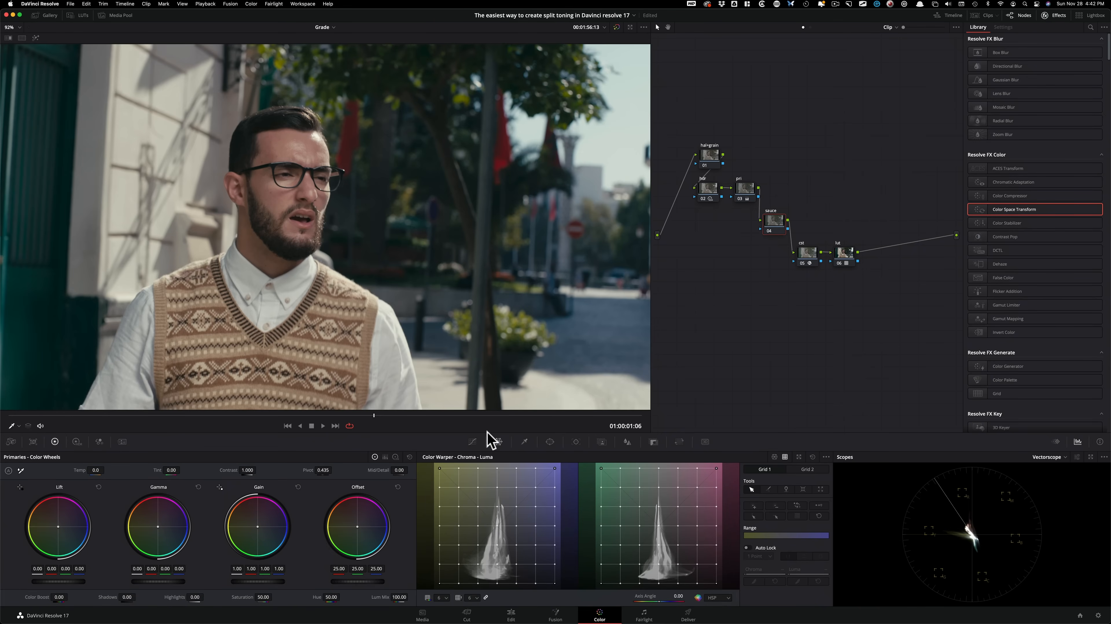
Review the Hue Vs Hue, Lum Vs Sat and Hue Vs Lum curves, and return to the Color Warper
{"action": "left_click", "coordinate": [472, 442]}
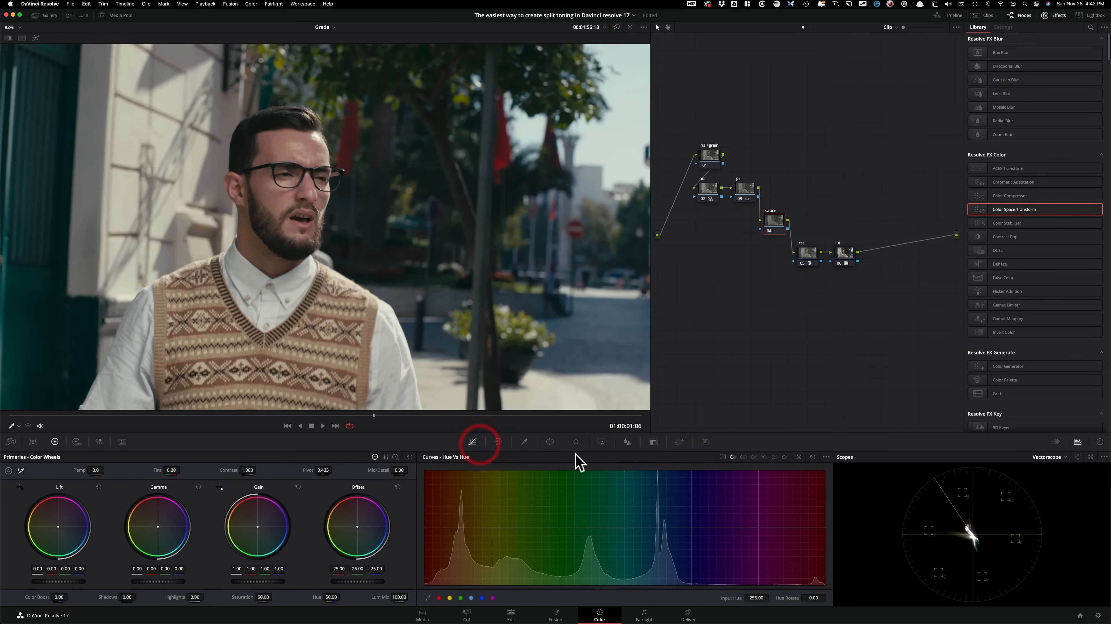
{"action": "left_click", "coordinate": [763, 457]}
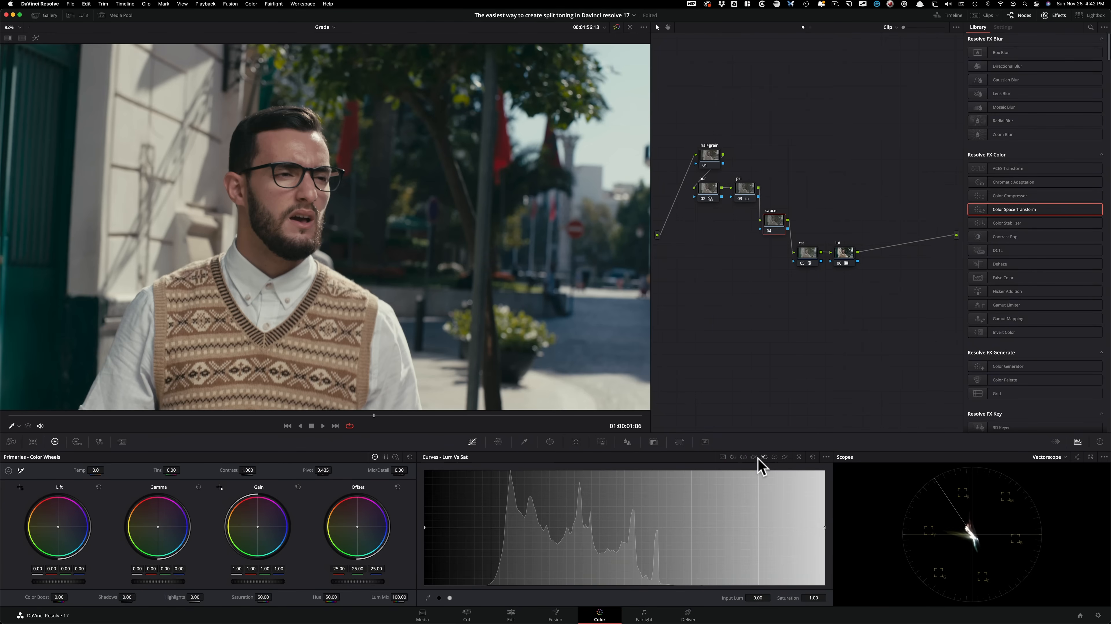
{"action": "left_click", "coordinate": [753, 457]}
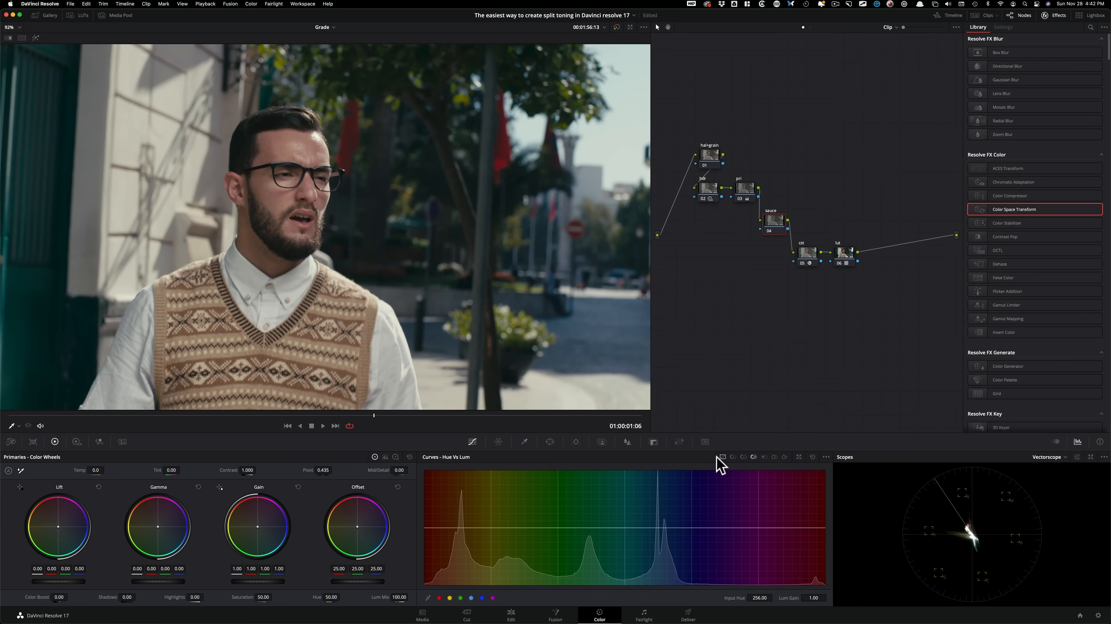
{"action": "left_click", "coordinate": [498, 442]}
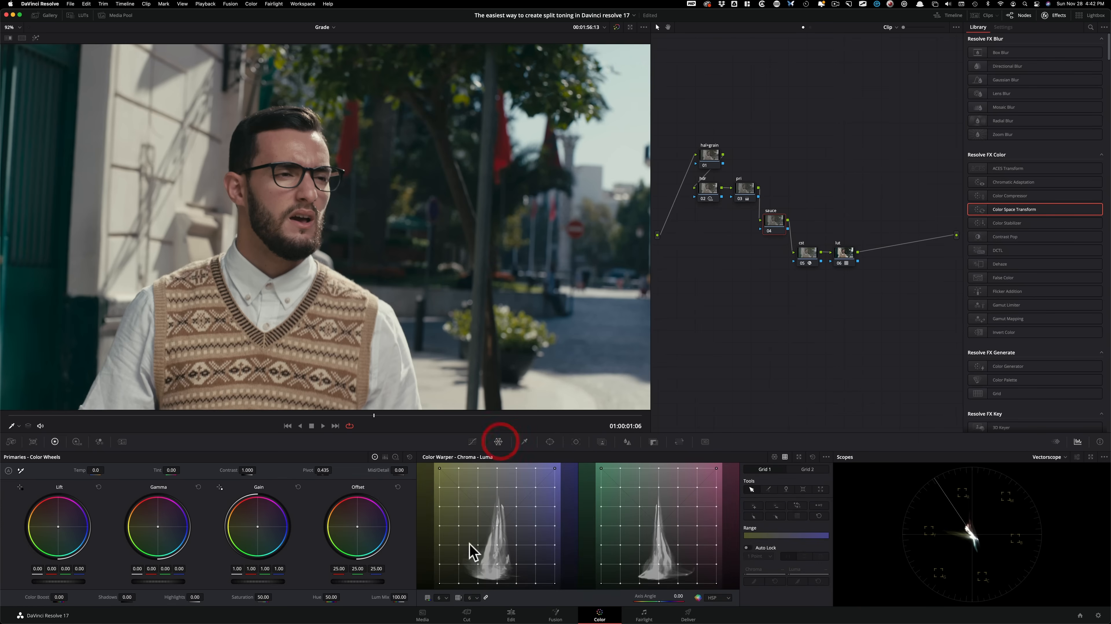
Show the Color Warper's Hue - Saturation grid and set its hue and saturation resolution to 12
{"action": "left_click", "coordinate": [773, 456]}
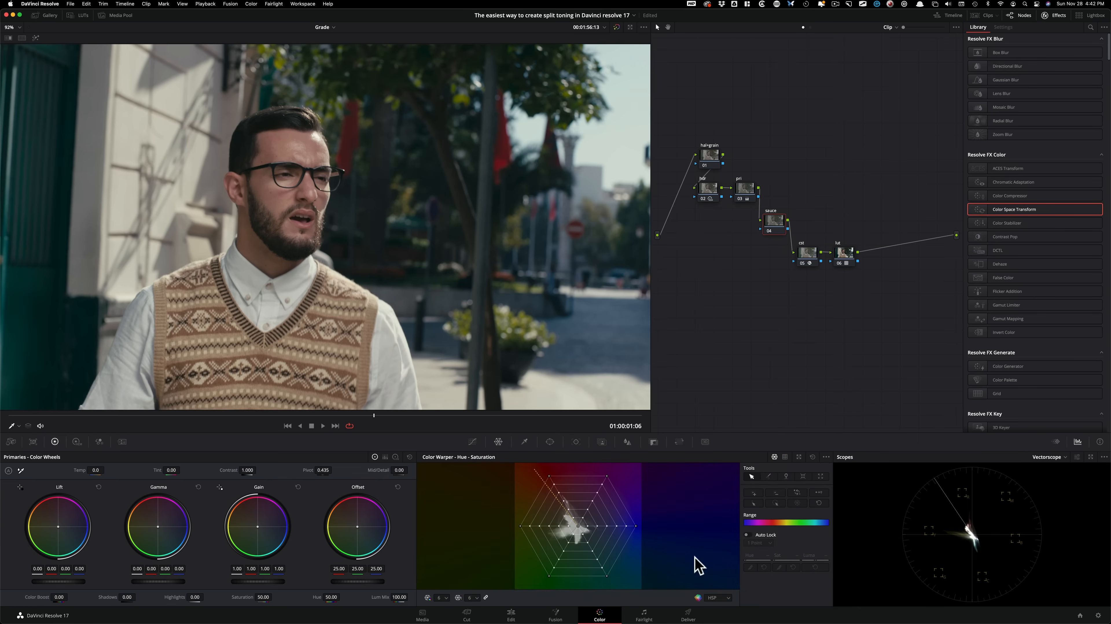
{"action": "left_click", "coordinate": [446, 597]}
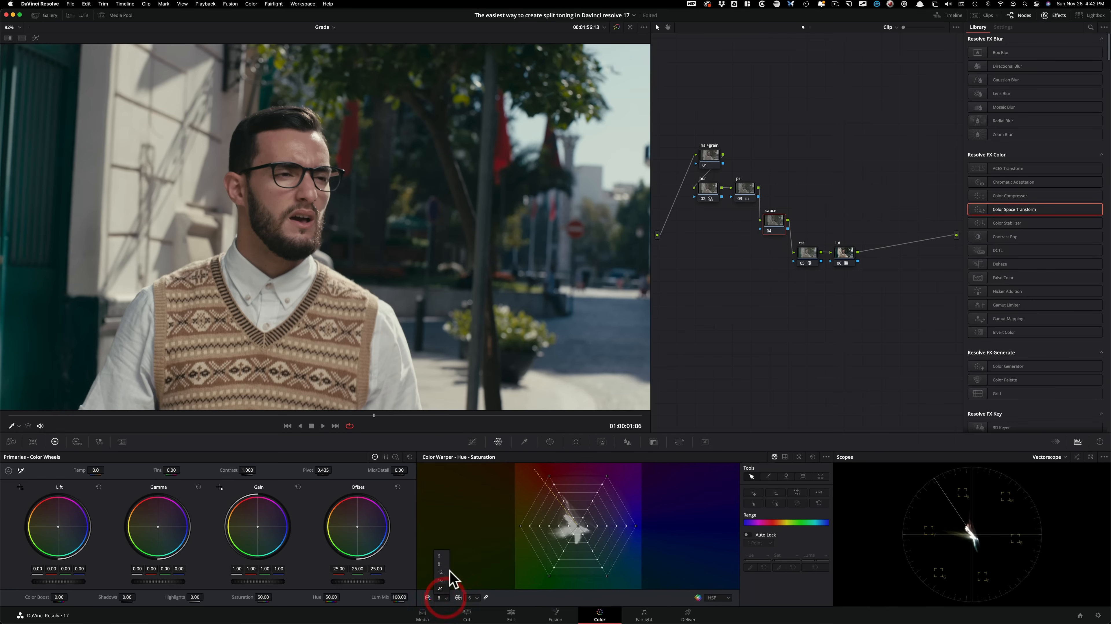
{"action": "left_click", "coordinate": [541, 598]}
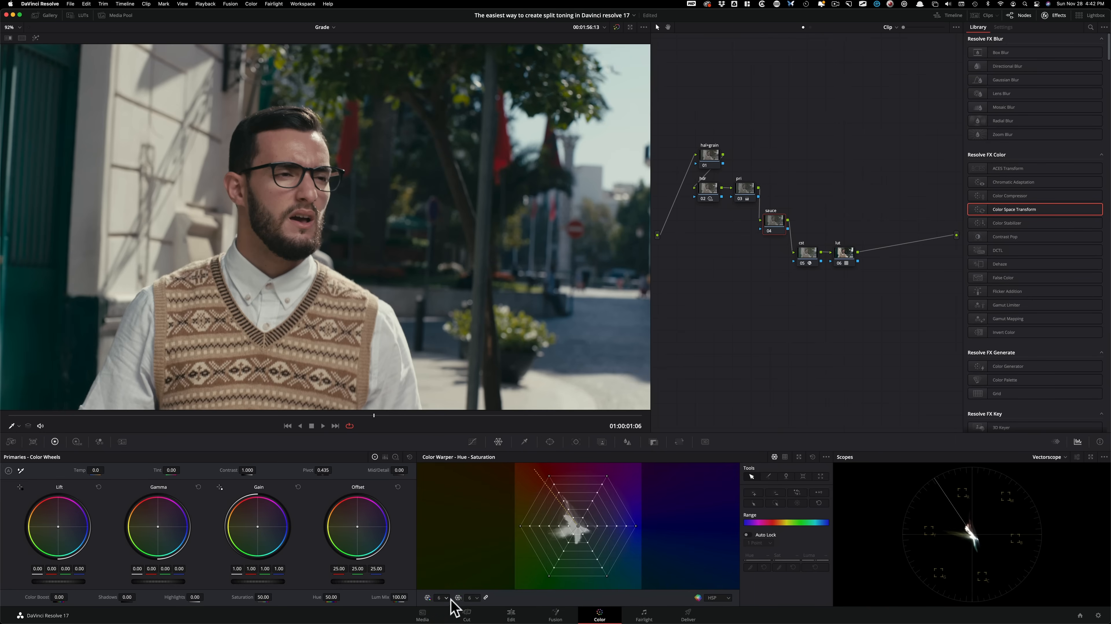
{"action": "left_click", "coordinate": [442, 598]}
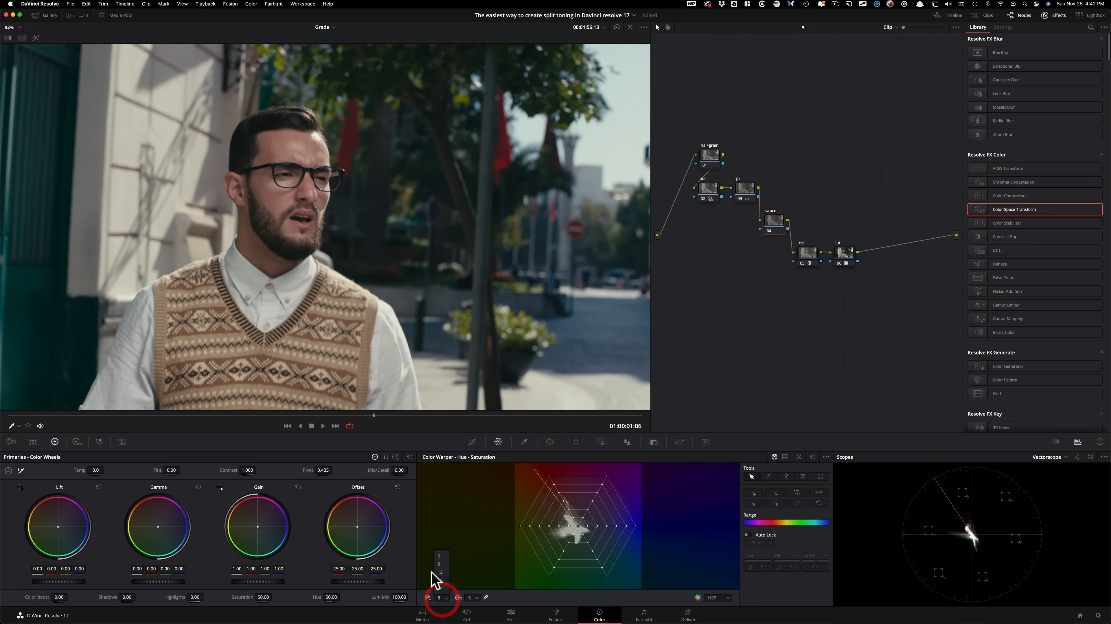
{"action": "left_click", "coordinate": [443, 572]}
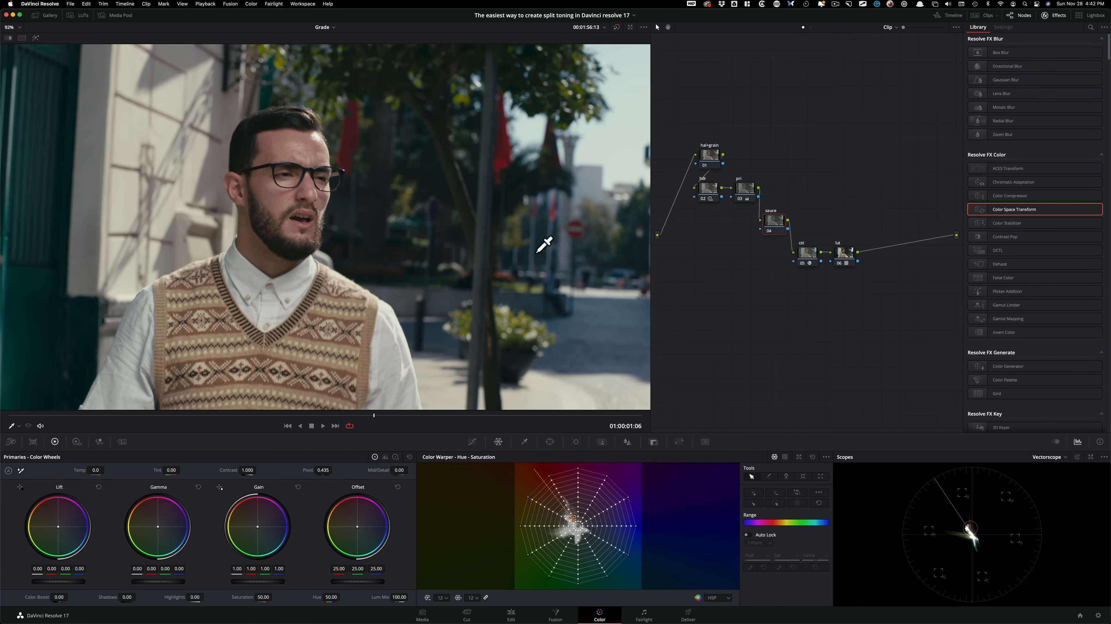
Try warping the sky sampled in the viewer toward strong blue (hue 0.41, sat 0.54) and teal (hue 0.60, sat 0.63), and undo the shifts
{"action": "left_click", "coordinate": [636, 98]}
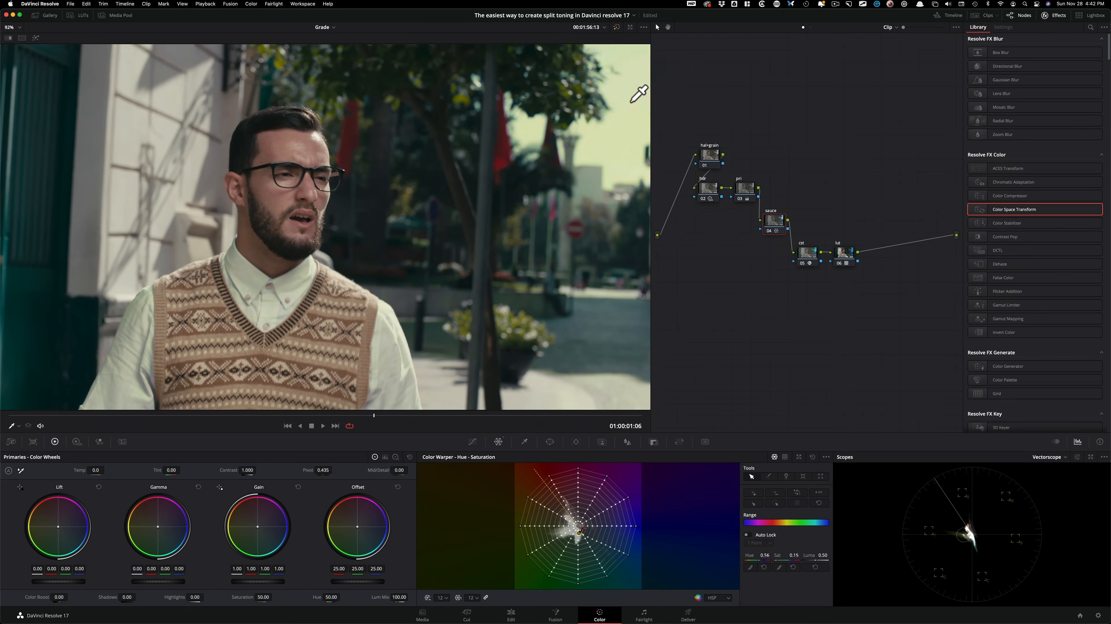
{"action": "left_click", "coordinate": [648, 107]}
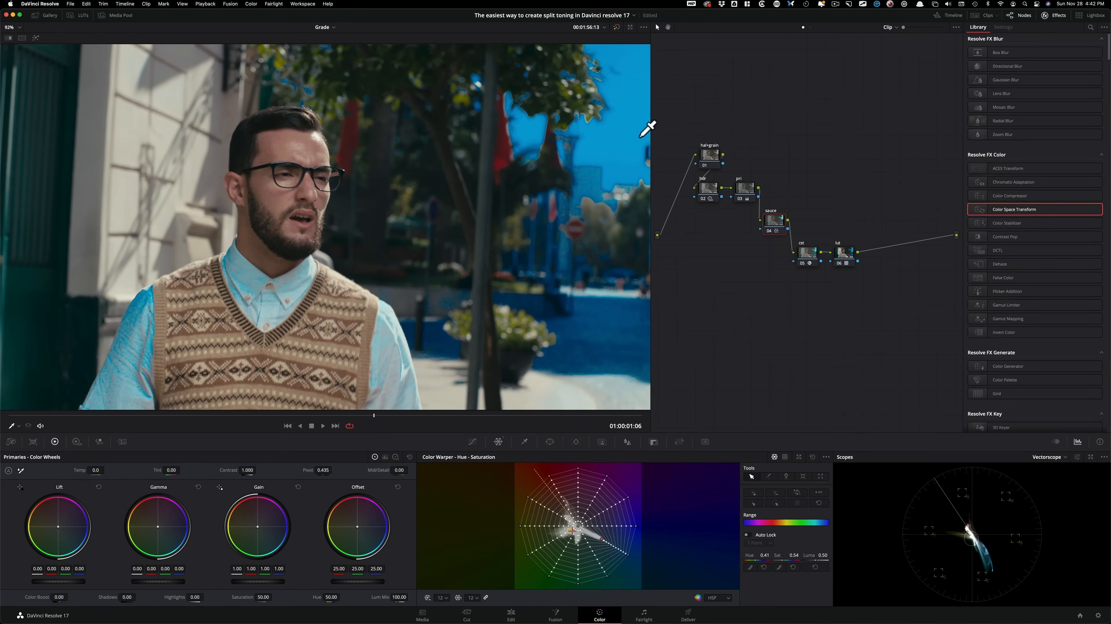
{"action": "key", "text": "super+z"}
{"action": "left_click_drag", "start_coordinate": [615, 109], "coordinate": [612, 137]}
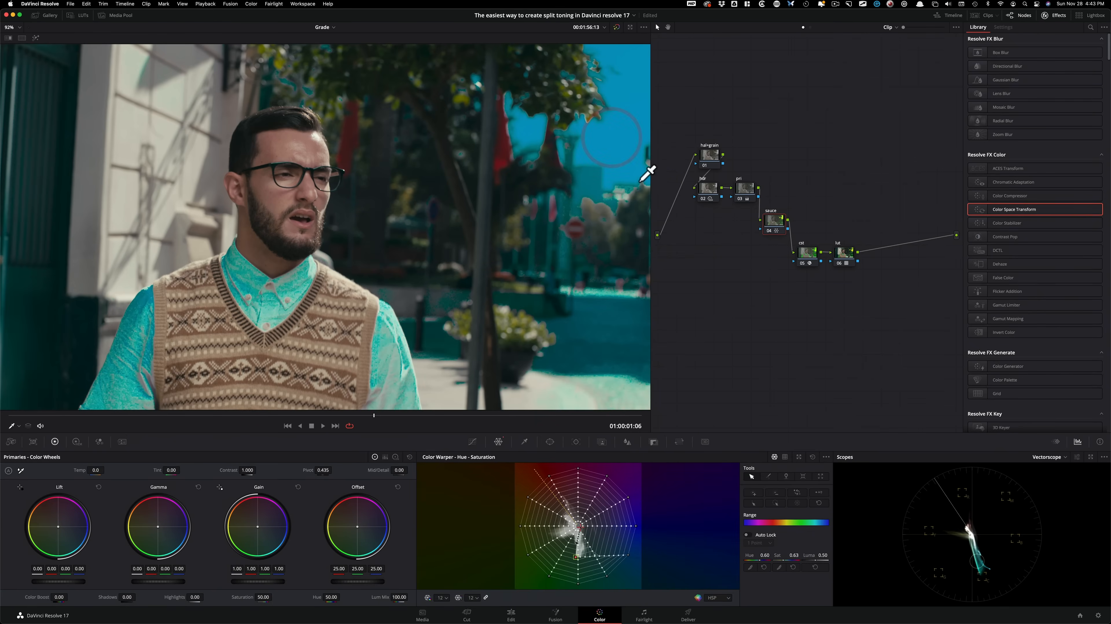
{"action": "key", "text": "super+z"}
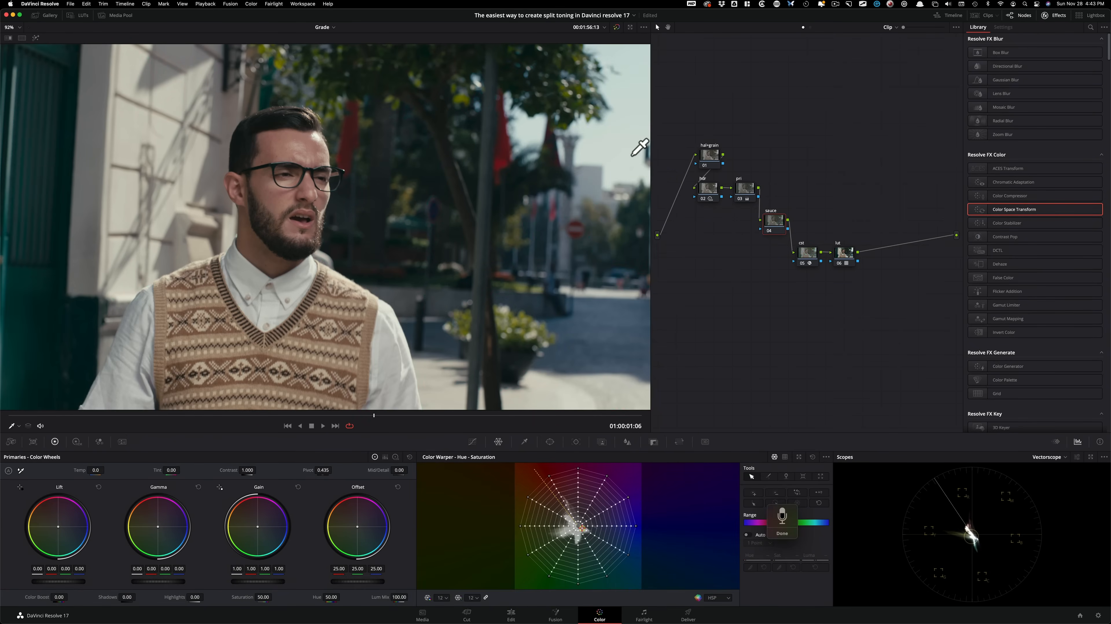
{"action": "left_click", "coordinate": [731, 290]}
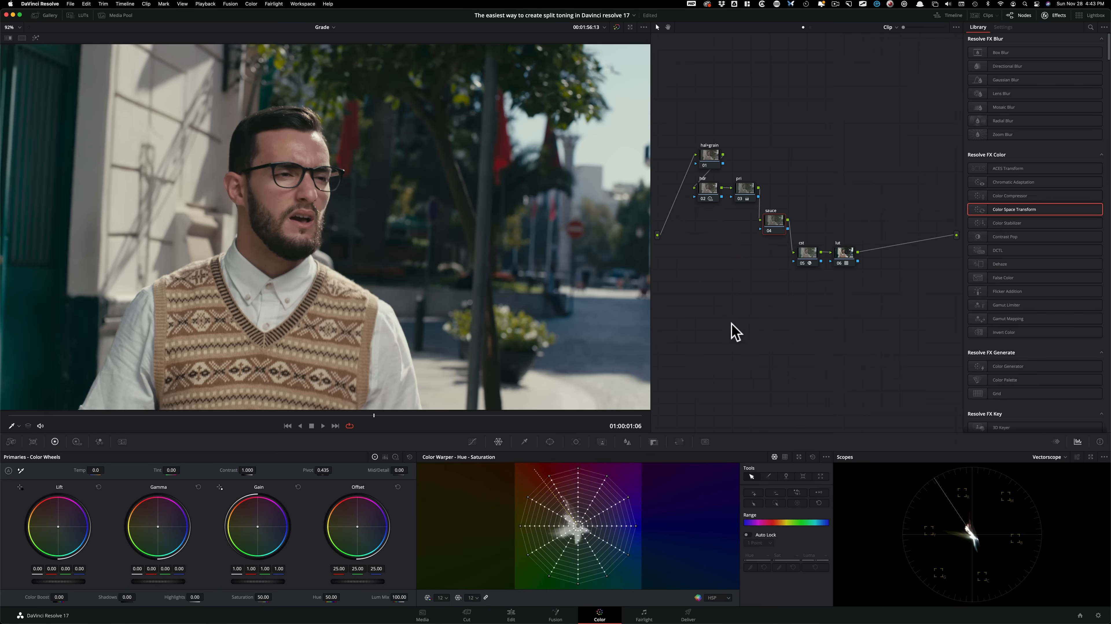
Try warping the skin tone sampled on the man's cheek and forehead, and undo both shifts
{"action": "left_click", "coordinate": [283, 190]}
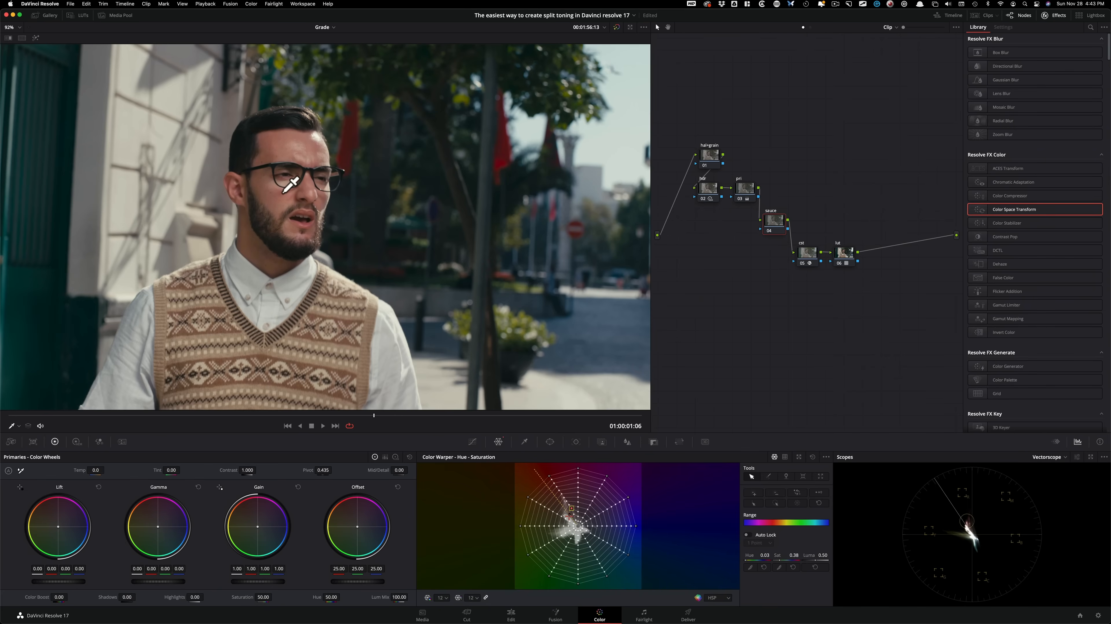
{"action": "key", "text": "super+z"}
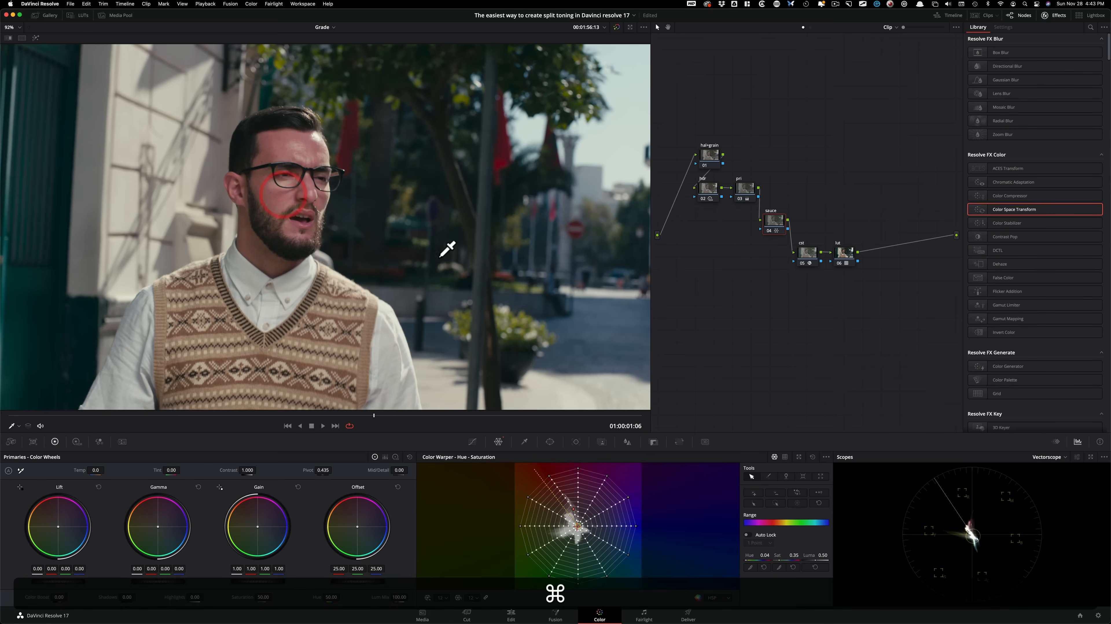
{"action": "left_click", "coordinate": [293, 150]}
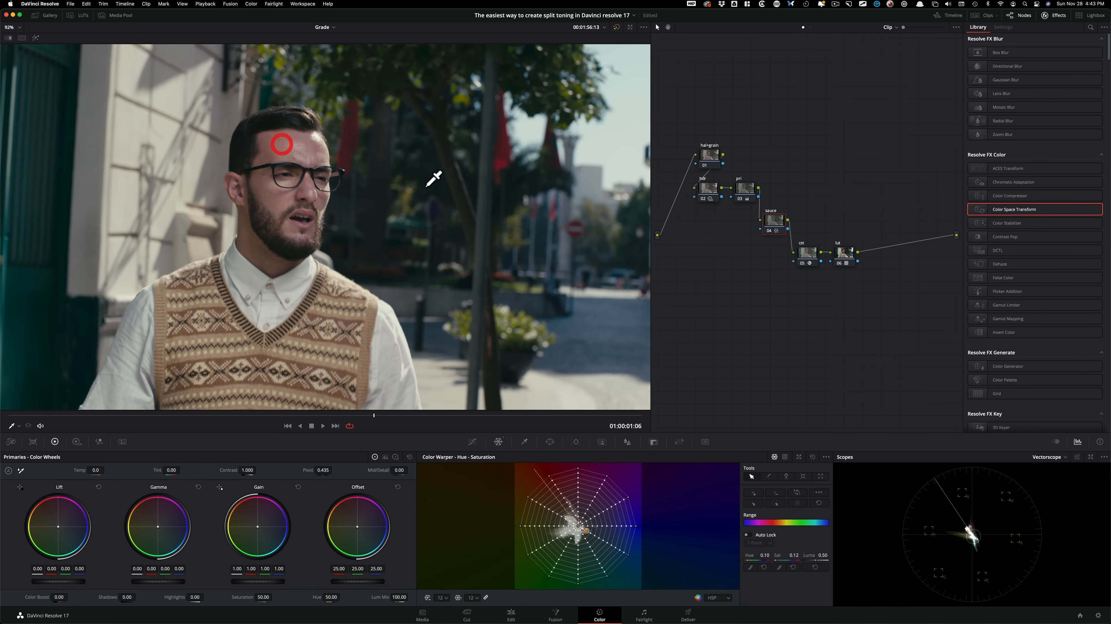
{"action": "key", "text": "super+z"}
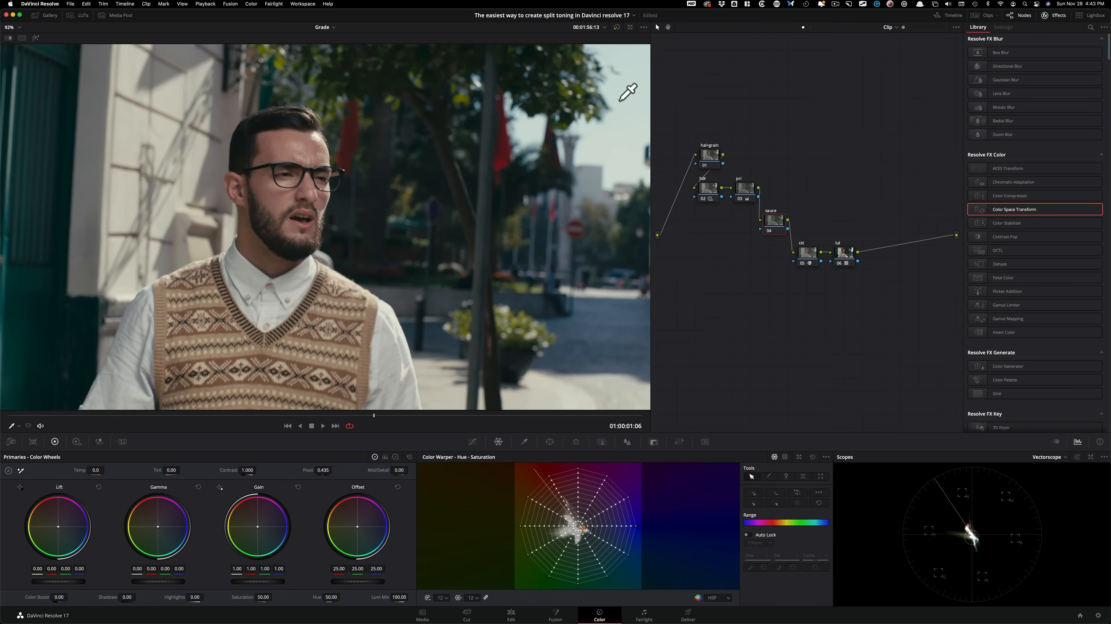
Warp the sky toward a subtle teal at hue 0.44 and sat 0.17, and compare the image without and with the sauce node
{"action": "left_click", "coordinate": [629, 94]}
{"action": "left_click_drag", "start_coordinate": [625, 125], "coordinate": [629, 126]}
{"action": "key", "text": "super+d"}
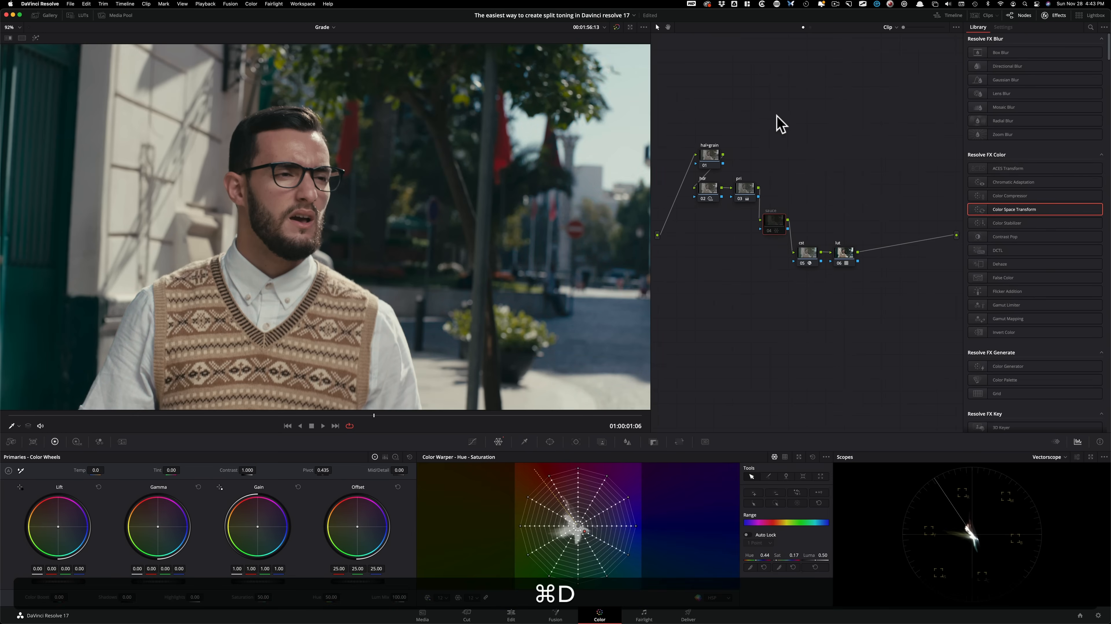
{"action": "key", "text": "super+d"}
{"action": "key", "text": "super+d"}
{"action": "key", "text": "super+d"}
{"action": "key", "text": "super+d"}
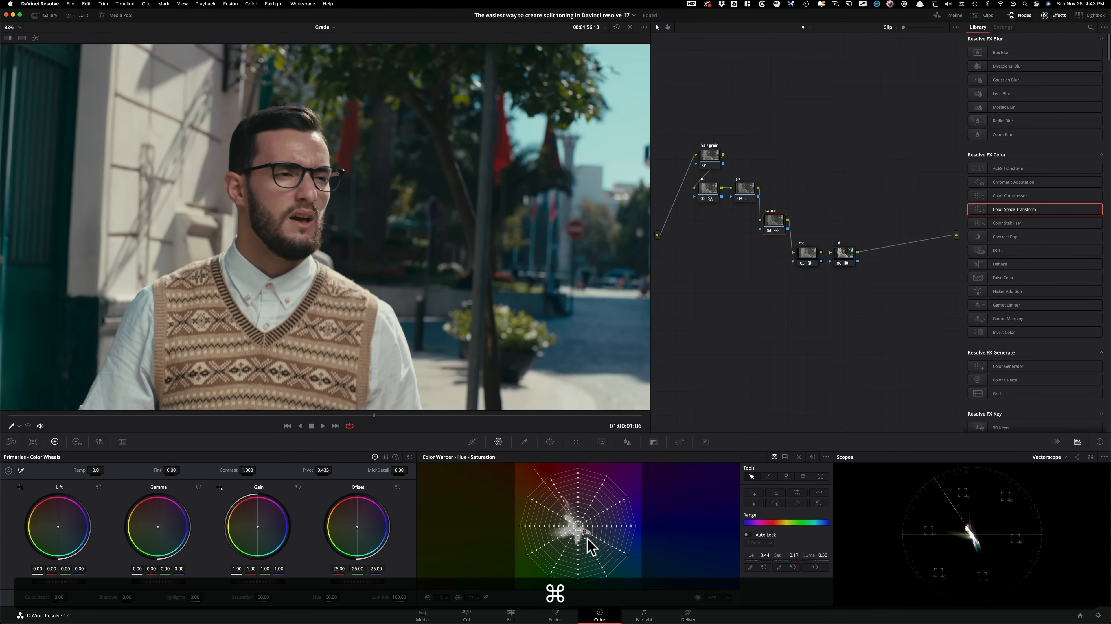
{"action": "key", "text": "super+d"}
{"action": "key", "text": "super+d"}
{"action": "key", "text": "super+d"}
{"action": "key", "text": "super+d"}
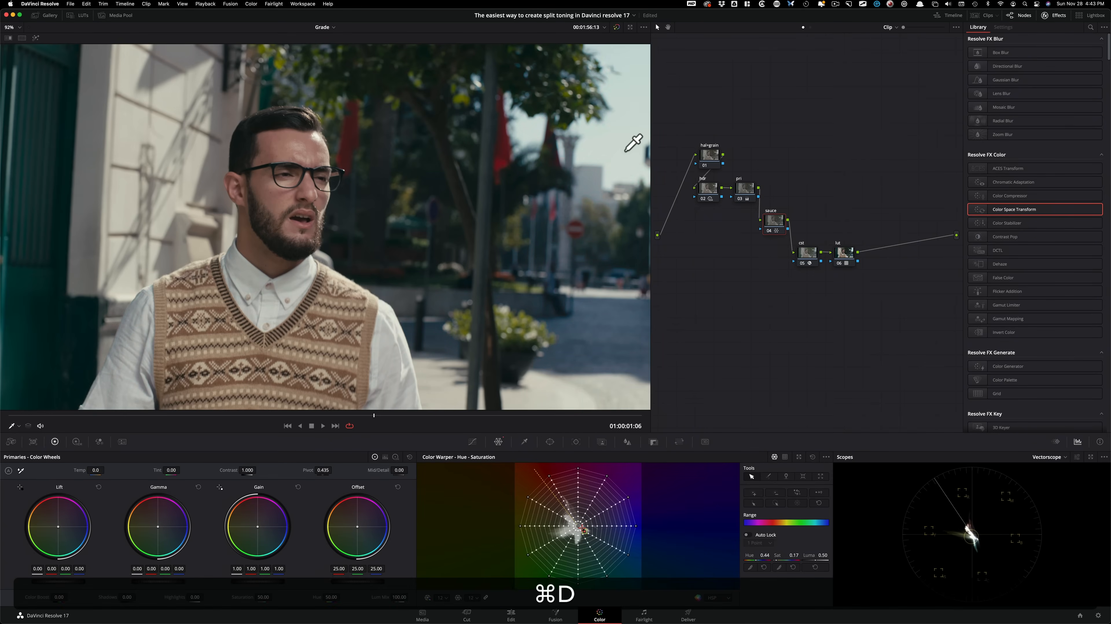
{"action": "key", "text": "super+d"}
{"action": "key", "text": "super+d"}
{"action": "key", "text": "super+d"}
{"action": "key", "text": "super+d"}
{"action": "key", "text": "super+d"}
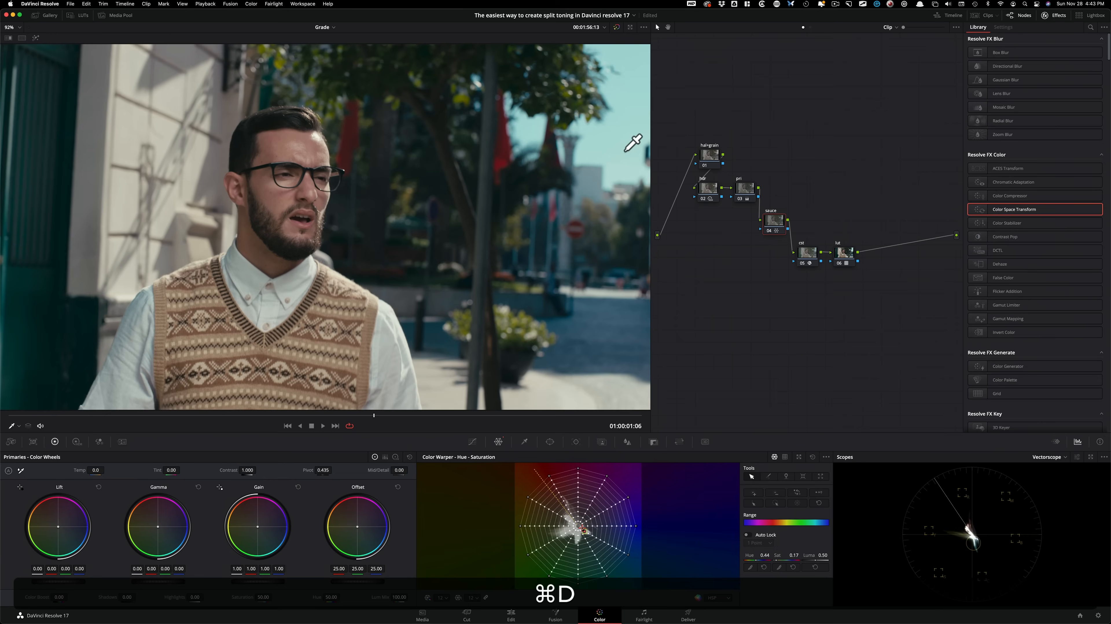
{"action": "key", "text": "super+d"}
{"action": "key", "text": "super+d"}
{"action": "key", "text": "super+d"}
{"action": "key", "text": "super+d"}
{"action": "key", "text": "super+d"}
{"action": "key", "text": "super+d"}
{"action": "key", "text": "super+d"}
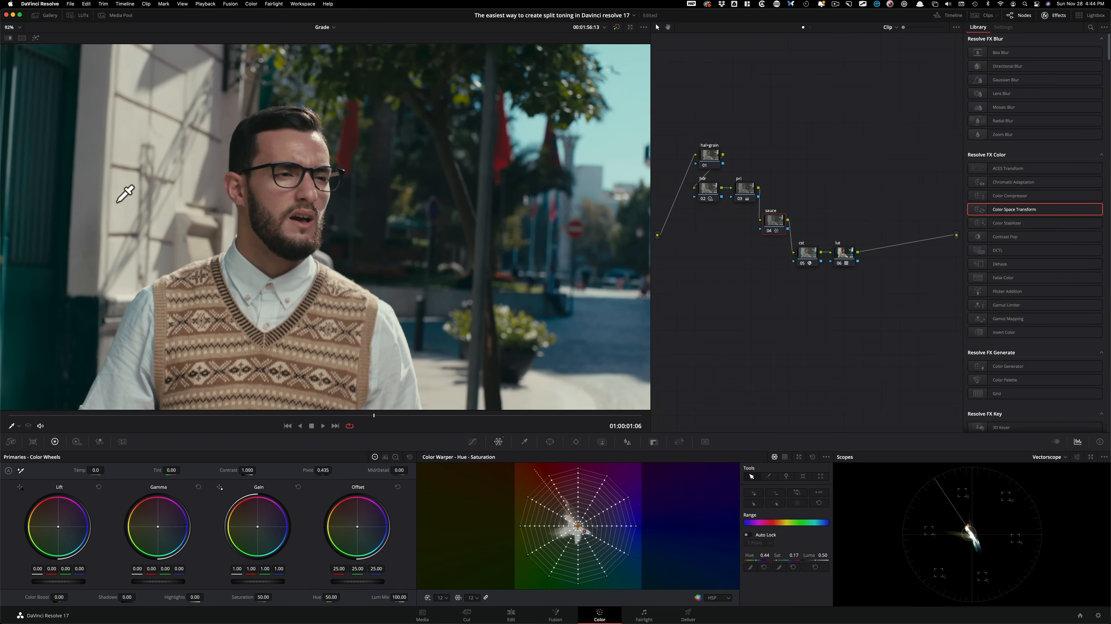
Warm the wall highlights with the warper at hue 0.83 and sat 0.06, and compare the image with the sauce node off and on
{"action": "left_click_drag", "start_coordinate": [123, 201], "coordinate": [119, 202]}
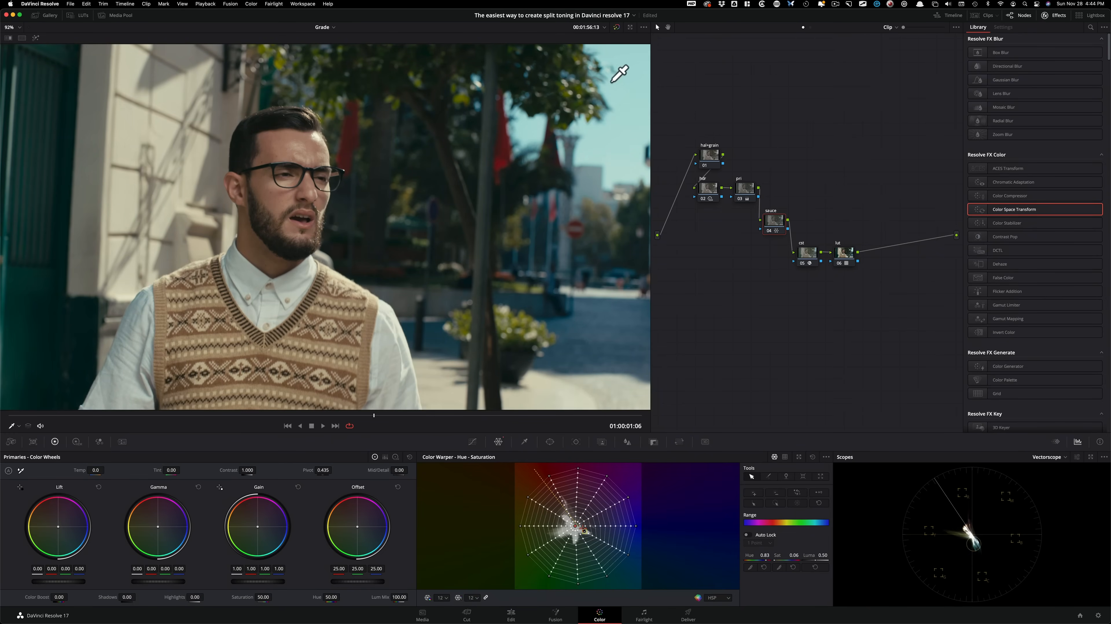
{"action": "key", "text": "super+d"}
{"action": "key", "text": "super+d"}
{"action": "key", "text": "super+d"}
{"action": "key", "text": "super+d"}
{"action": "key", "text": "super+d"}
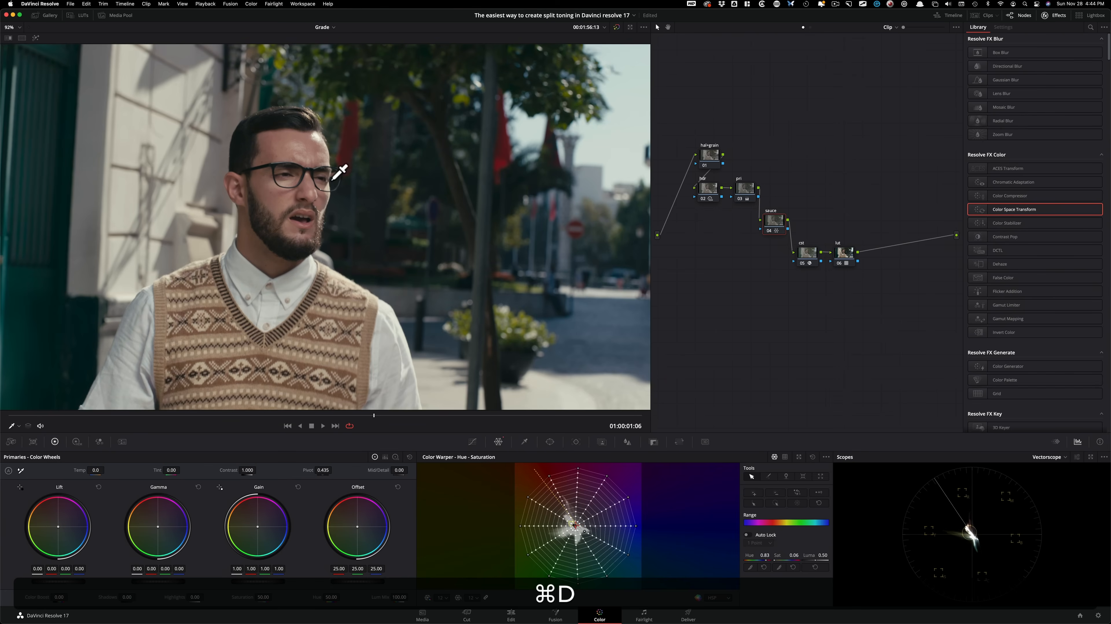
{"action": "key", "text": "super+d"}
{"action": "key", "text": "super+d"}
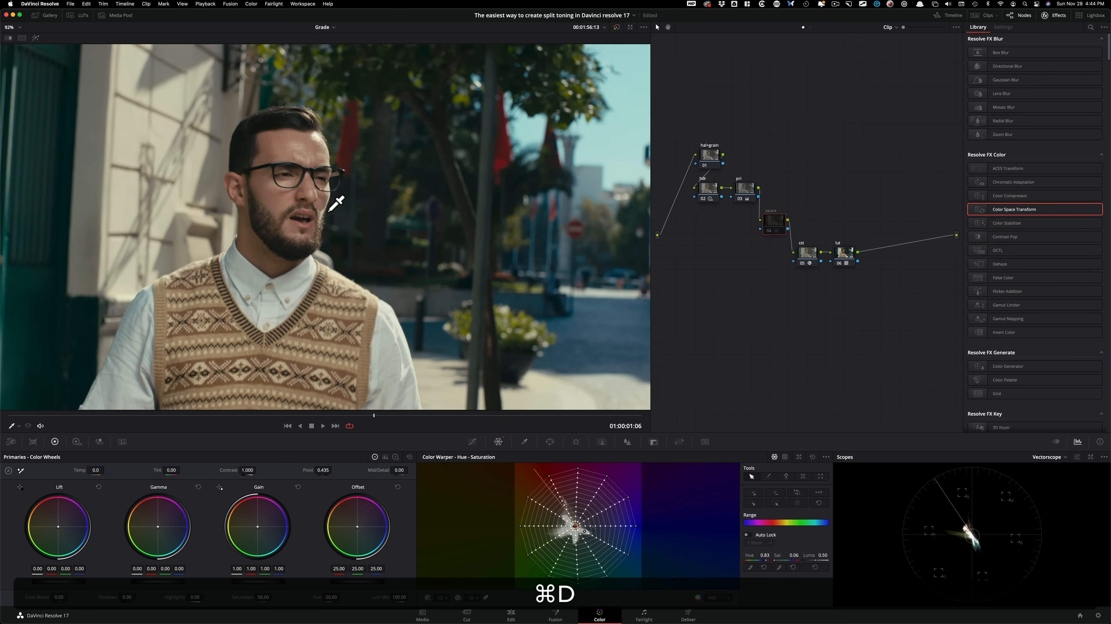
{"action": "key", "text": "super+d"}
{"action": "key", "text": "super+d"}
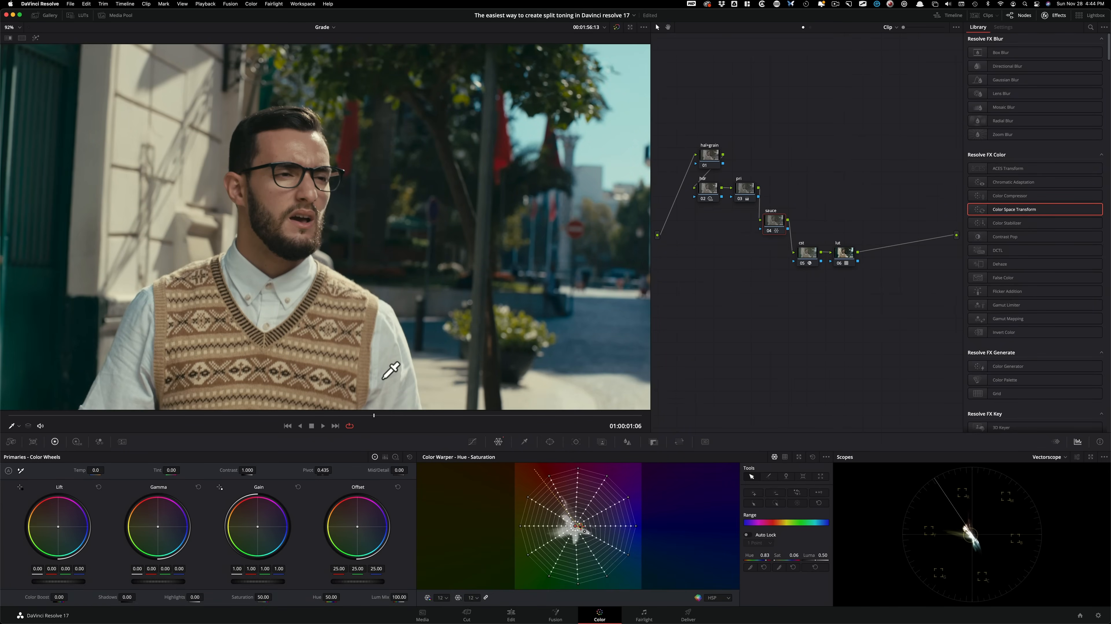
{"action": "key", "text": "super+d"}
{"action": "key", "text": "super+d"}
{"action": "key", "text": "super+d"}
{"action": "key", "text": "super+d"}
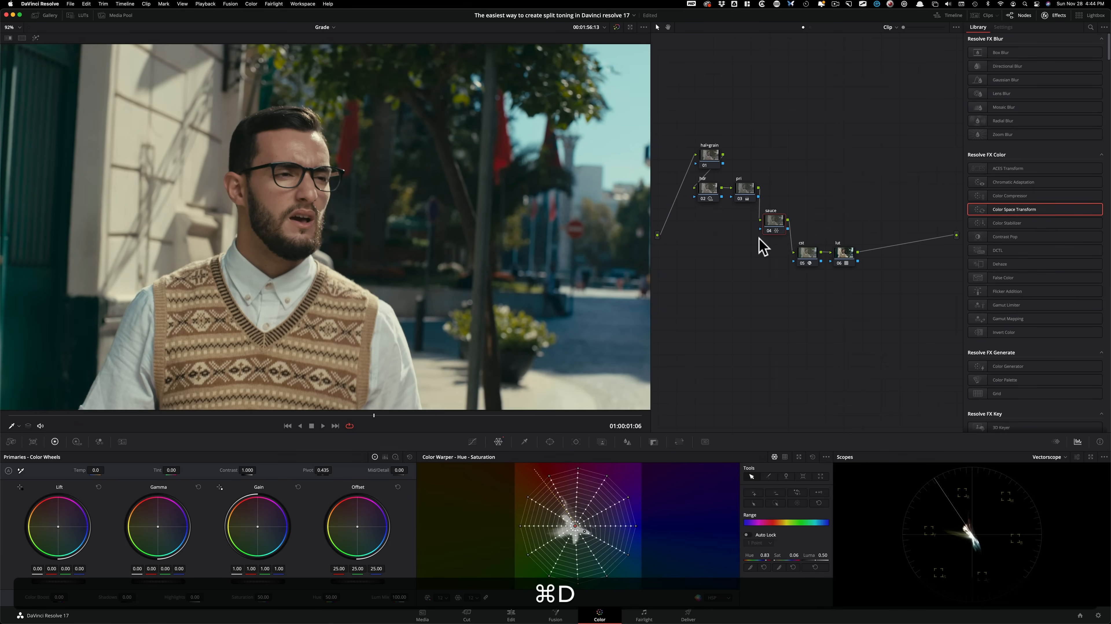
{"action": "key", "text": "super+d"}
{"action": "key", "text": "super+d"}
{"action": "key", "text": "super+d"}
{"action": "key", "text": "super+d"}
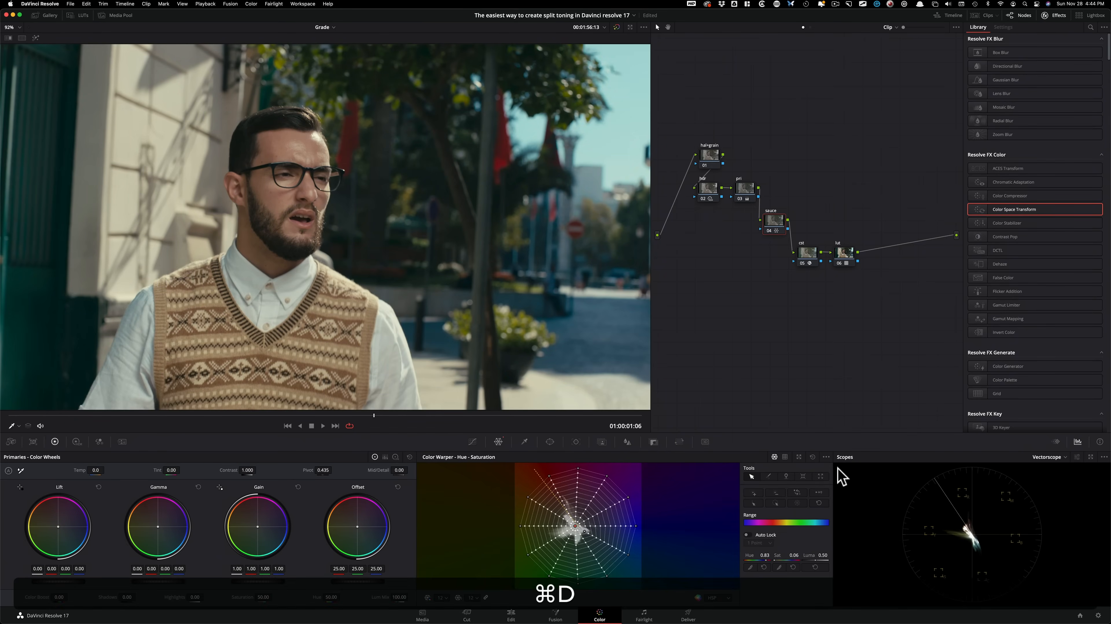
Show the warper's Chroma - Luma grids and set their chroma and luma resolution to 12
{"action": "left_click", "coordinate": [785, 457]}
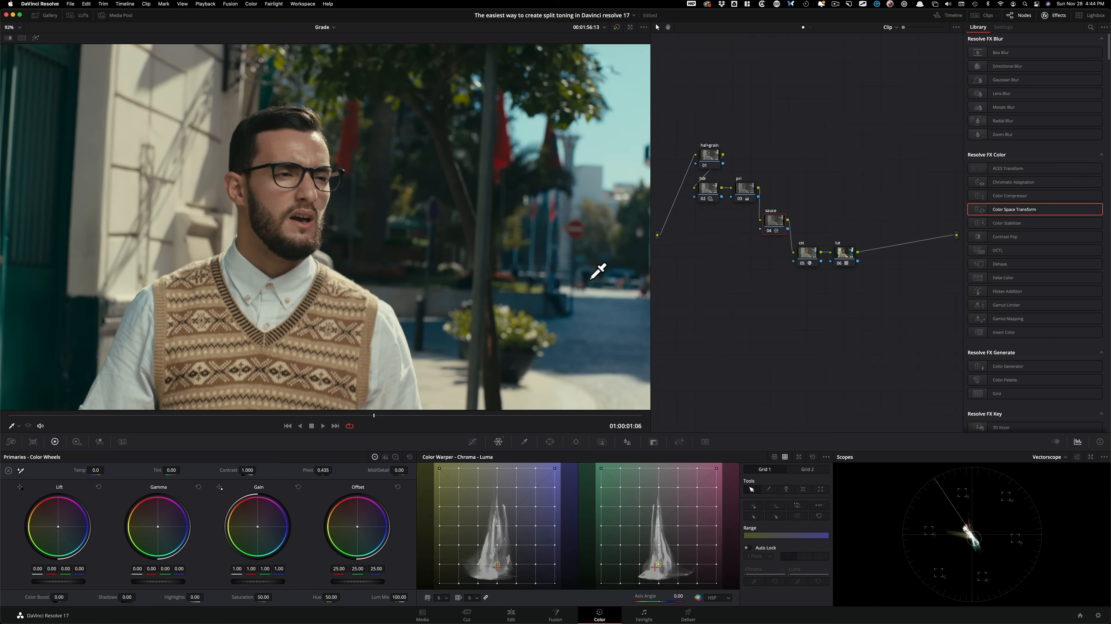
{"action": "key", "text": "super+d"}
{"action": "key", "text": "super+d"}
{"action": "left_click", "coordinate": [442, 598]}
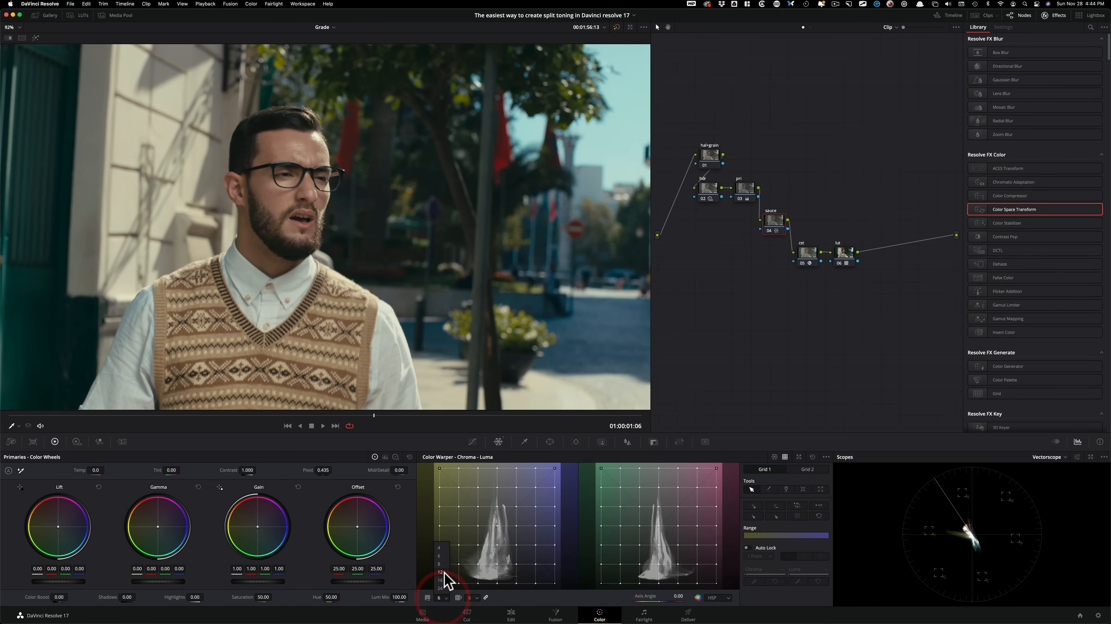
{"action": "left_click", "coordinate": [491, 601]}
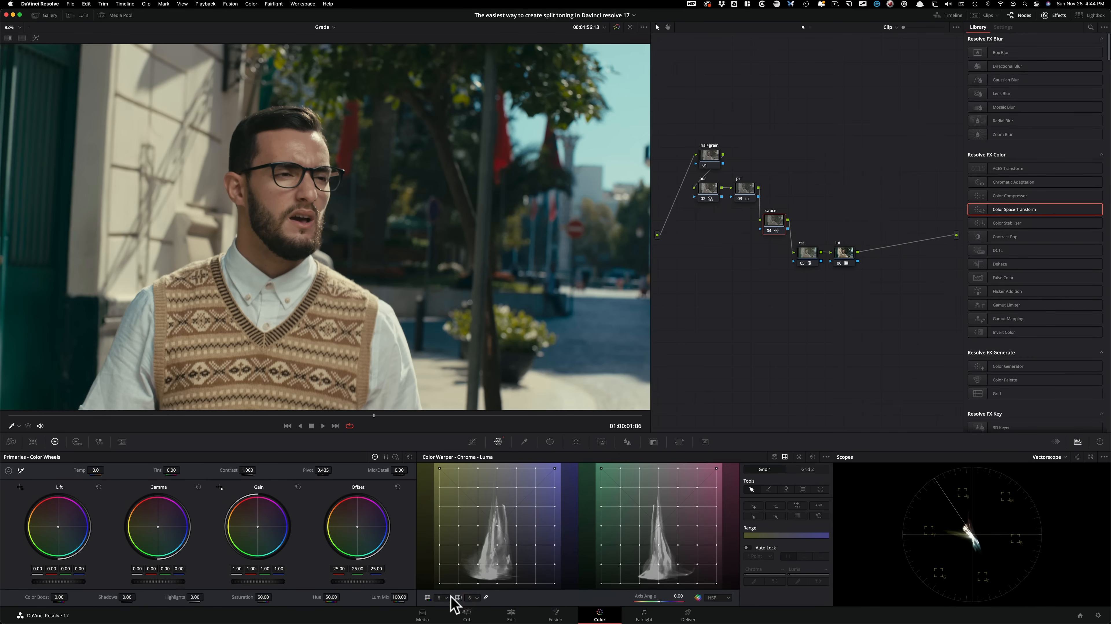
{"action": "left_click", "coordinate": [441, 573]}
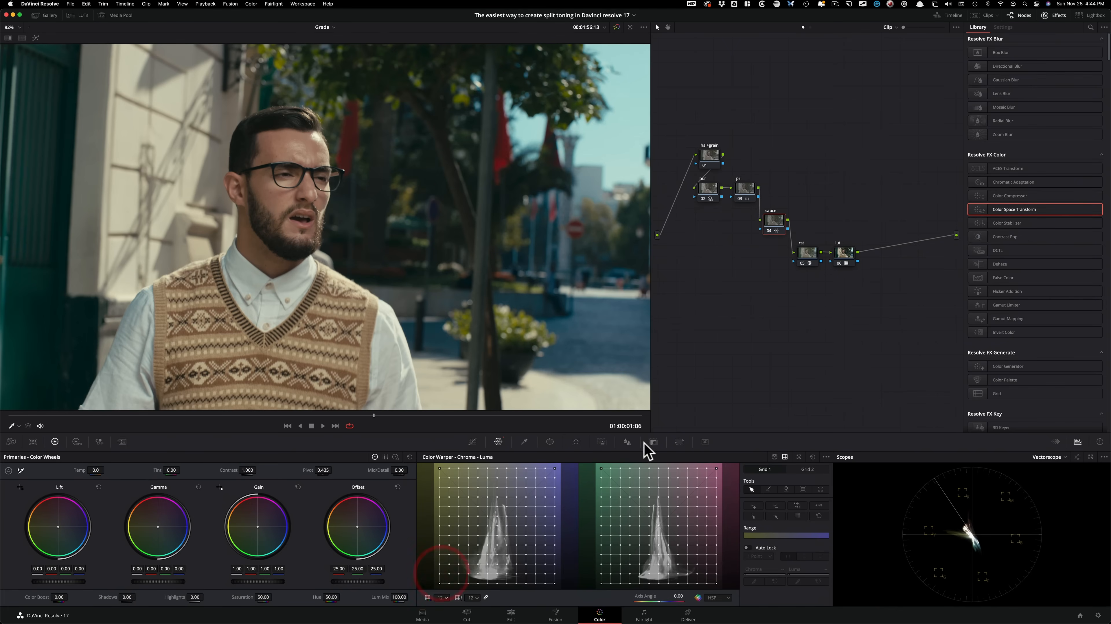
Darken the sky in the Chroma - Luma grid to chroma 0.11 and luma 0.59, and compare it without and with the sauce node
{"action": "left_click", "coordinate": [631, 109]}
{"action": "left_click_drag", "start_coordinate": [631, 108], "coordinate": [633, 113]}
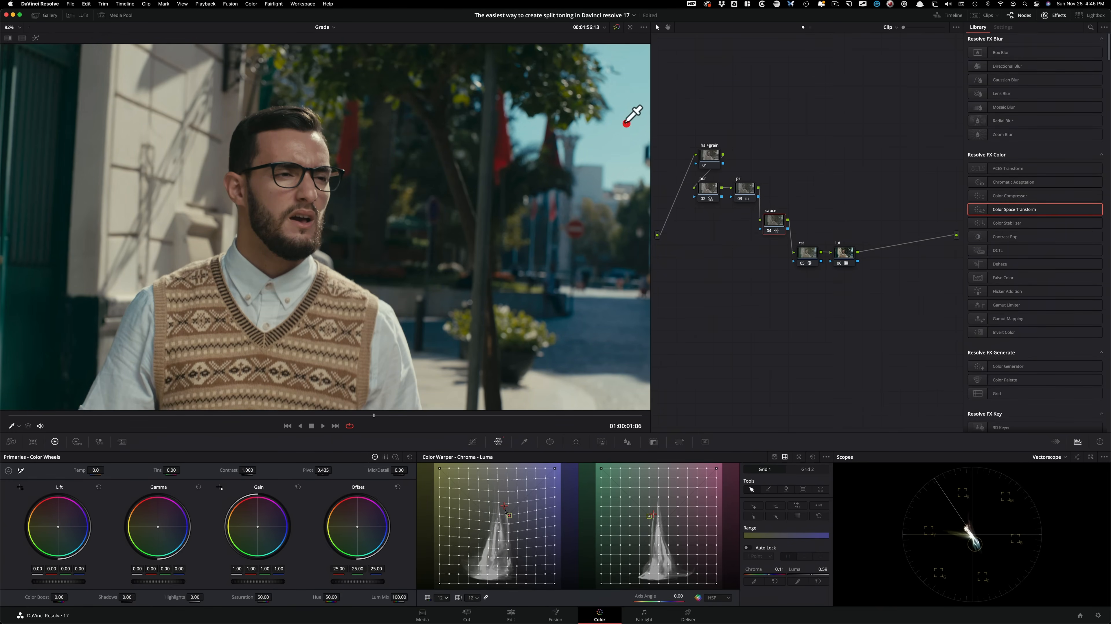
{"action": "key", "text": "super+d"}
{"action": "key", "text": "super+d"}
{"action": "key", "text": "super+d"}
{"action": "key", "text": "super+d"}
{"action": "key", "text": "super+d"}
{"action": "key", "text": "super+d"}
{"action": "key", "text": "super+d"}
{"action": "key", "text": "super+d"}
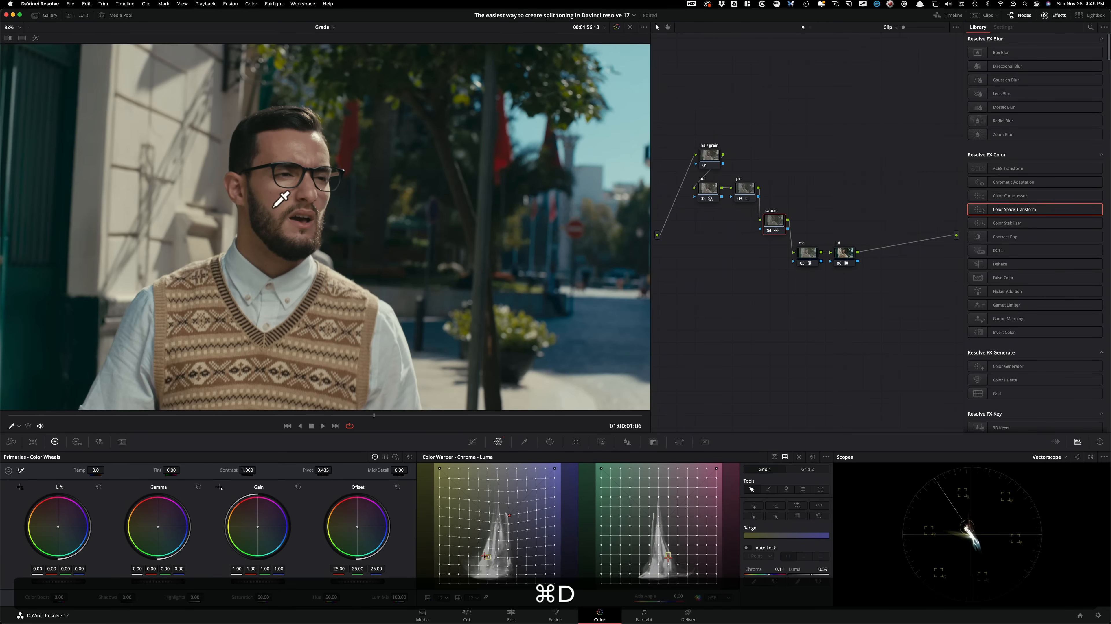
Warp the face's skin tone in the Chroma - Luma grid to chroma -0.08 and luma 0.26, comparing without and with the sauce node
{"action": "key", "text": "super+d"}
{"action": "key", "text": "super+d"}
{"action": "key", "text": "super+d"}
{"action": "key", "text": "super+d"}
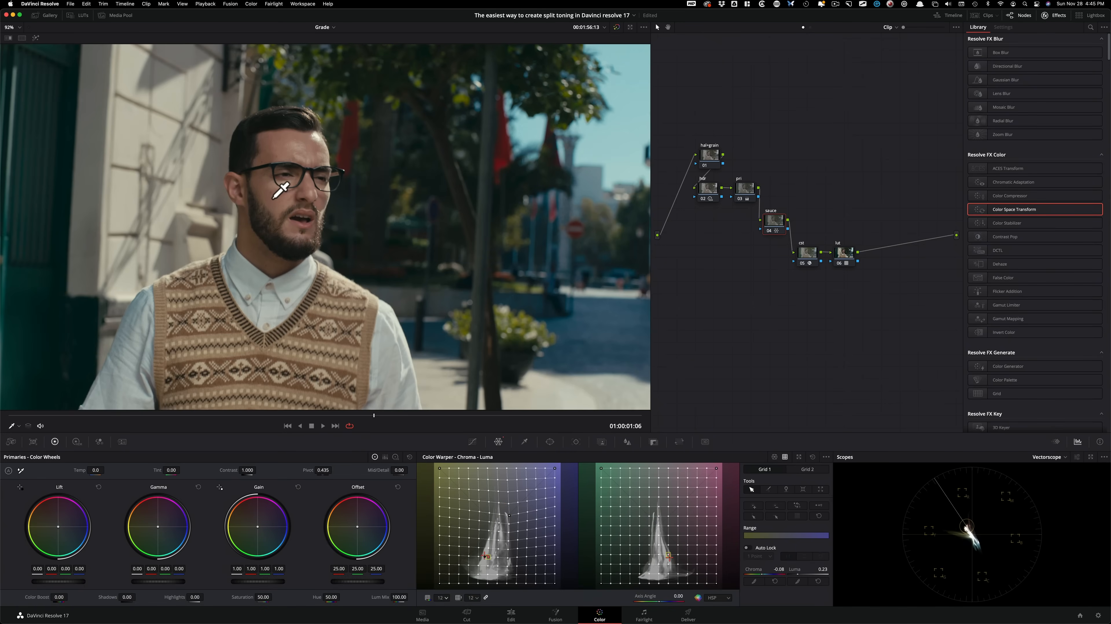
{"action": "key", "text": "super+d"}
{"action": "key", "text": "super+d"}
{"action": "key", "text": "super+d"}
{"action": "key", "text": "super+d"}
{"action": "key", "text": "super+d"}
{"action": "key", "text": "super+d"}
{"action": "key", "text": "super+d"}
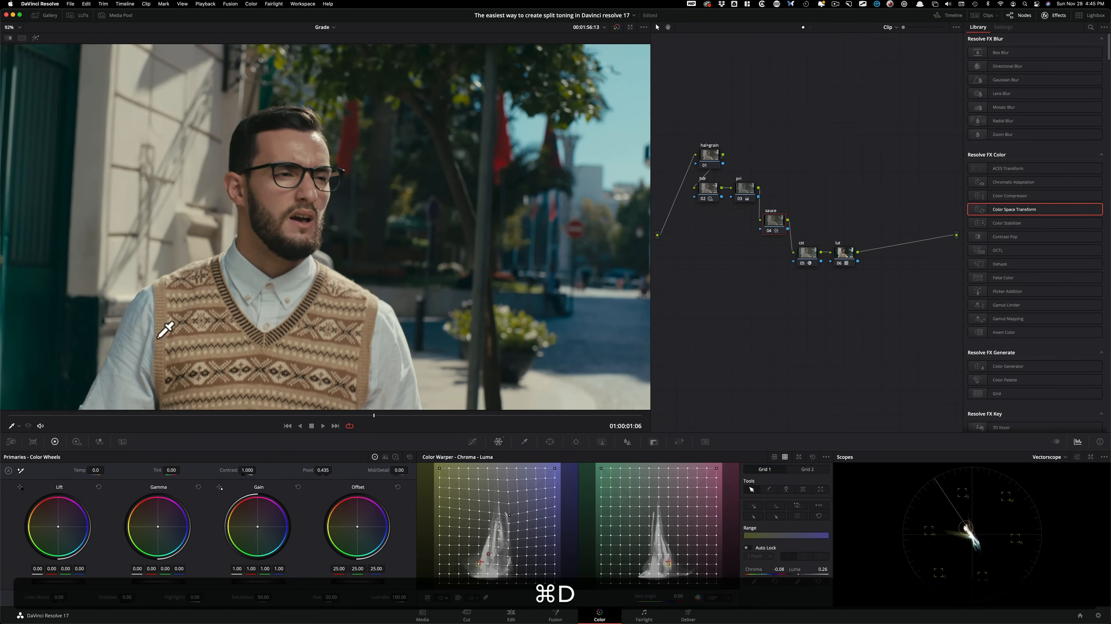
{"action": "key", "text": "super+d"}
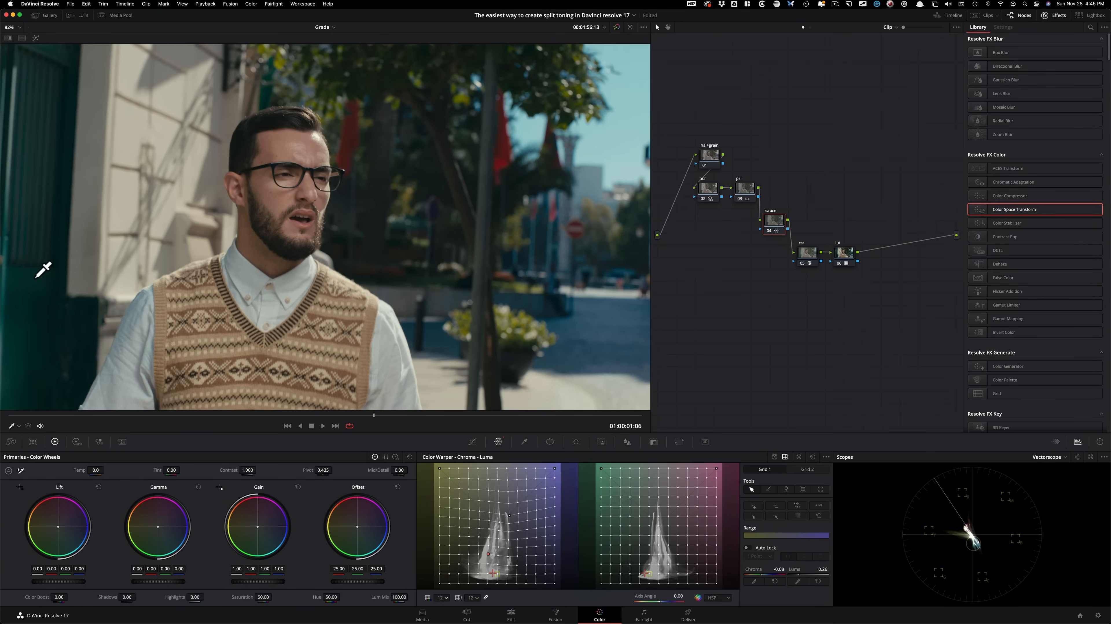
Warp the dark door's shadows in the Chroma - Luma grid to chroma -0.07 and luma 0.08, and compare without and with the sauce node
{"action": "left_click_drag", "start_coordinate": [30, 272], "coordinate": [24, 271]}
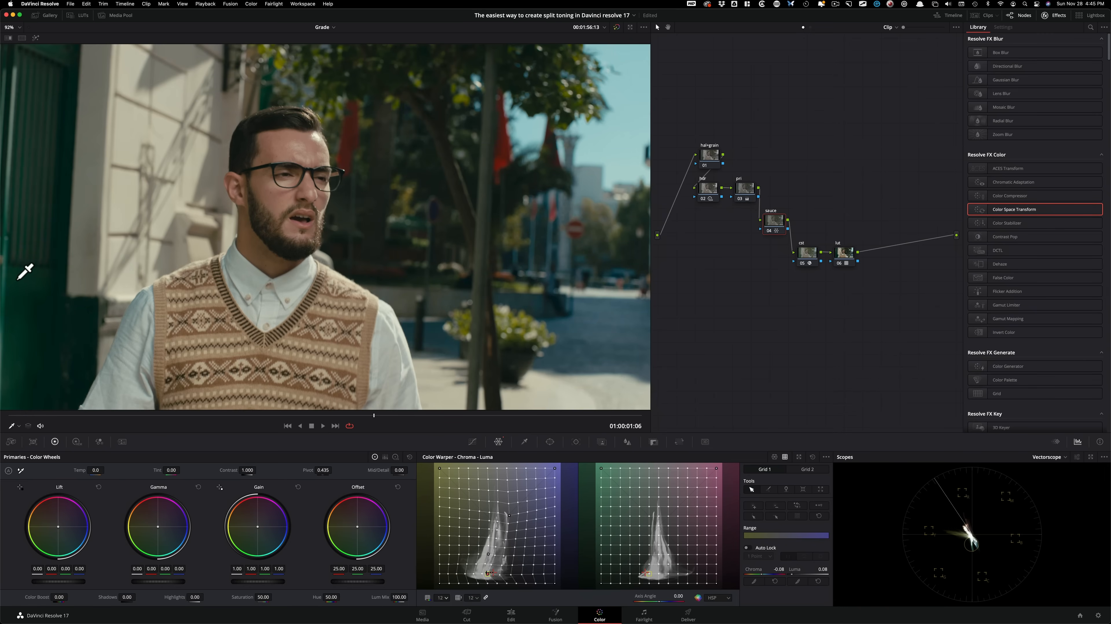
{"action": "key", "text": "super+d"}
{"action": "key", "text": "super+d"}
{"action": "key", "text": "super+d"}
{"action": "key", "text": "super+d"}
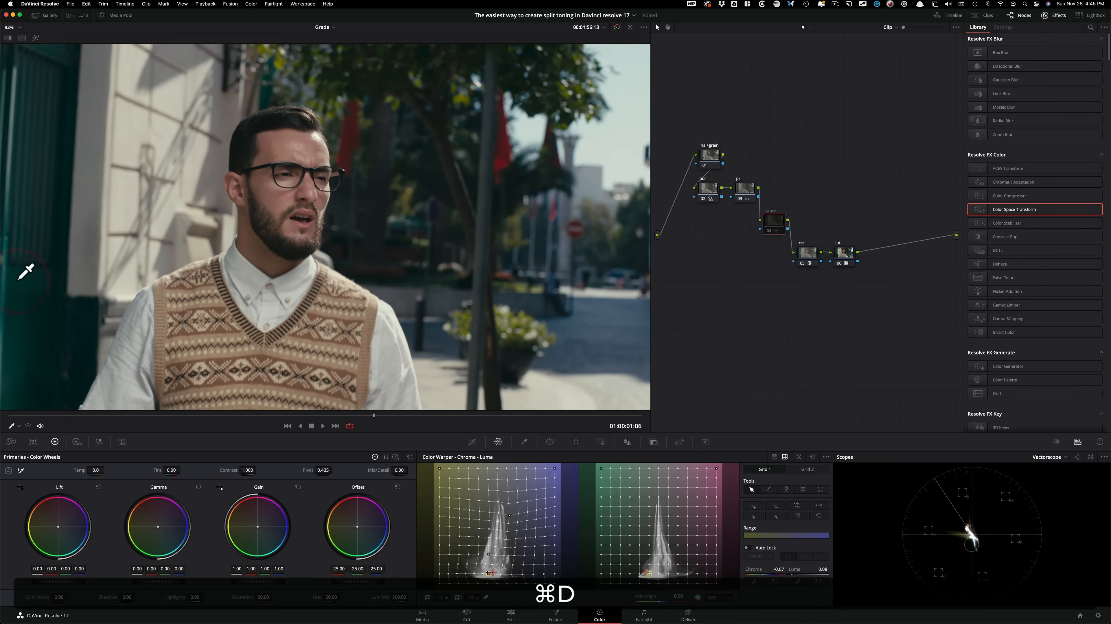
{"action": "key", "text": "super+d"}
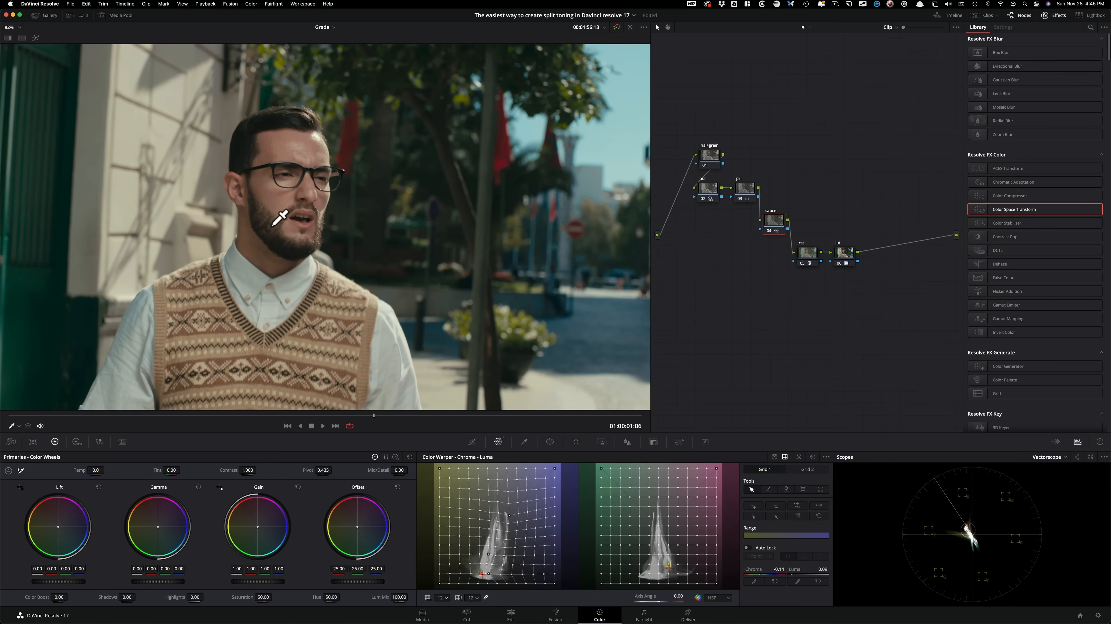
Push the dark shadows further to chroma -0.14 and luma 0.09, and compare the image with the sauce node off and on
{"action": "key", "text": "super+d"}
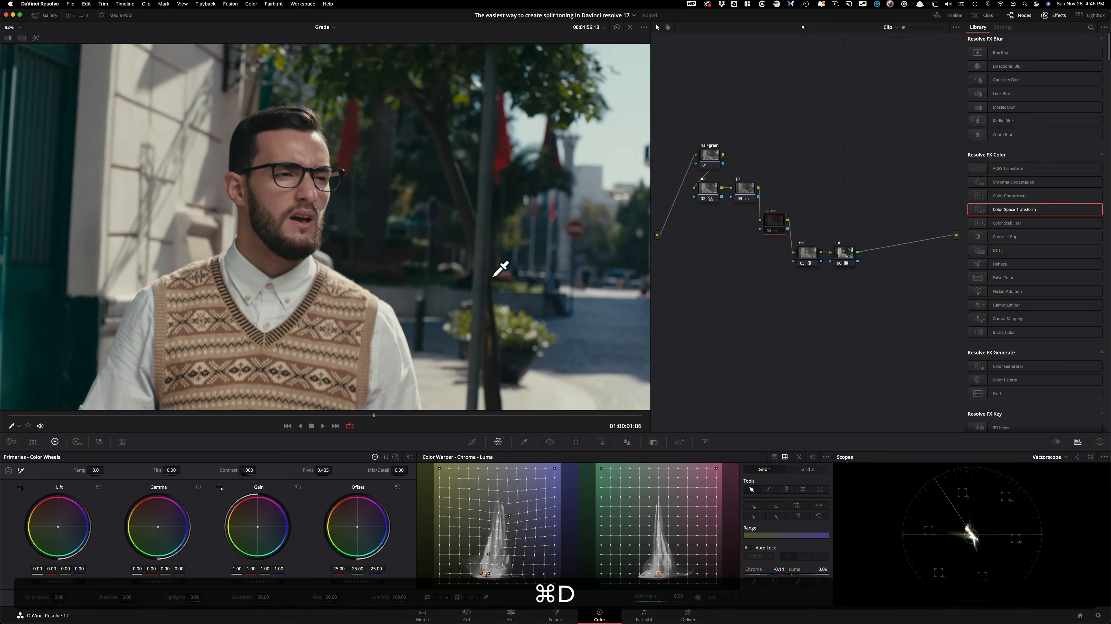
{"action": "key", "text": "super+d"}
{"action": "key", "text": "super+d"}
{"action": "key", "text": "super+d"}
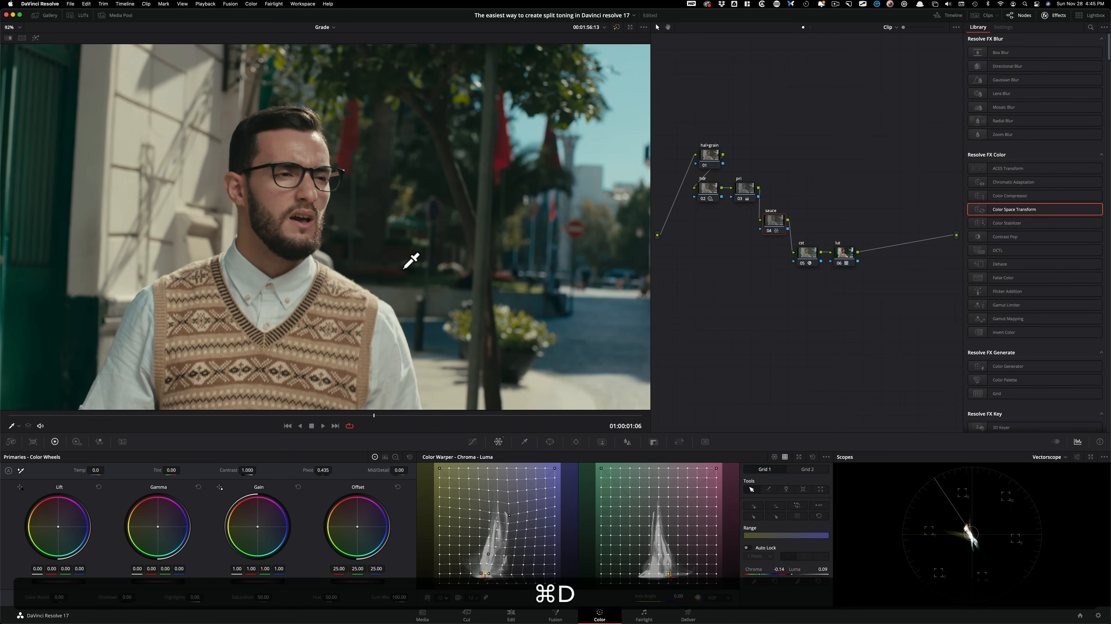
{"action": "key", "text": "super+d"}
{"action": "key", "text": "super+d"}
{"action": "key", "text": "super+d"}
{"action": "key", "text": "super+d"}
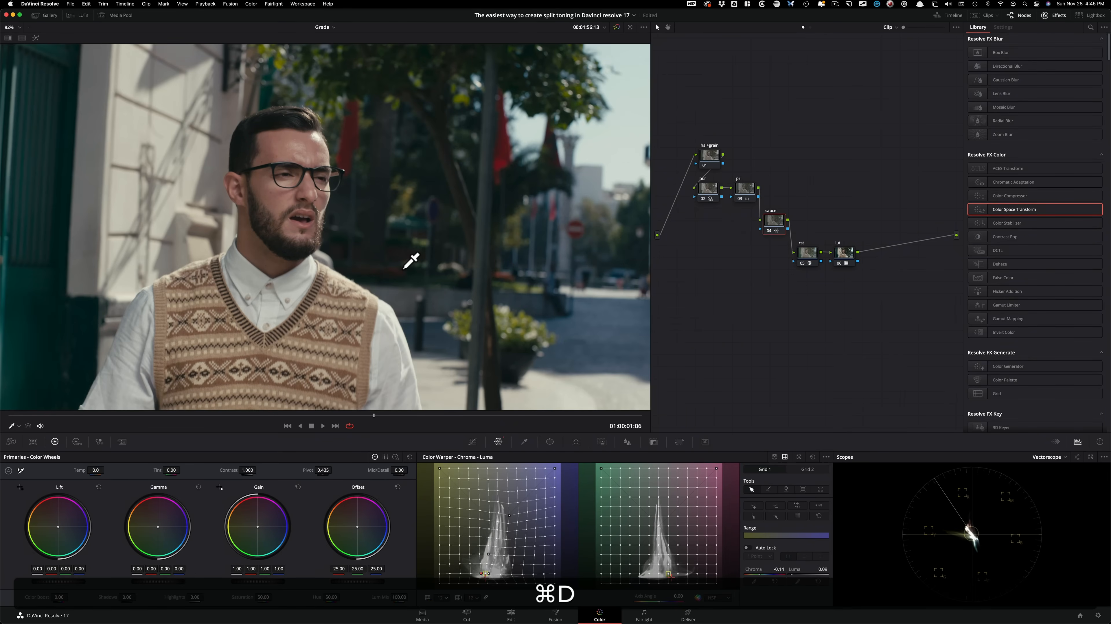
{"action": "key", "text": "super+d"}
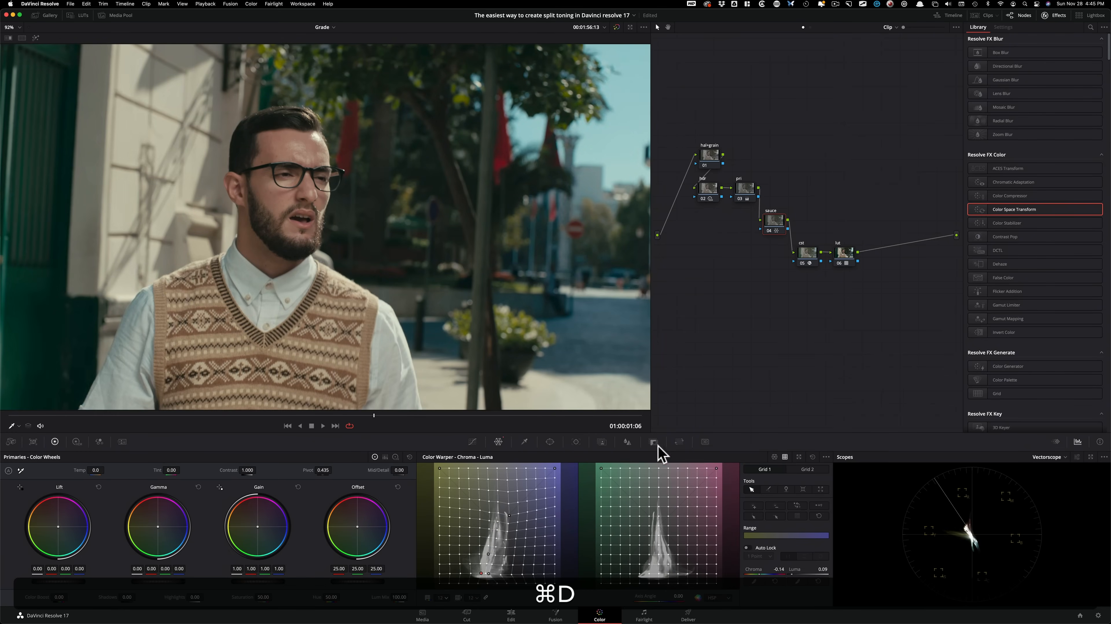
Show the warper's Hue - Saturation grid, warp the skin to hue 0.90 and sat 0.19, and compare without and with the sauce node
{"action": "left_click", "coordinate": [775, 457]}
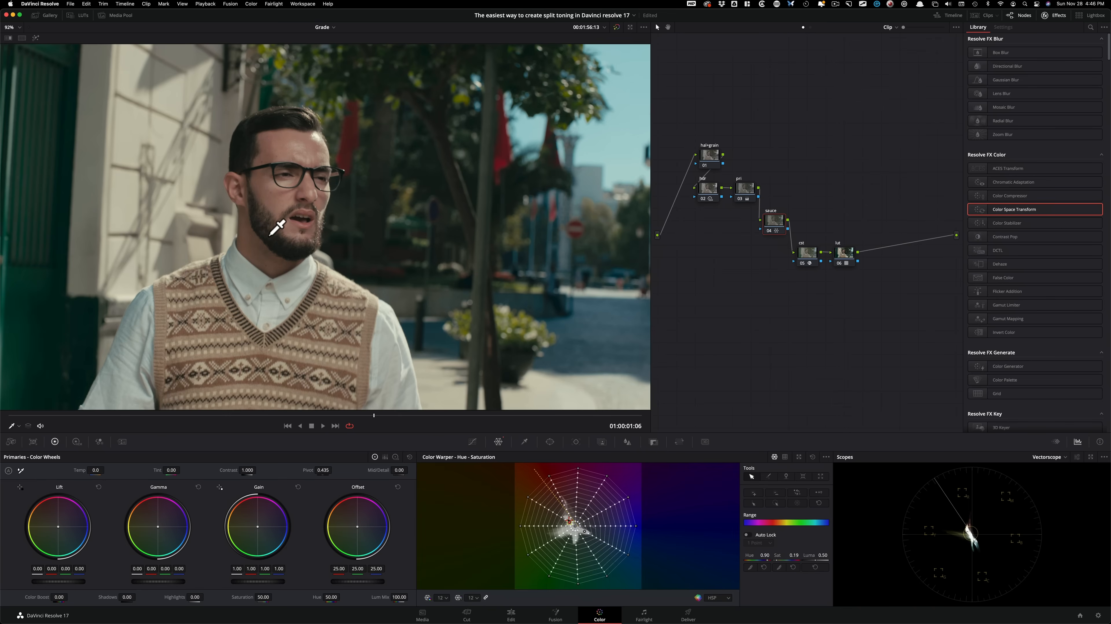
{"action": "key", "text": "super+d"}
{"action": "key", "text": "super+d"}
Raise the pri node's saturation to 65.30
{"action": "left_click", "coordinate": [823, 156]}
{"action": "left_click", "coordinate": [744, 188]}
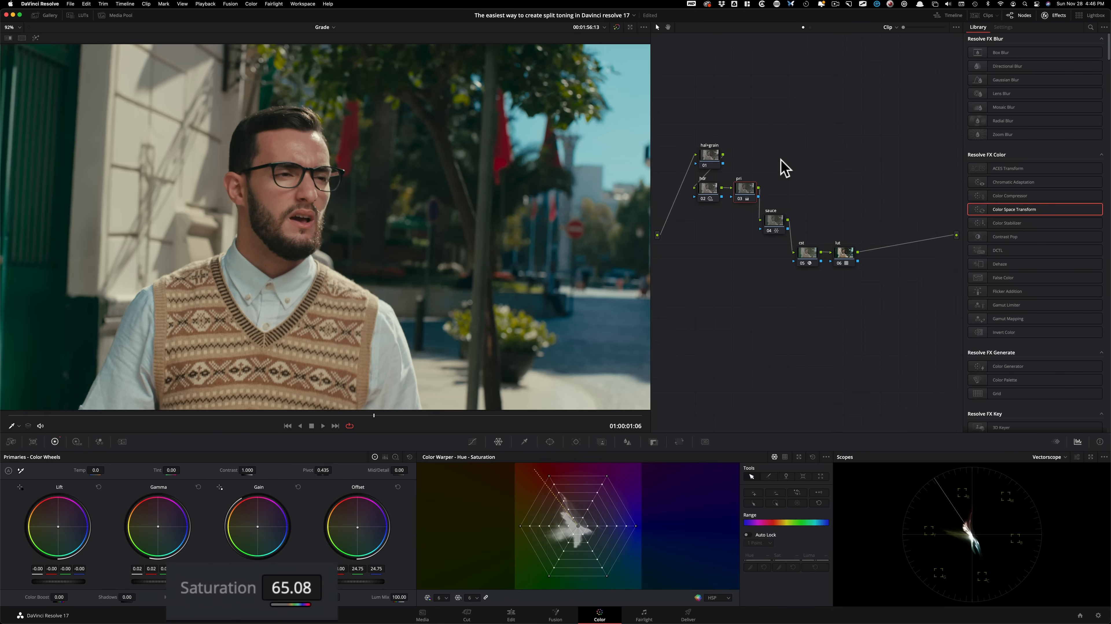
{"action": "key", "text": "super+z"}
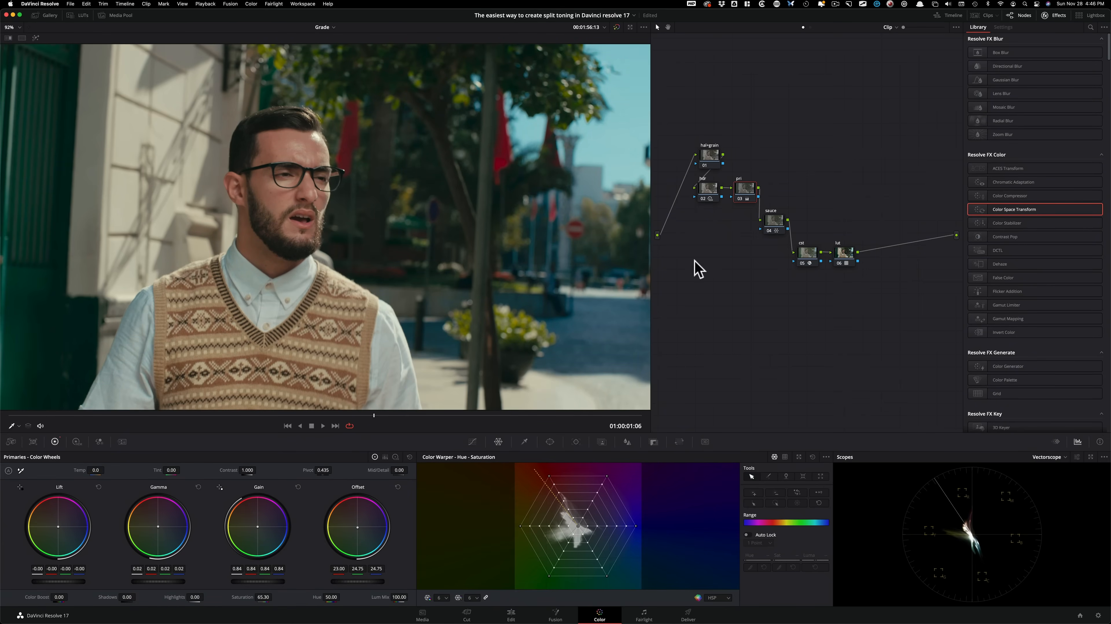
On the sauce node, warp the forehead's skin tone in the Hue - Saturation grid to hue 0.98 and sat 0.34
{"action": "left_click", "coordinate": [774, 221]}
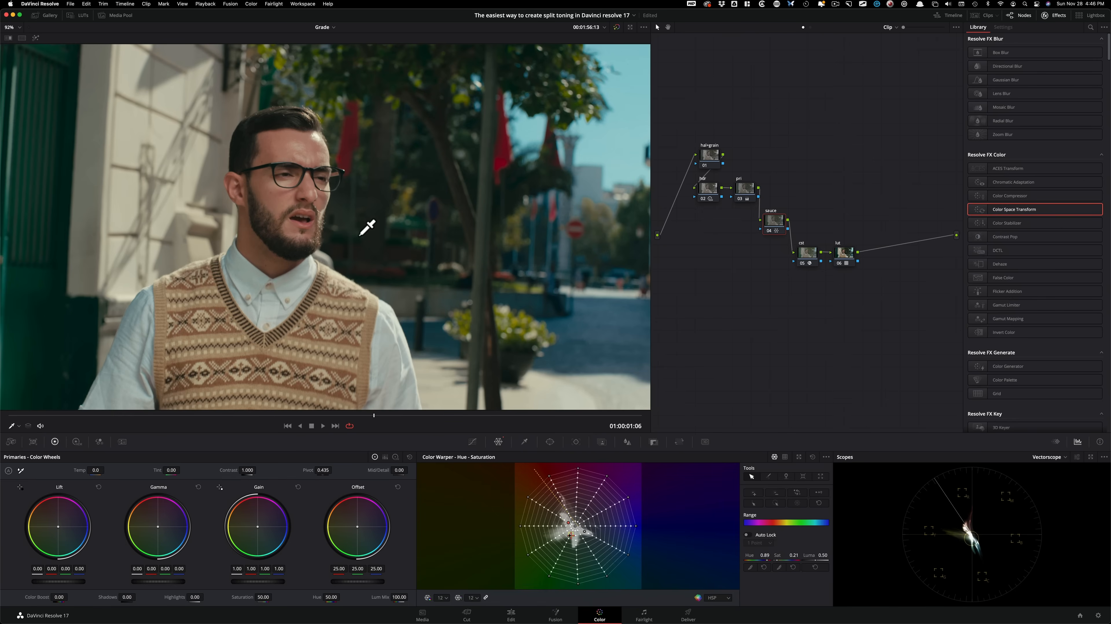
{"action": "right_click", "coordinate": [271, 141]}
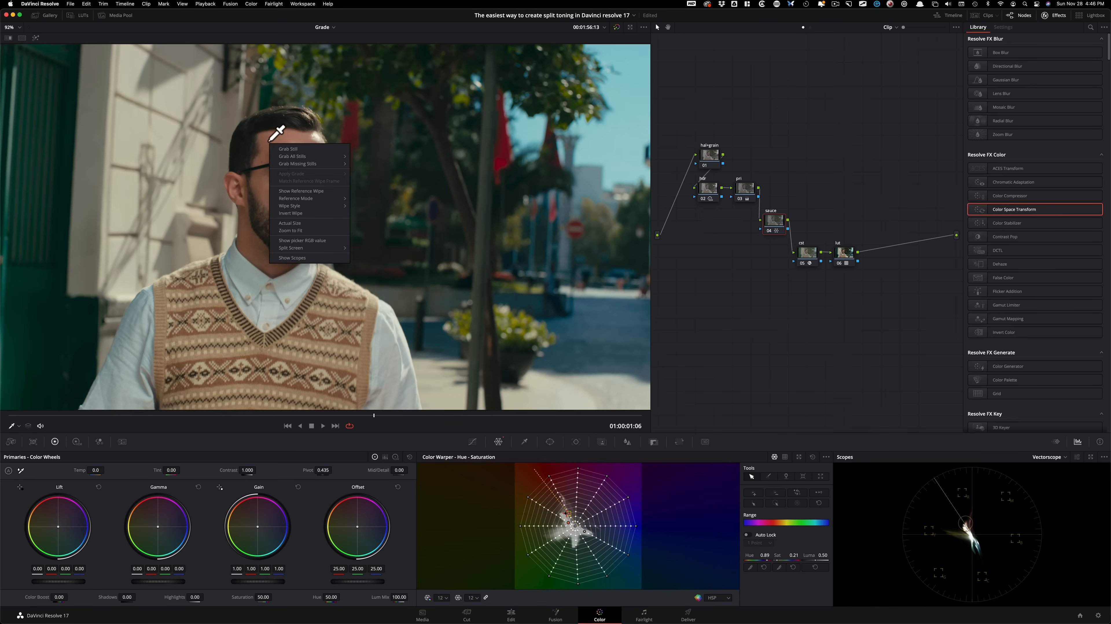
{"action": "left_click", "coordinate": [270, 144]}
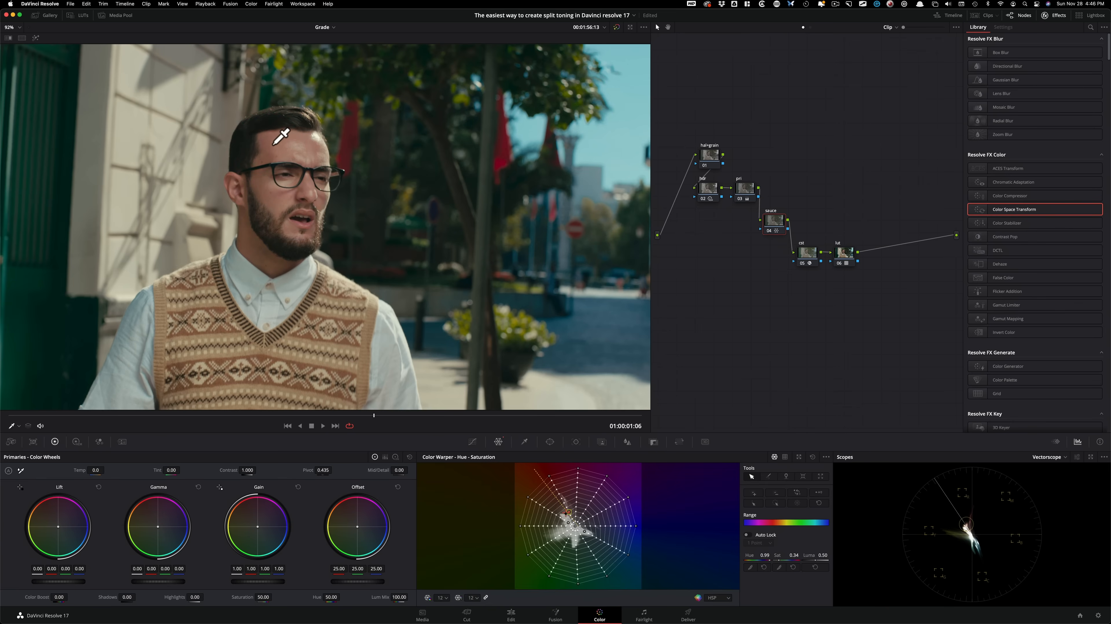
{"action": "left_click", "coordinate": [272, 144]}
Compare the whole image repeatedly with the sauce node off and on to judge the split-toned look
{"action": "key", "text": "super+d"}
{"action": "key", "text": "super+d"}
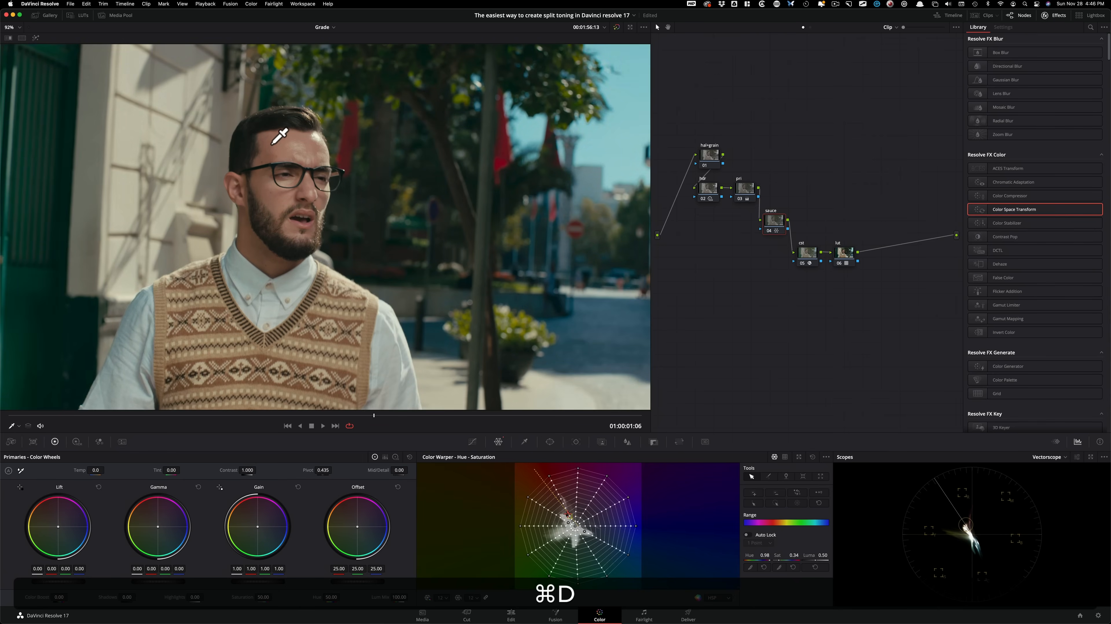
{"action": "key", "text": "super+d"}
{"action": "key", "text": "super+d"}
{"action": "key", "text": "super+d"}
{"action": "key", "text": "super+d"}
{"action": "key", "text": "super+d"}
{"action": "key", "text": "super+d"}
{"action": "key", "text": "super+d"}
{"action": "key", "text": "super+d"}
{"action": "key", "text": "super+d"}
{"action": "key", "text": "super+d"}
{"action": "key", "text": "super+d"}
{"action": "key", "text": "super+d"}
{"action": "key", "text": "super+d"}
{"action": "key", "text": "super+d"}
{"action": "key", "text": "super+d"}
{"action": "key", "text": "super+d"}
{"action": "key", "text": "super+d"}
{"action": "key", "text": "super+d"}
{"action": "key", "text": "super+d"}
{"action": "key", "text": "super+d"}
{"action": "key", "text": "super+d"}
{"action": "key", "text": "super+d"}
{"action": "key", "text": "super+d"}
{"action": "key", "text": "super+d"}
{"action": "key", "text": "super+d"}
{"action": "key", "text": "super+d"}
{"action": "key", "text": "super+d"}
{"action": "key", "text": "super+d"}
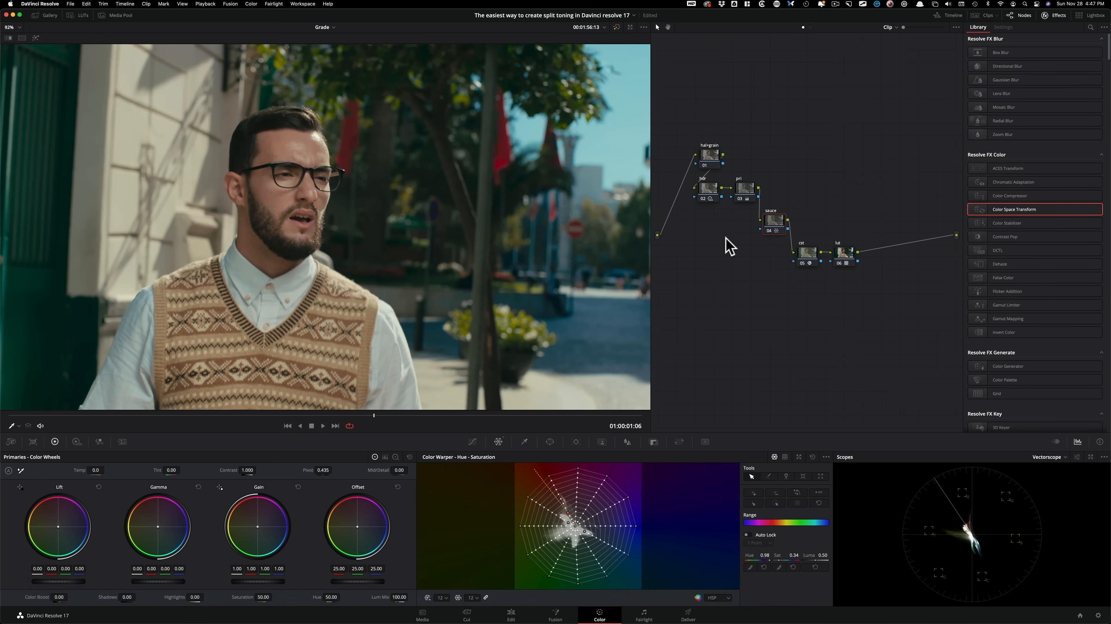
Inspect the blurred background at 683% for artifacts, comparing it with the sauce node off and on
{"action": "left_click_drag", "start_coordinate": [549, 222], "coordinate": [453, 235]}
{"action": "scroll", "coordinate": [461, 226], "scroll_direction": "up", "scroll_amount": 10}
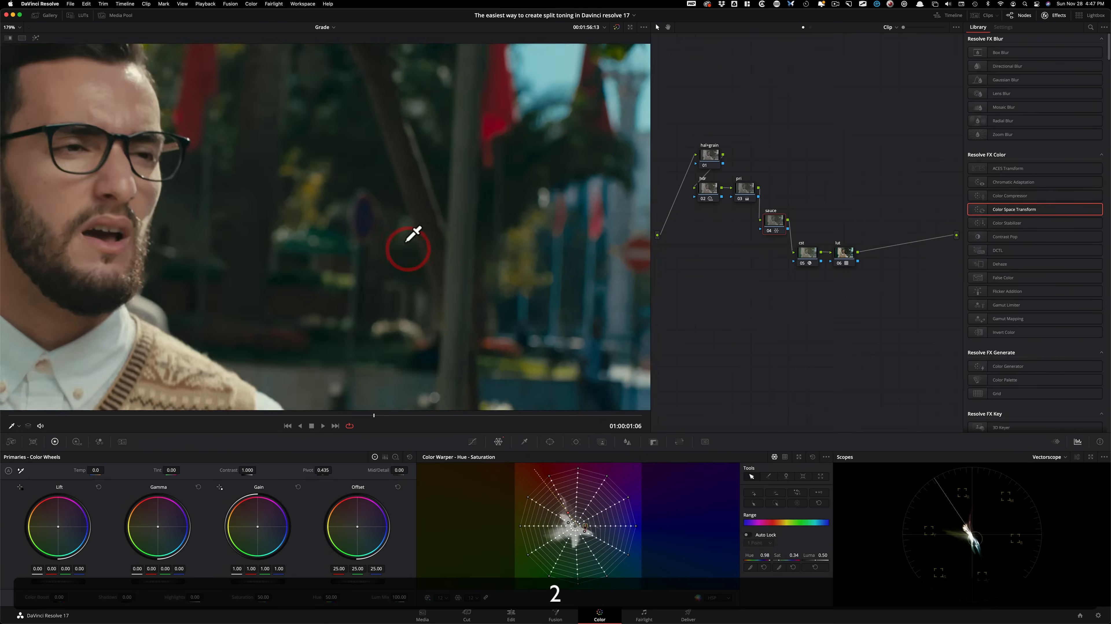
{"action": "scroll", "coordinate": [352, 289], "scroll_direction": "up", "scroll_amount": 1}
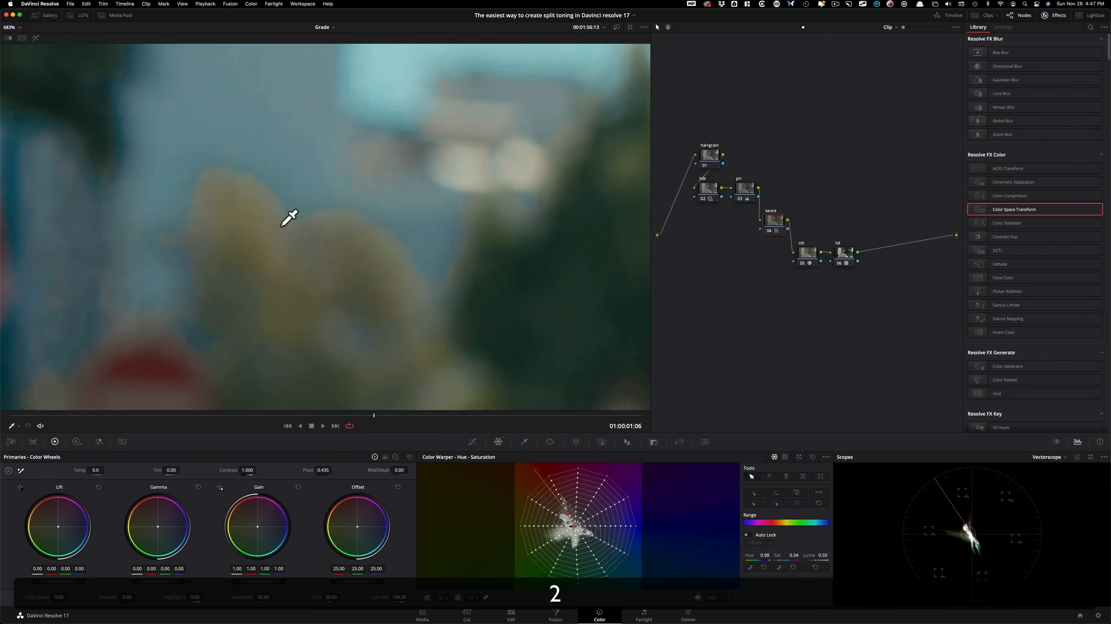
{"action": "key", "text": "super+d"}
{"action": "key", "text": "super+d"}
{"action": "key", "text": "super+d"}
{"action": "key", "text": "super+d"}
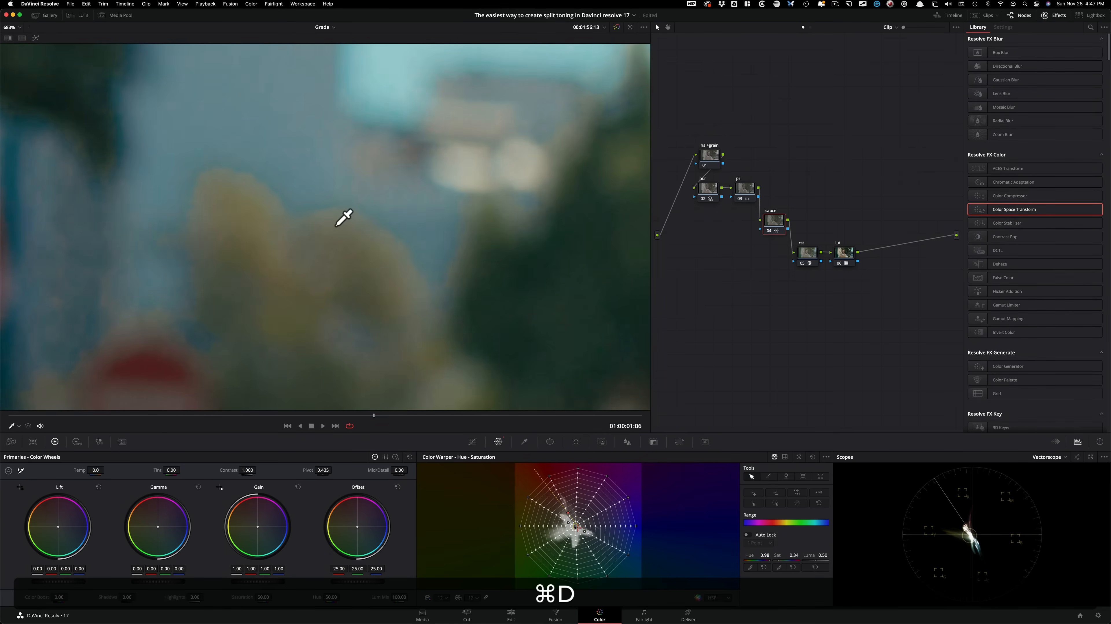
{"action": "key", "text": "super+d"}
{"action": "key", "text": "super+d"}
{"action": "key", "text": "super+d"}
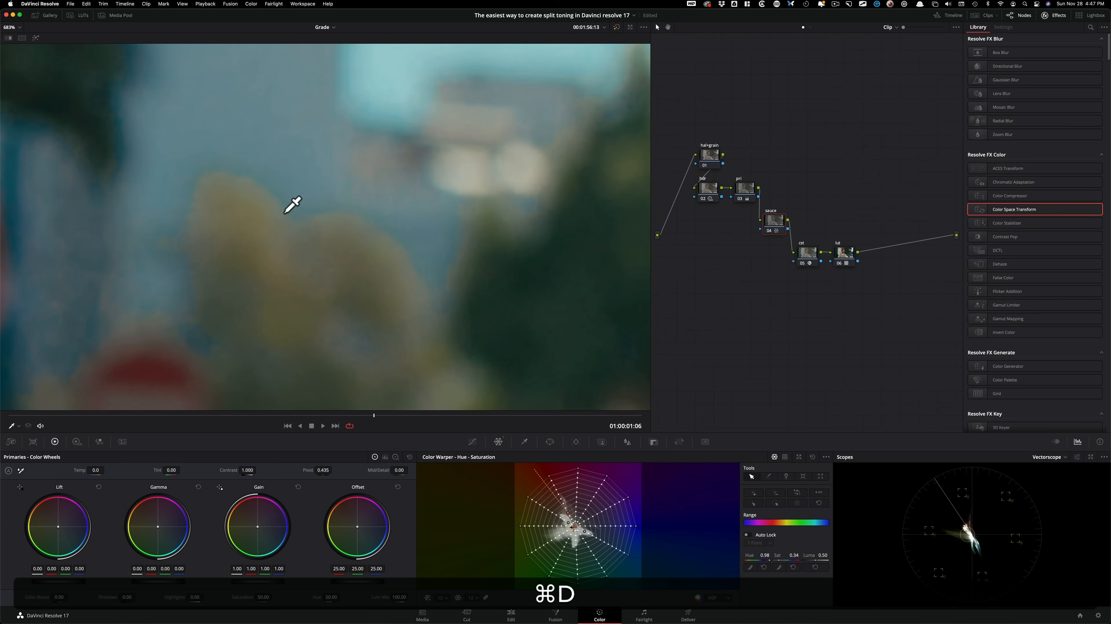
{"action": "left_click", "coordinate": [785, 457]}
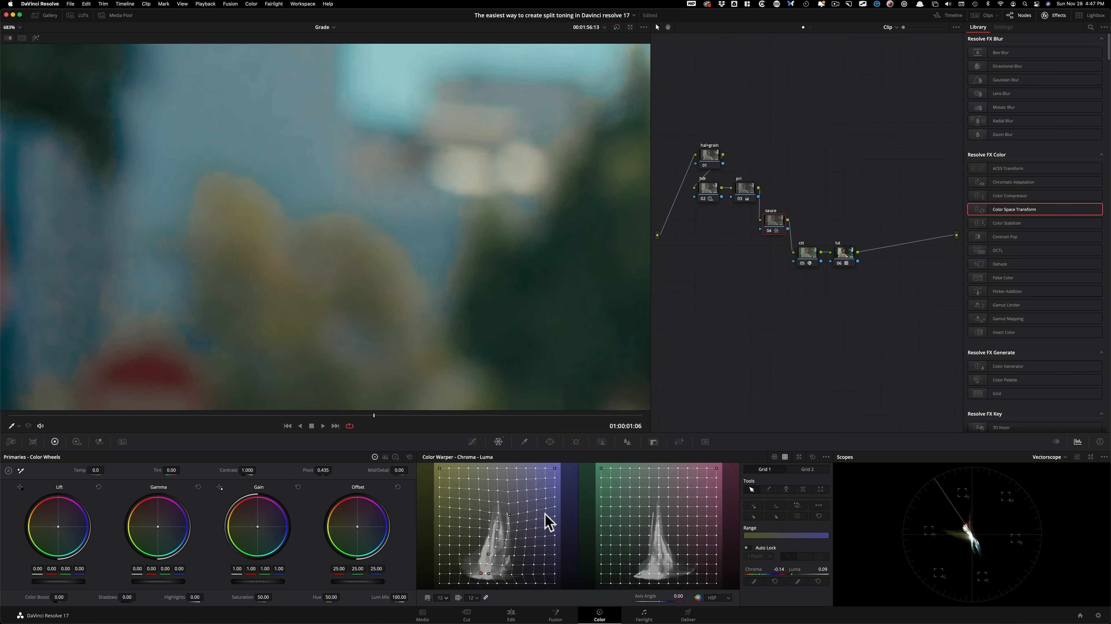
{"action": "left_click_drag", "start_coordinate": [509, 513], "coordinate": [510, 511]}
{"action": "key", "text": "super+z"}
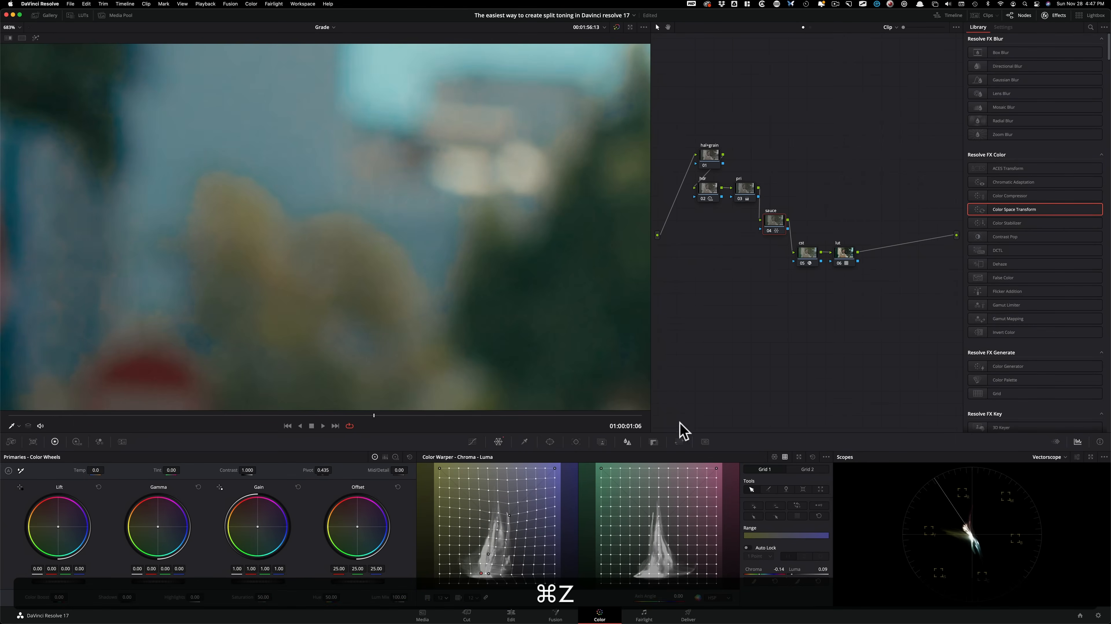
{"action": "left_click", "coordinate": [774, 457]}
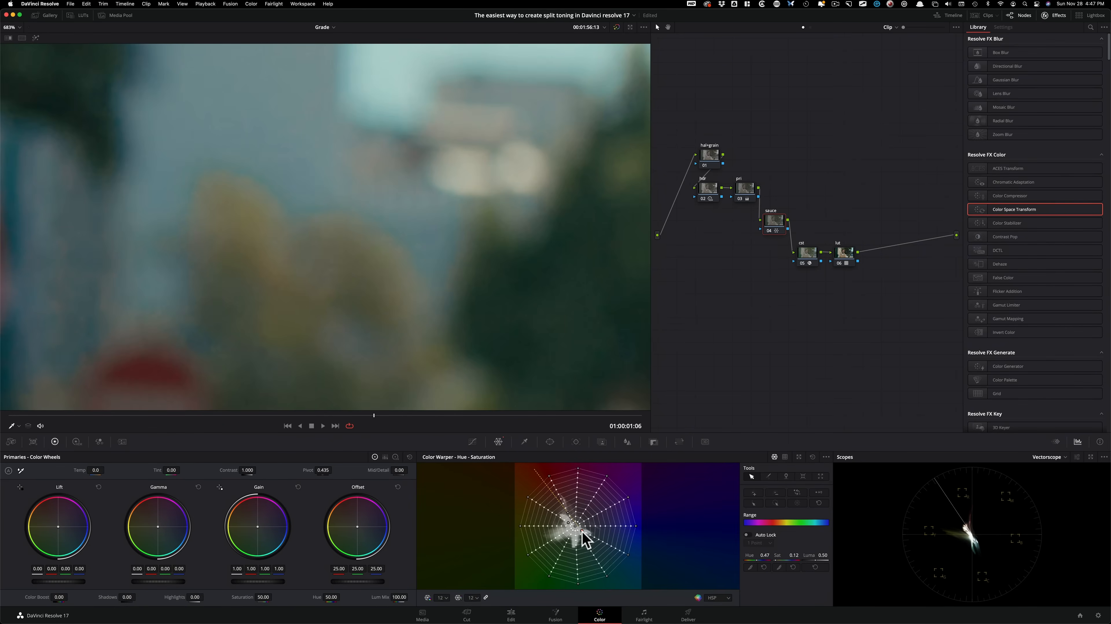
Warp the background's teal in the Hue - Saturation grid to hue 0.49 and sat 0.10, and compare the full frame without the sauce node
{"action": "key", "text": "shift+z"}
{"action": "key", "text": "super+d"}
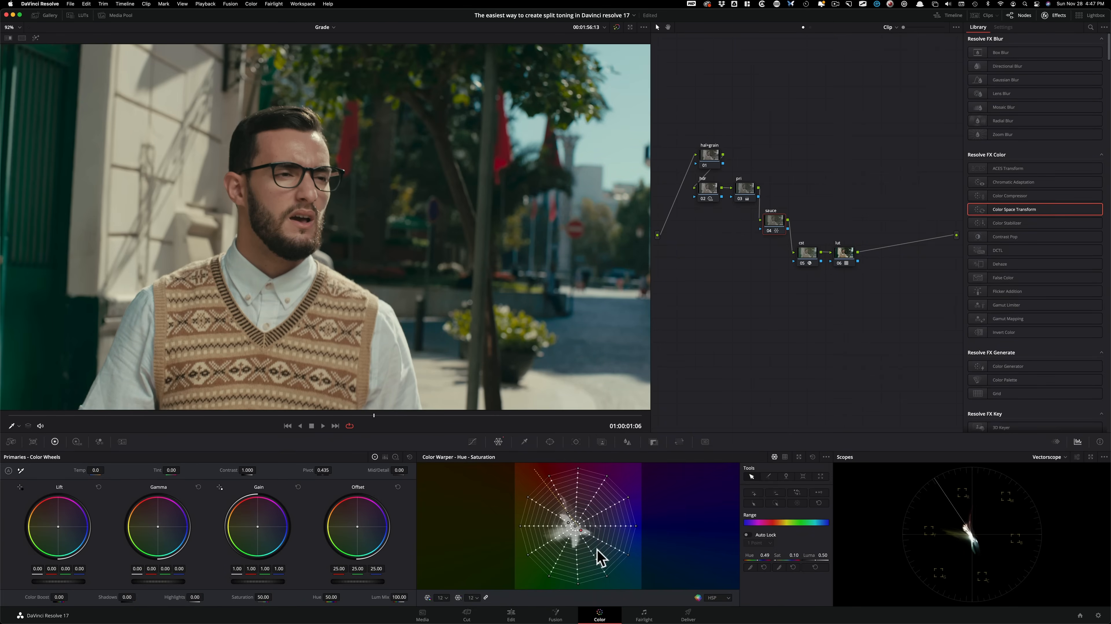
{"action": "key", "text": "super+d"}
{"action": "key", "text": "super+d"}
{"action": "key", "text": "super+d"}
{"action": "key", "text": "super+d"}
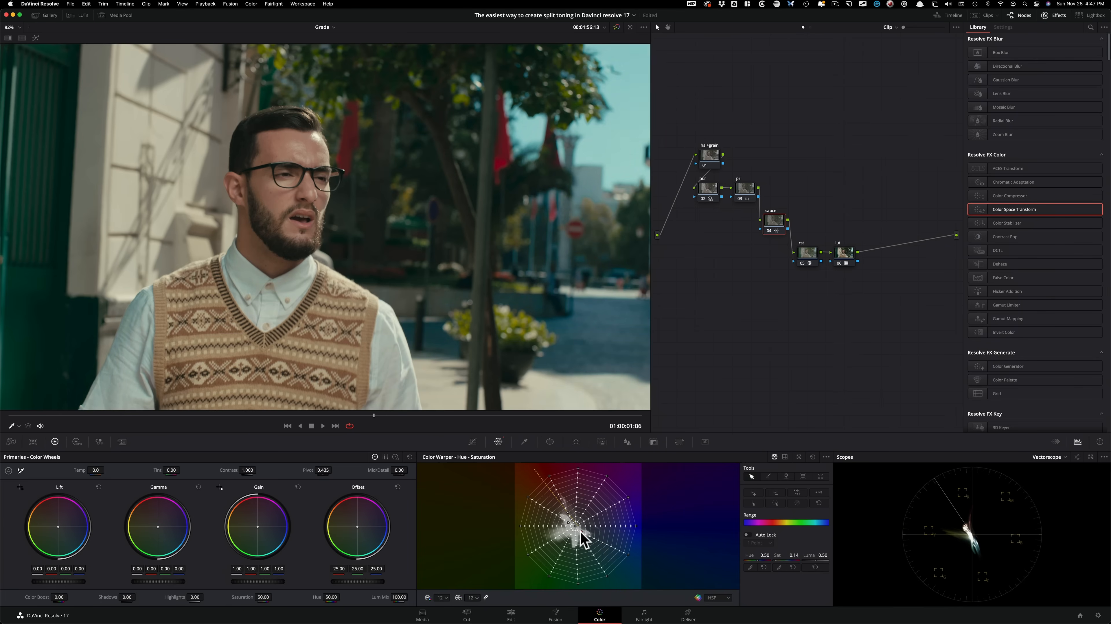
Shift the teal to hue 0.53 and sat 0.13, and compare the image with the sauce node off and on
{"action": "key", "text": "super+d"}
{"action": "key", "text": "super+d"}
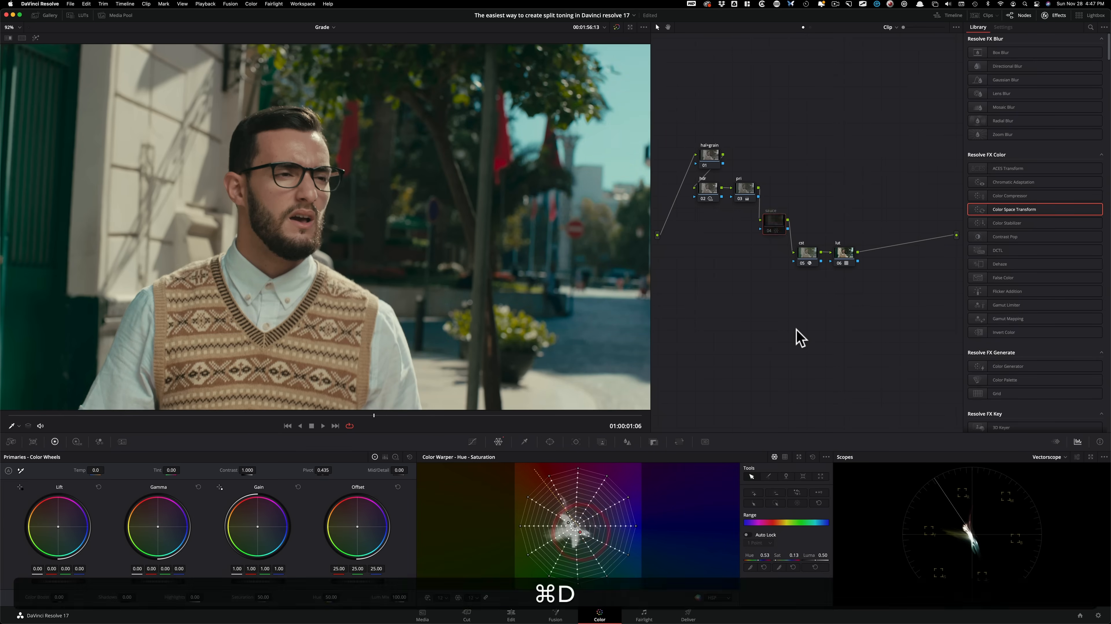
{"action": "key", "text": "super+d"}
{"action": "key", "text": "super+d"}
{"action": "key", "text": "super+d"}
{"action": "key", "text": "super+d"}
{"action": "key", "text": "super+d"}
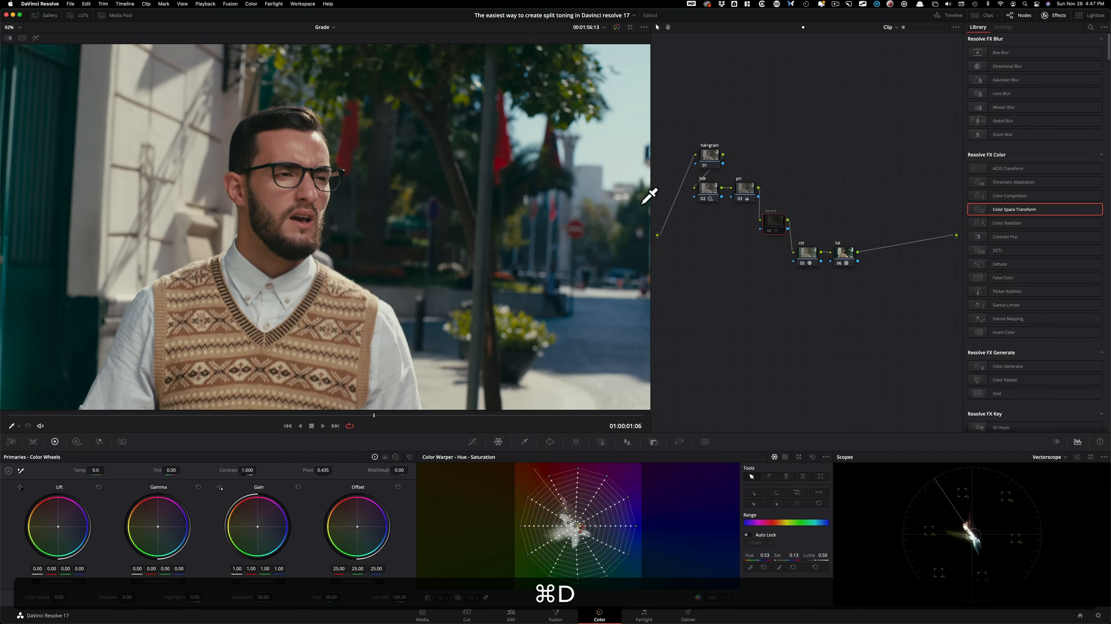
{"action": "key", "text": "super+d"}
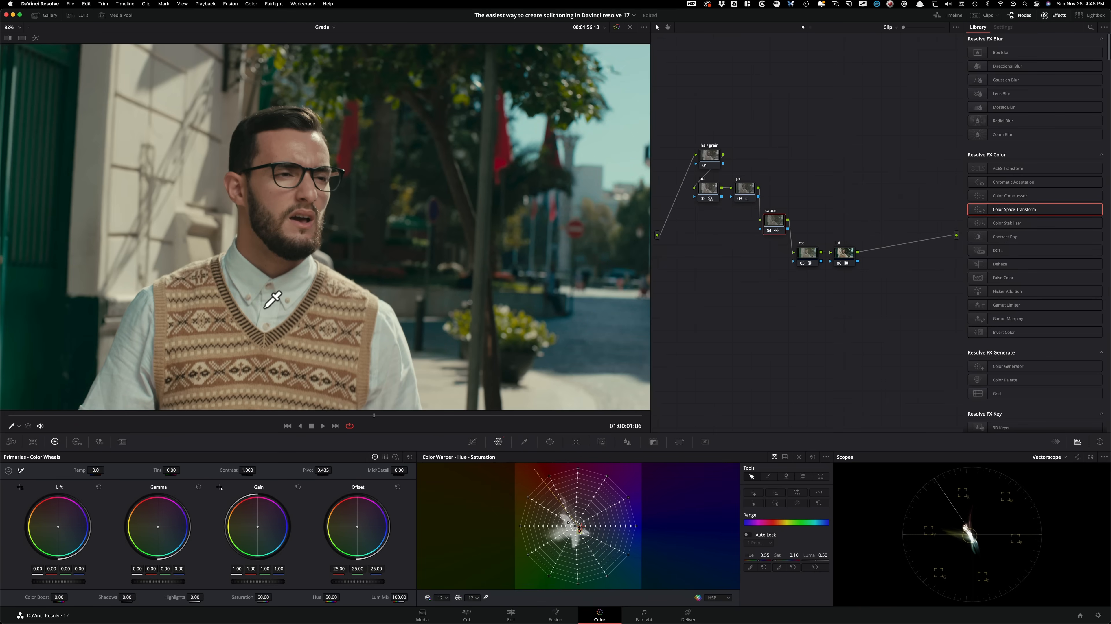
Fine-tune the teal to hue 0.55 and sat 0.10, and compare the image without and with the sauce node
{"action": "key", "text": "super+d"}
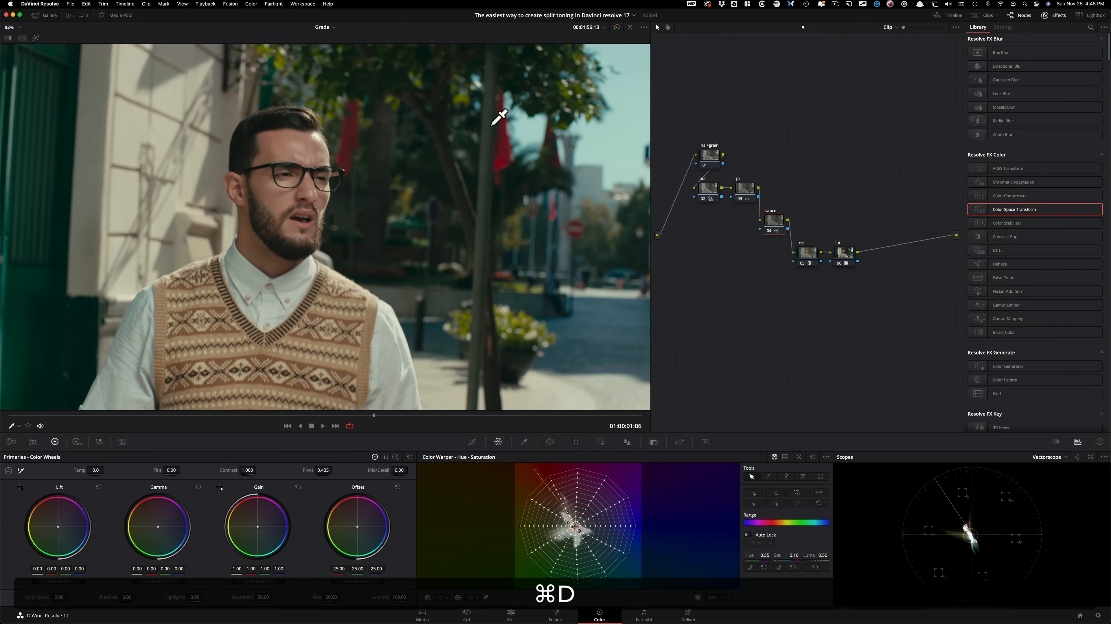
{"action": "key", "text": "super+d"}
{"action": "key", "text": "super+d"}
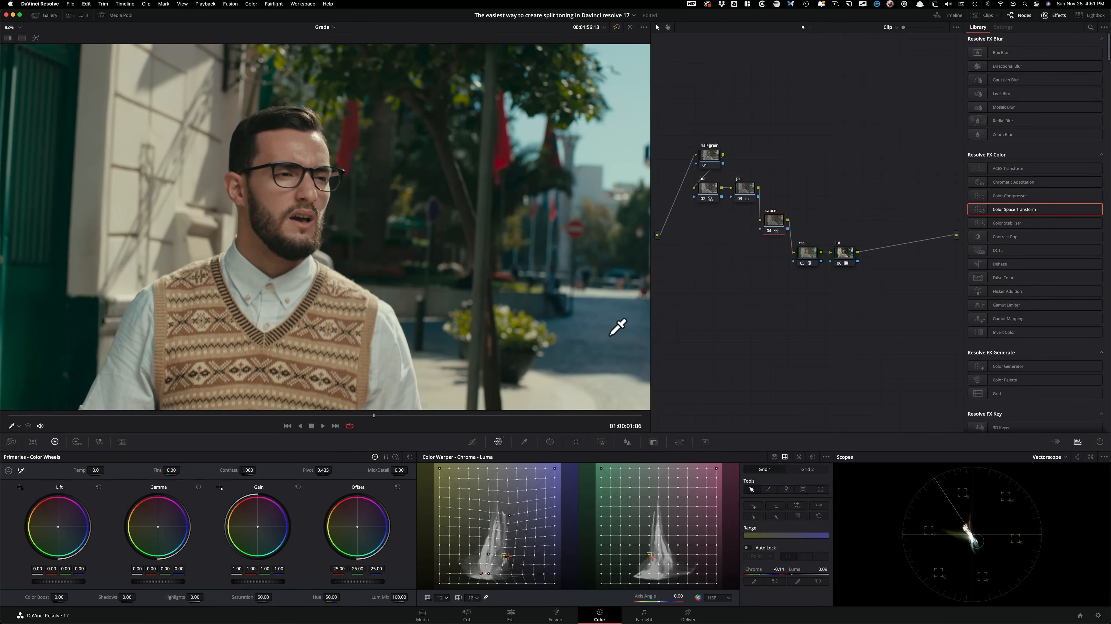
Warp the road's blue tones in the Chroma - Luma grid to chroma 0.02 and luma 0.18, comparing without and with the sauce node
{"action": "scroll", "coordinate": [610, 332], "scroll_direction": "up", "scroll_amount": 2}
{"action": "key", "text": "3"}
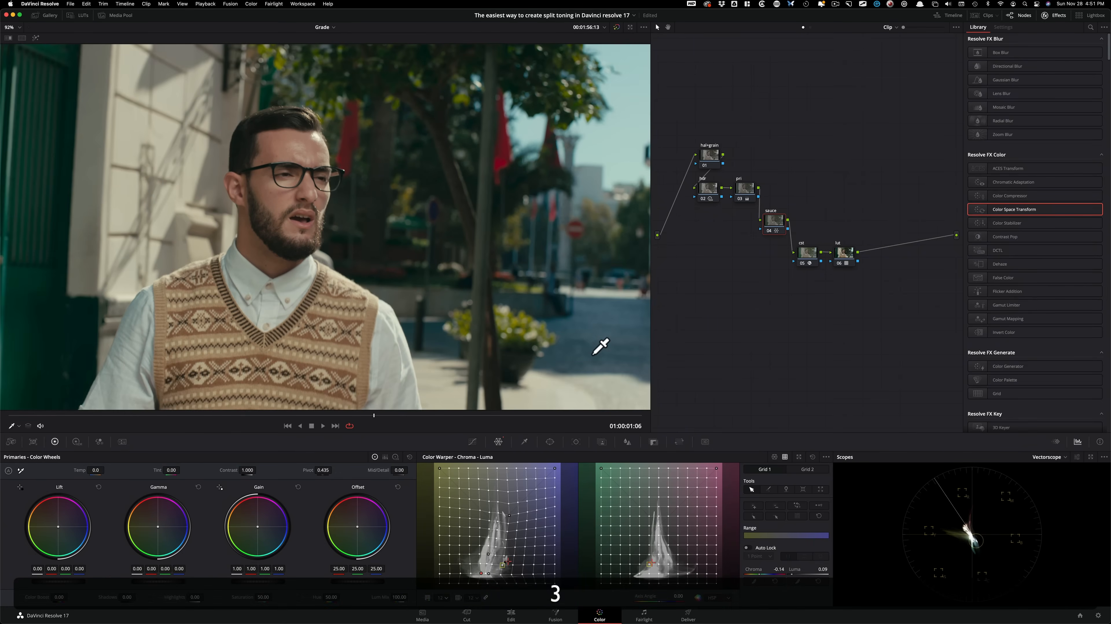
{"action": "key", "text": "3"}
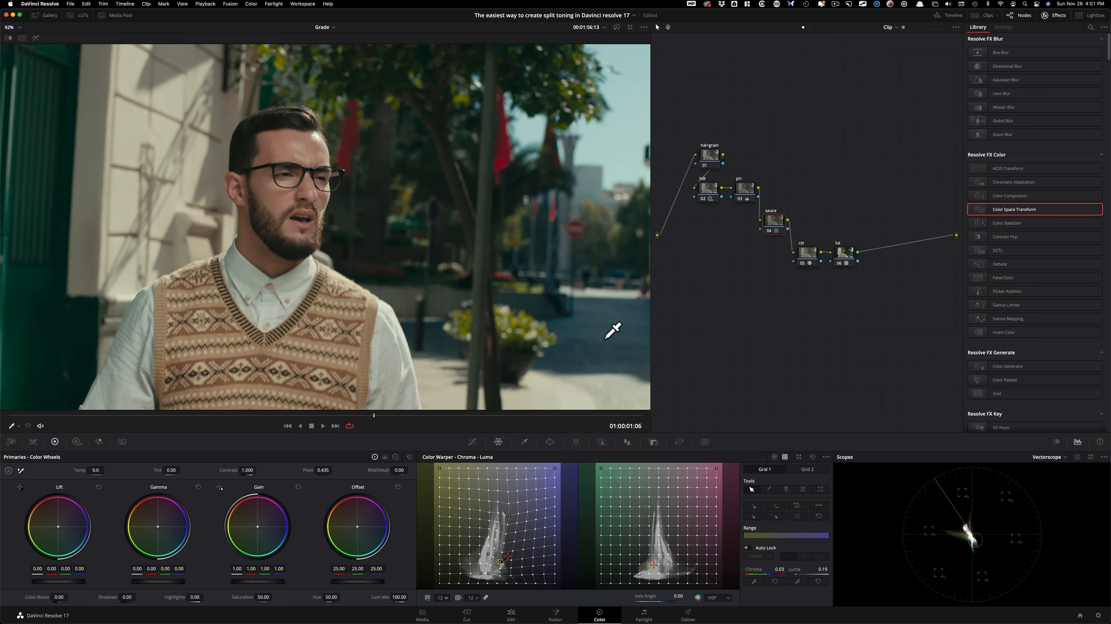
{"action": "key", "text": "super+d"}
{"action": "key", "text": "super+d"}
{"action": "key", "text": "super+d"}
{"action": "key", "text": "super+d"}
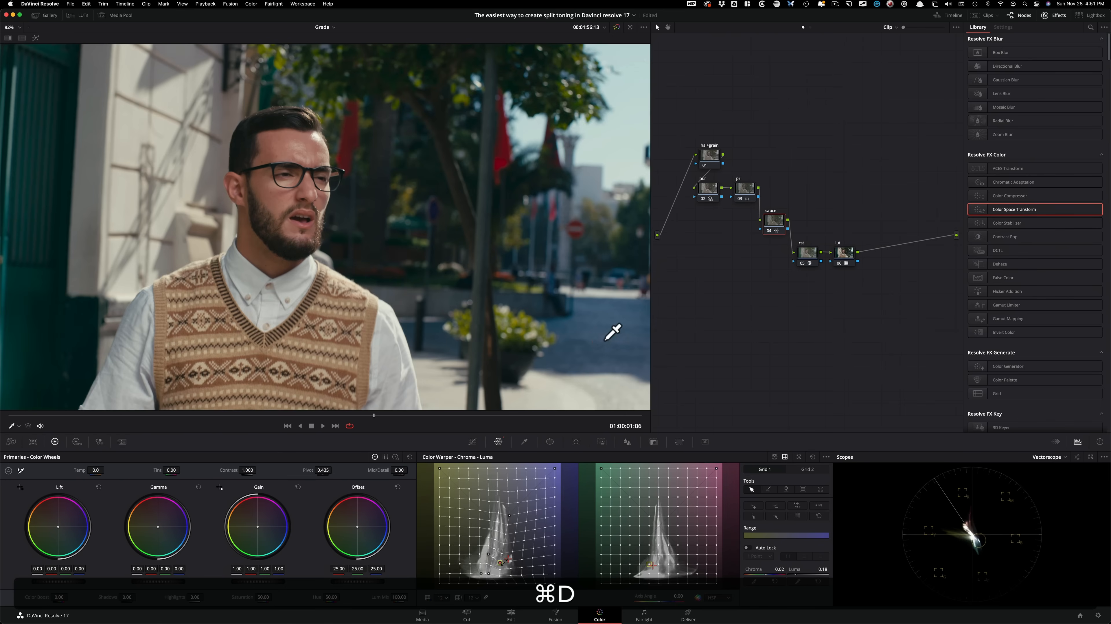
Compare the image with the sauce node off and on to judge the latest road warp
{"action": "key", "text": "super+d"}
{"action": "key", "text": "super+d"}
{"action": "key", "text": "super+d"}
{"action": "key", "text": "super+d"}
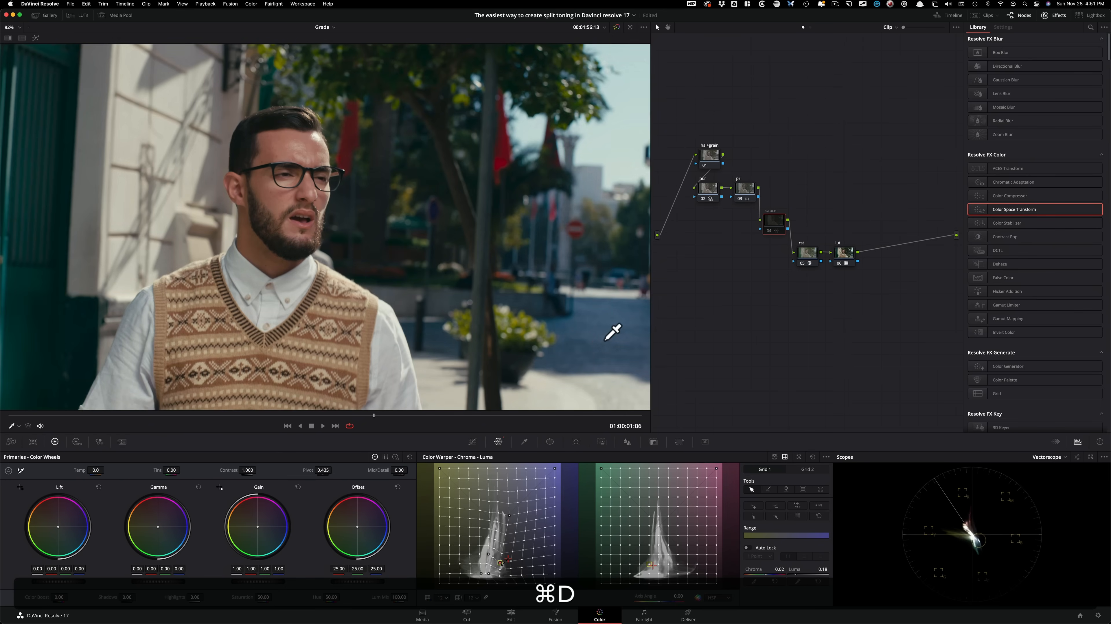
{"action": "key", "text": "super+d"}
{"action": "key", "text": "super+d"}
{"action": "key", "text": "super+d"}
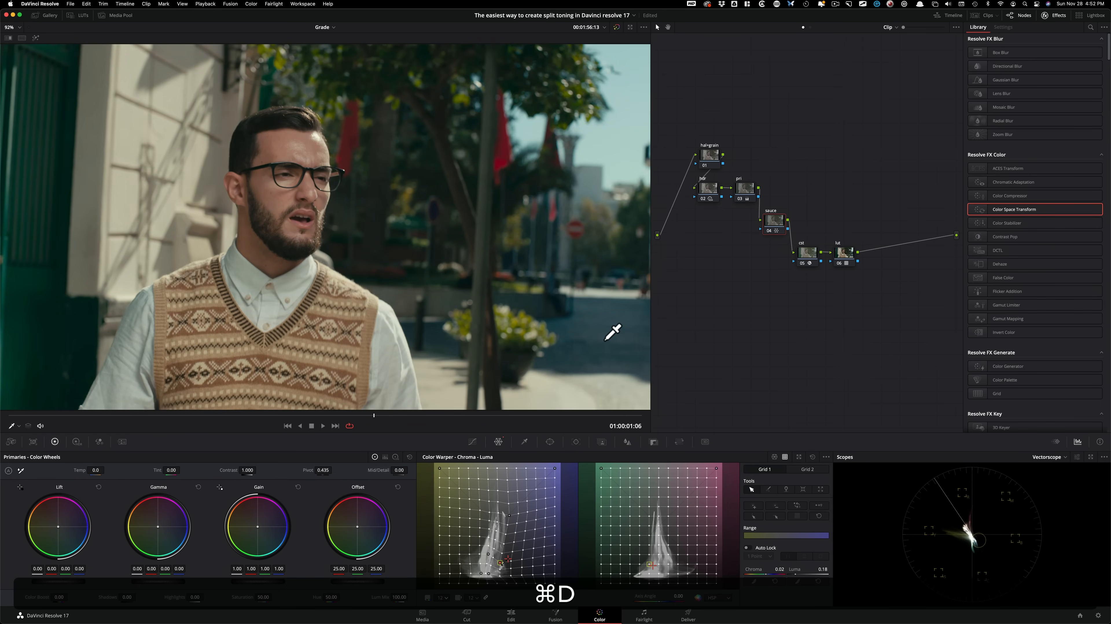
{"action": "key", "text": "super+d"}
{"action": "key", "text": "super+d"}
{"action": "key", "text": "super+d"}
Undo the latest road warps and rework its blue tones in the Chroma - Luma grid to chroma 0.02 and luma 0.21
{"action": "key", "text": "super+z"}
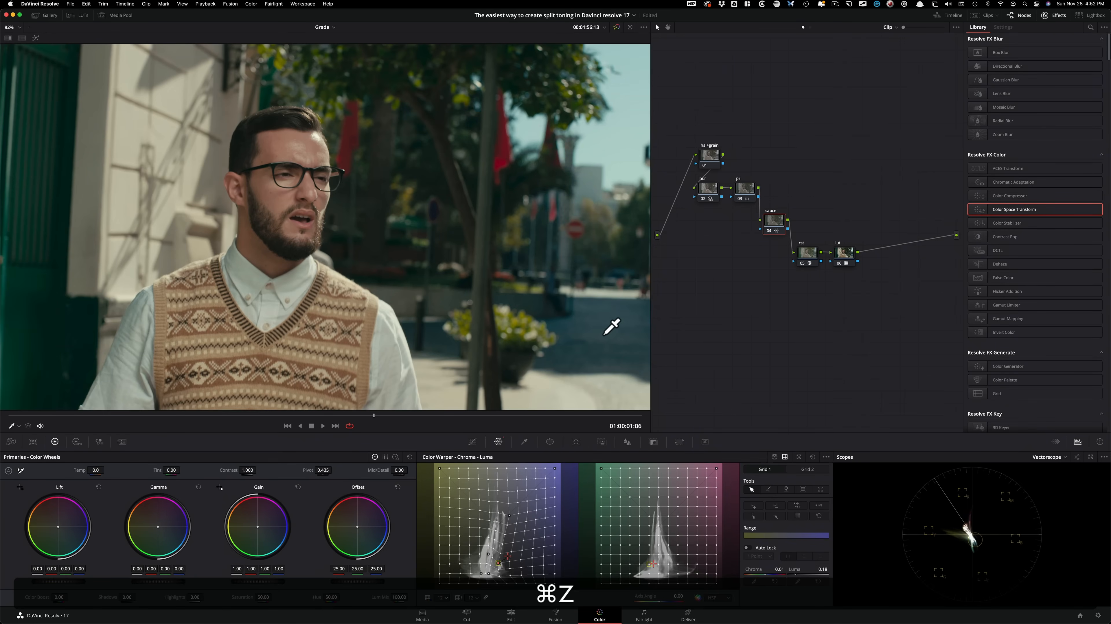
{"action": "key", "text": "super+z"}
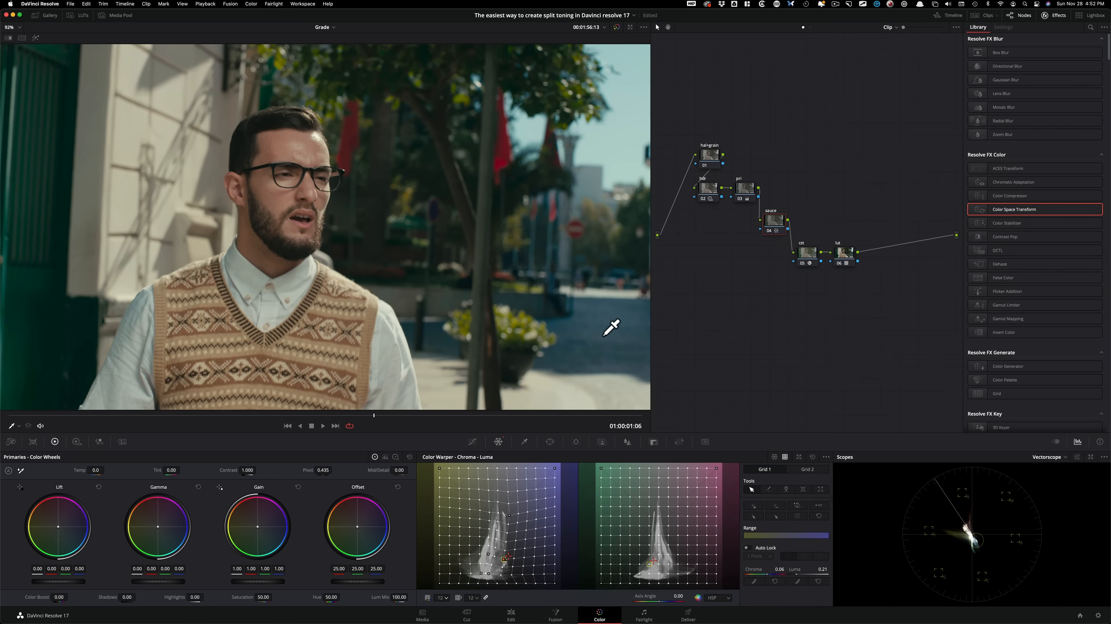
{"action": "key", "text": "super+z"}
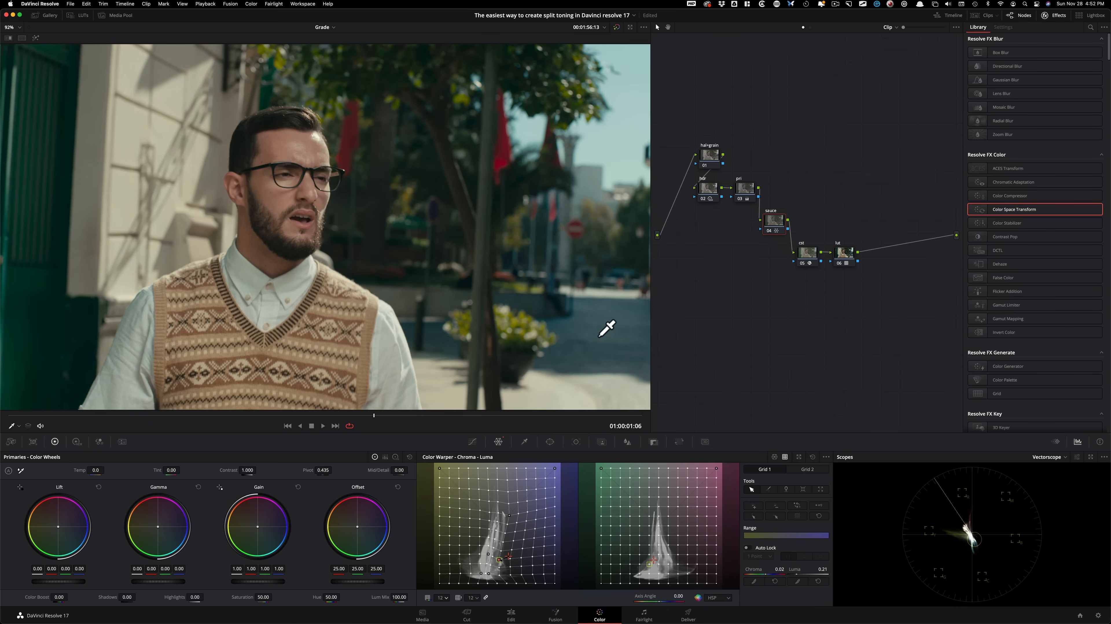
{"action": "key", "text": "super+d"}
{"action": "key", "text": "super+d"}
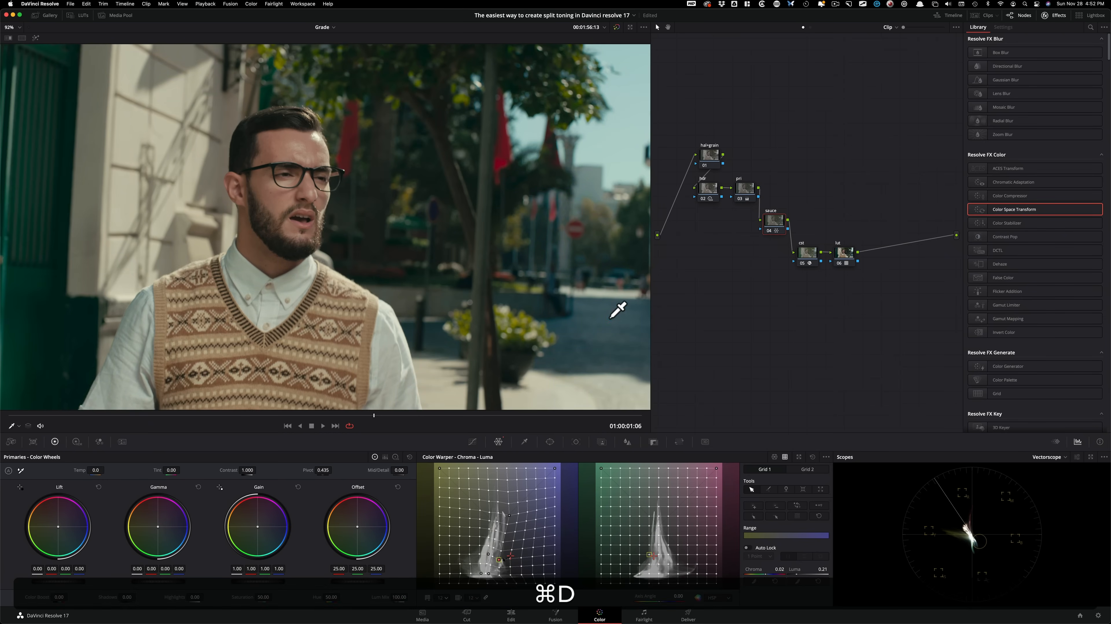
Compare the whole frame repeatedly without and with the sauce node
{"action": "key", "text": "super+i"}
{"action": "key", "text": "super+d"}
{"action": "key", "text": "super+d"}
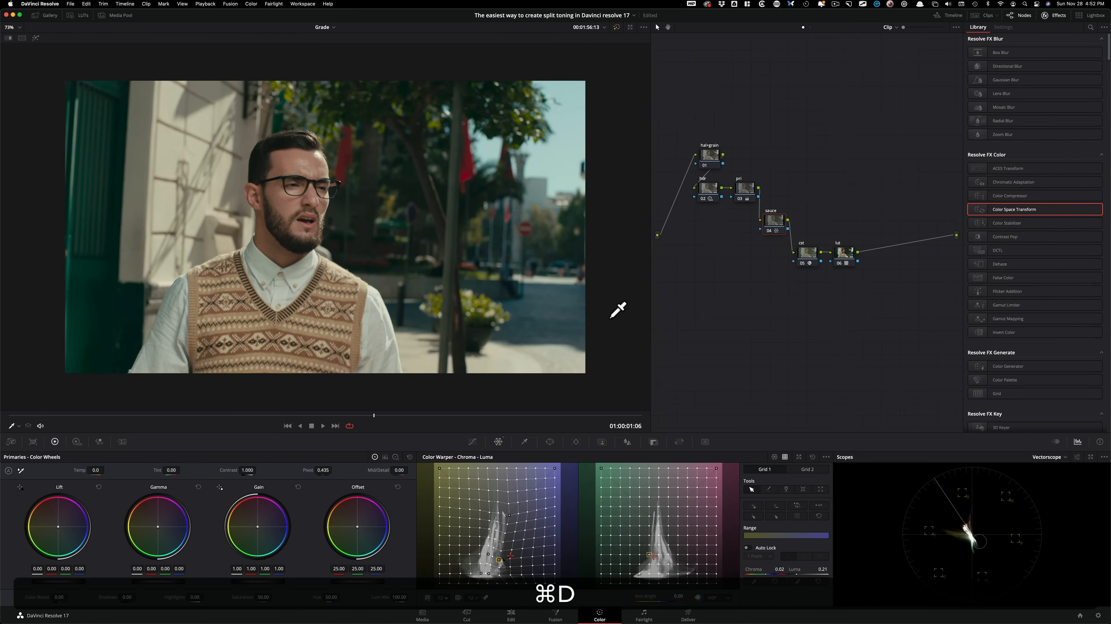
{"action": "key", "text": "super+d"}
{"action": "key", "text": "super+d"}
{"action": "key", "text": "super+d"}
{"action": "key", "text": "super+d"}
{"action": "key", "text": "super+d"}
{"action": "key", "text": "super+d"}
{"action": "key", "text": "super+d"}
{"action": "key", "text": "super+d"}
{"action": "key", "text": "super+d"}
{"action": "key", "text": "super+d"}
{"action": "key", "text": "super+d"}
{"action": "key", "text": "super+d"}
{"action": "key", "text": "super+d"}
{"action": "key", "text": "super+d"}
{"action": "key", "text": "super+d"}
{"action": "key", "text": "super+d"}
{"action": "key", "text": "super+d"}
{"action": "key", "text": "super+d"}
Warp the white shirt's tones in the Chroma - Luma grid to chroma -0.00 and luma 0.57, comparing without and with the sauce node
{"action": "scroll", "coordinate": [457, 213], "scroll_direction": "up", "scroll_amount": 2}
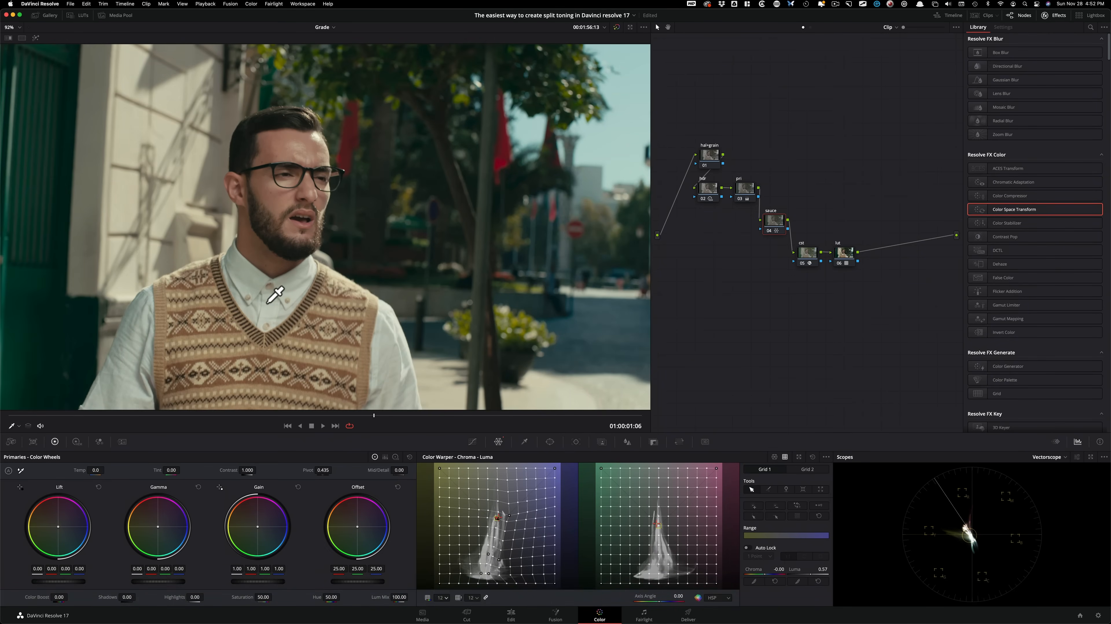
{"action": "key", "text": "super+d"}
{"action": "key", "text": "super+d"}
{"action": "key", "text": "super+d"}
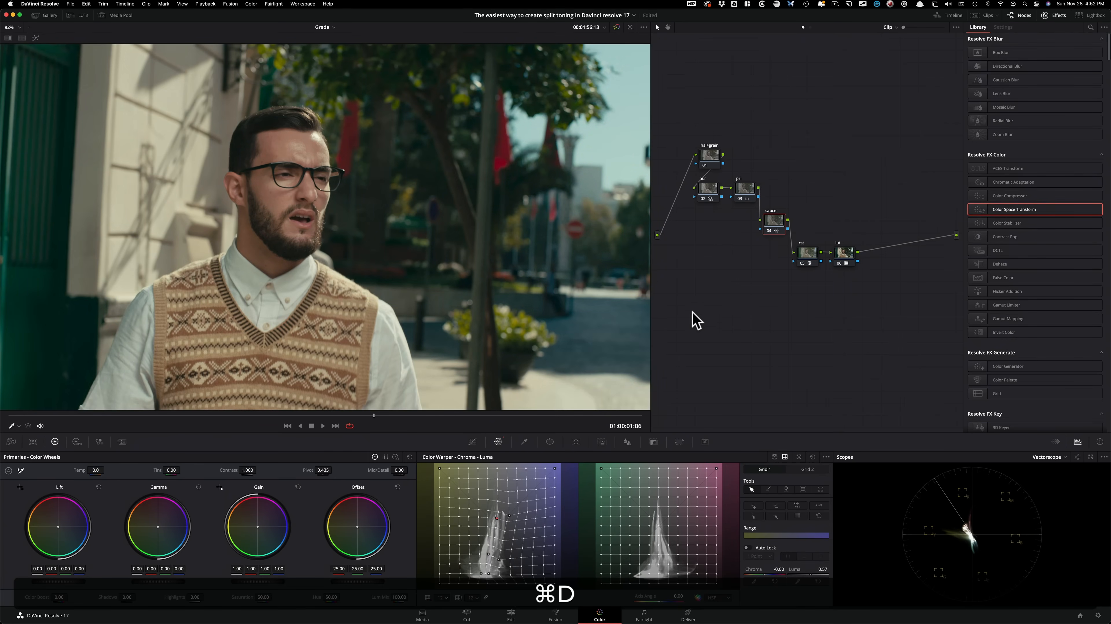
{"action": "key", "text": "super+d"}
{"action": "key", "text": "super+d"}
{"action": "key", "text": "super+d"}
{"action": "key", "text": "super+d"}
{"action": "key", "text": "super+d"}
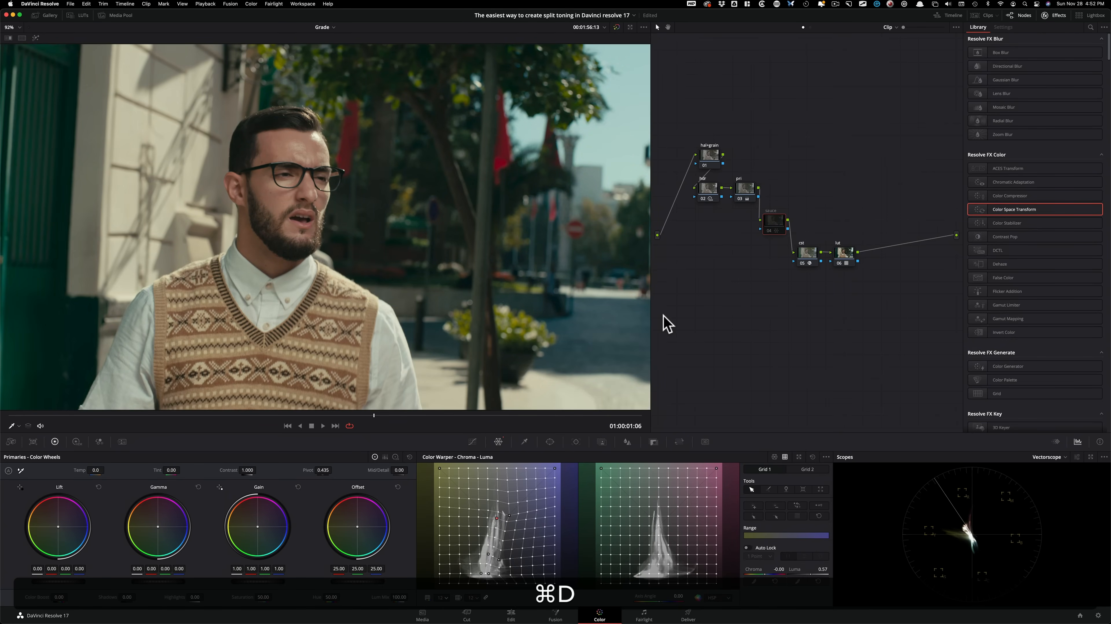
Bring up the Hue - Saturation grid and compare the image with the sauce node off and on
{"action": "left_click", "coordinate": [774, 457]}
{"action": "key", "text": "super+d"}
{"action": "key", "text": "super+d"}
{"action": "key", "text": "super+d"}
{"action": "key", "text": "super+d"}
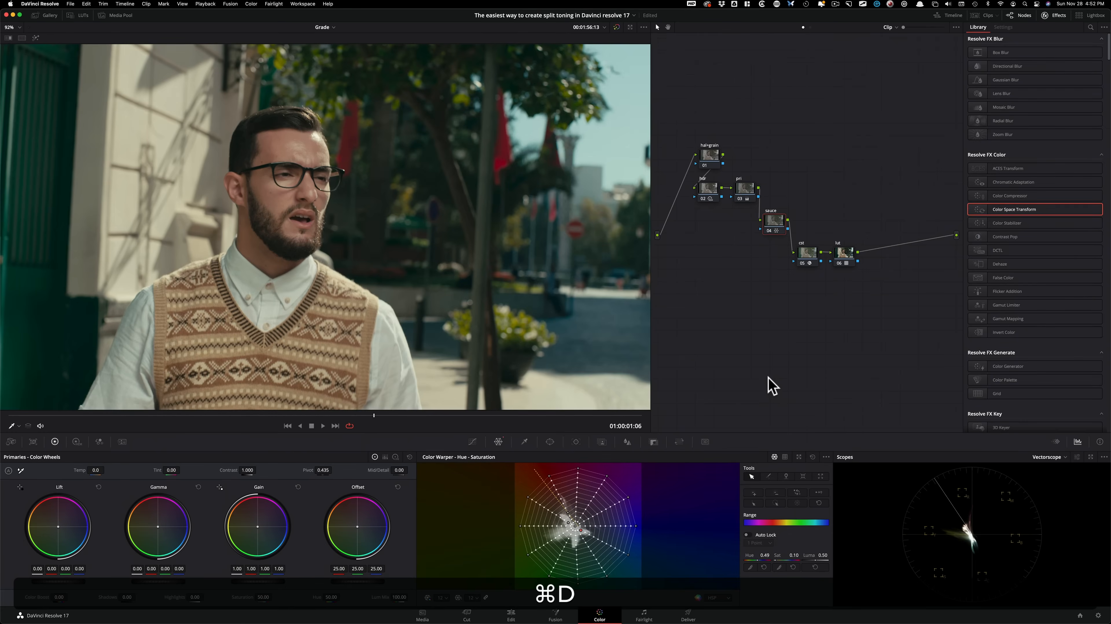
{"action": "key", "text": "super+d"}
{"action": "key", "text": "super+d"}
{"action": "key", "text": "super+d"}
{"action": "key", "text": "super+d"}
{"action": "key", "text": "super+d"}
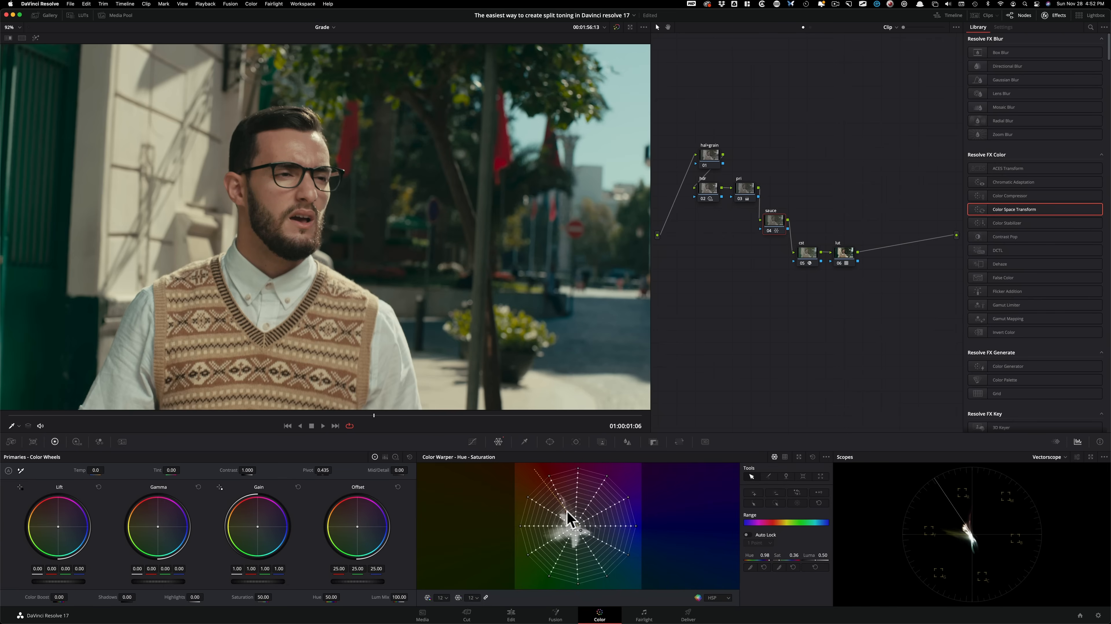
Check the skin-tone point at hue 0.98 and sat 0.36, comparing the full frame without and with the sauce node
{"action": "key", "text": "super+d"}
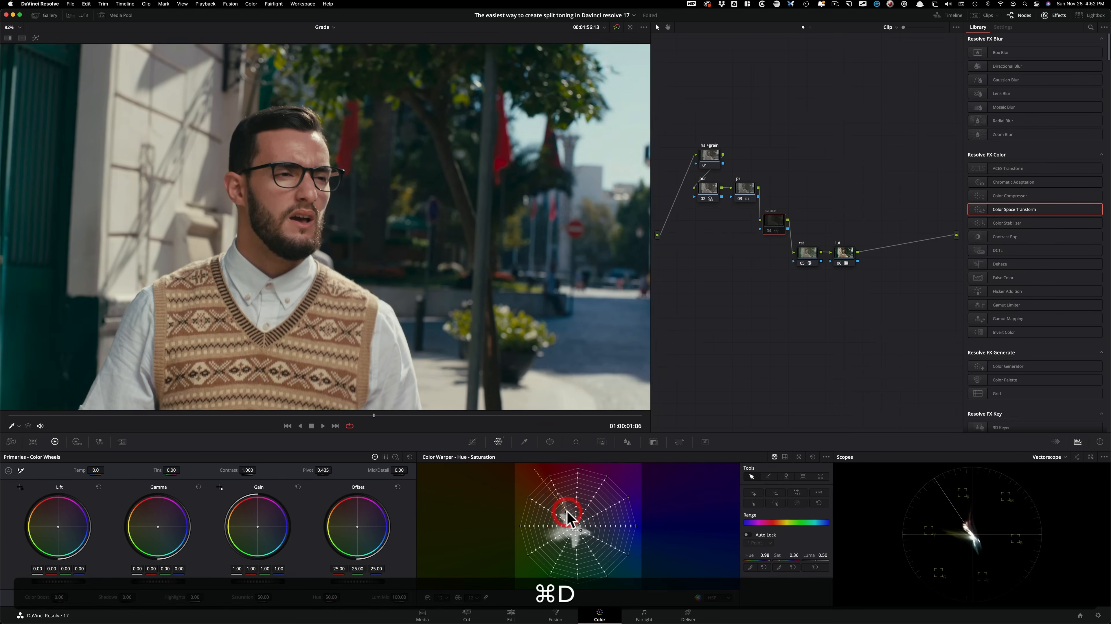
{"action": "key", "text": "super+i"}
{"action": "key", "text": "super+d"}
{"action": "key", "text": "super+d"}
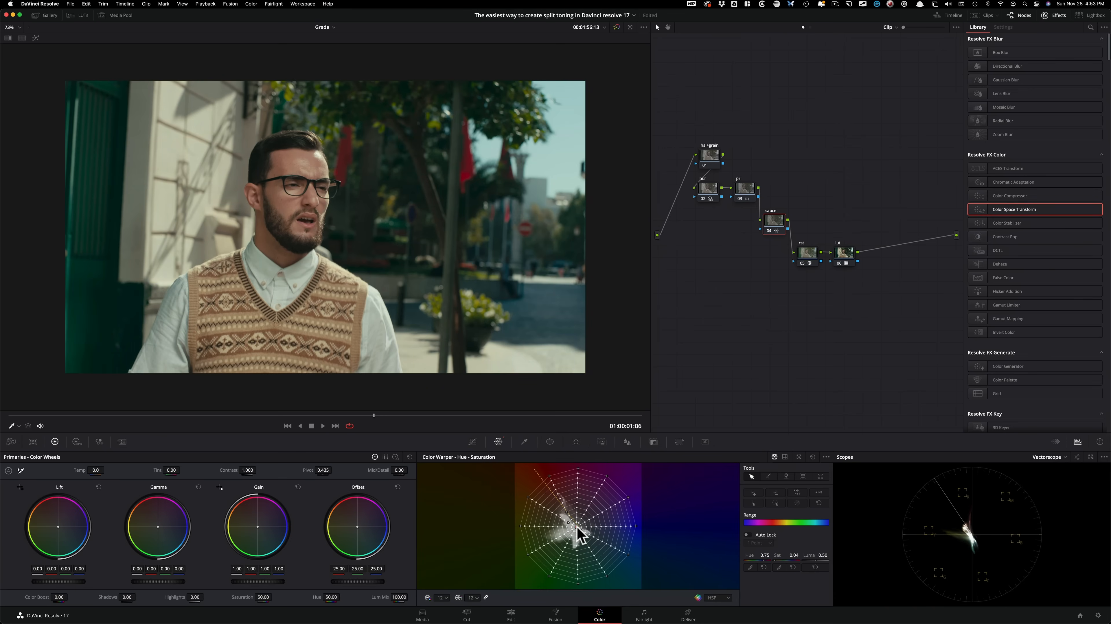
Warp the near-neutral tones in the Hue - Saturation grid to hue 0.75 and sat 0.04, comparing with the sauce node off and on
{"action": "key", "text": "super+3"}
{"action": "key", "text": "super+d"}
{"action": "key", "text": "super+d"}
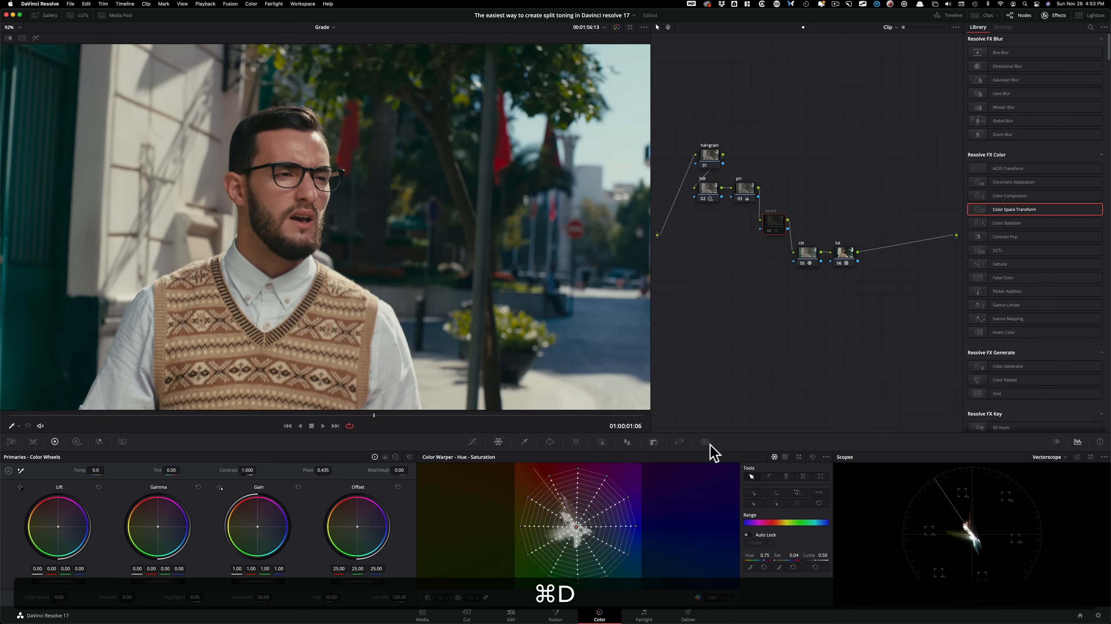
{"action": "key", "text": "super+d"}
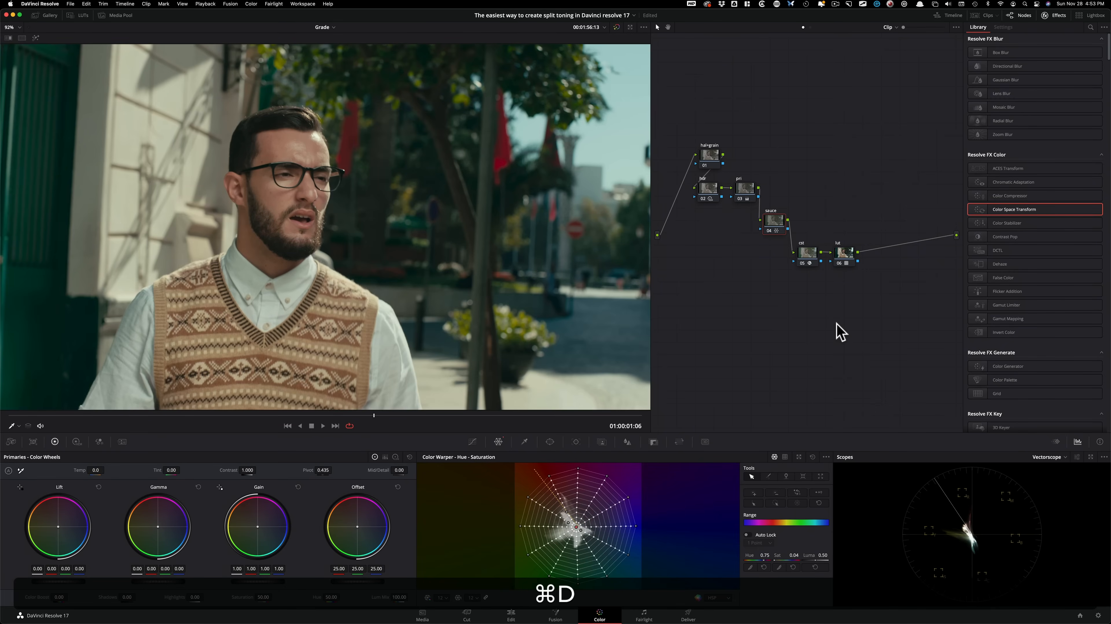
{"action": "key", "text": "super+d"}
{"action": "key", "text": "super+d"}
{"action": "key", "text": "super+d"}
{"action": "key", "text": "super+d"}
{"action": "key", "text": "super+d"}
{"action": "key", "text": "super+d"}
{"action": "key", "text": "super+d"}
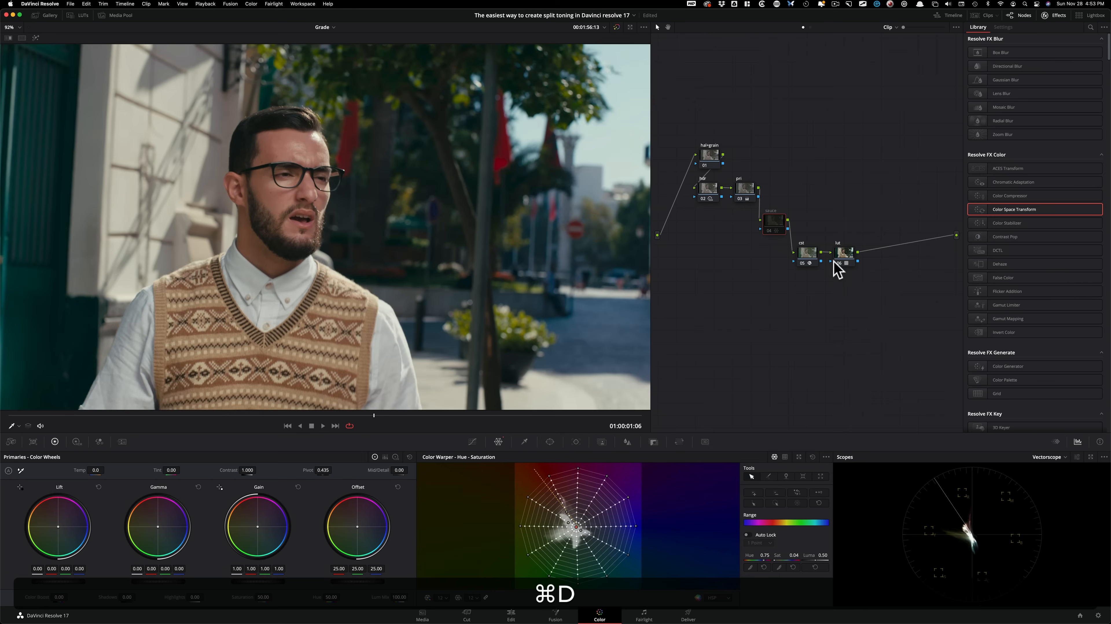
Review the pri node's primary corrections, and return to the sauce node to check its effect
{"action": "left_click", "coordinate": [845, 150]}
{"action": "left_click", "coordinate": [745, 188]}
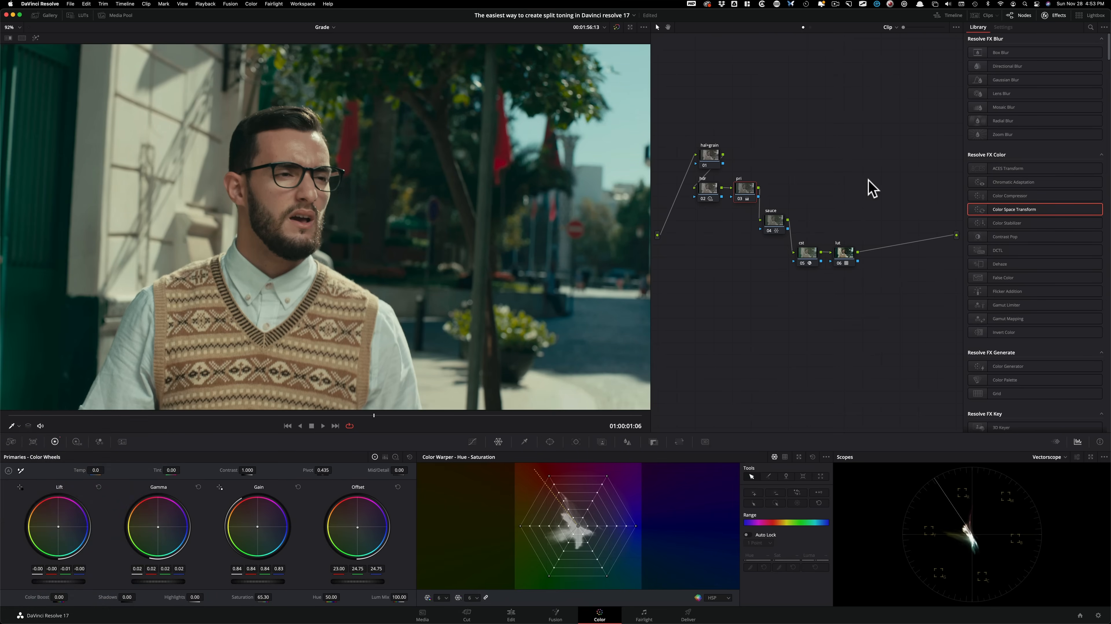
{"action": "left_click", "coordinate": [774, 221]}
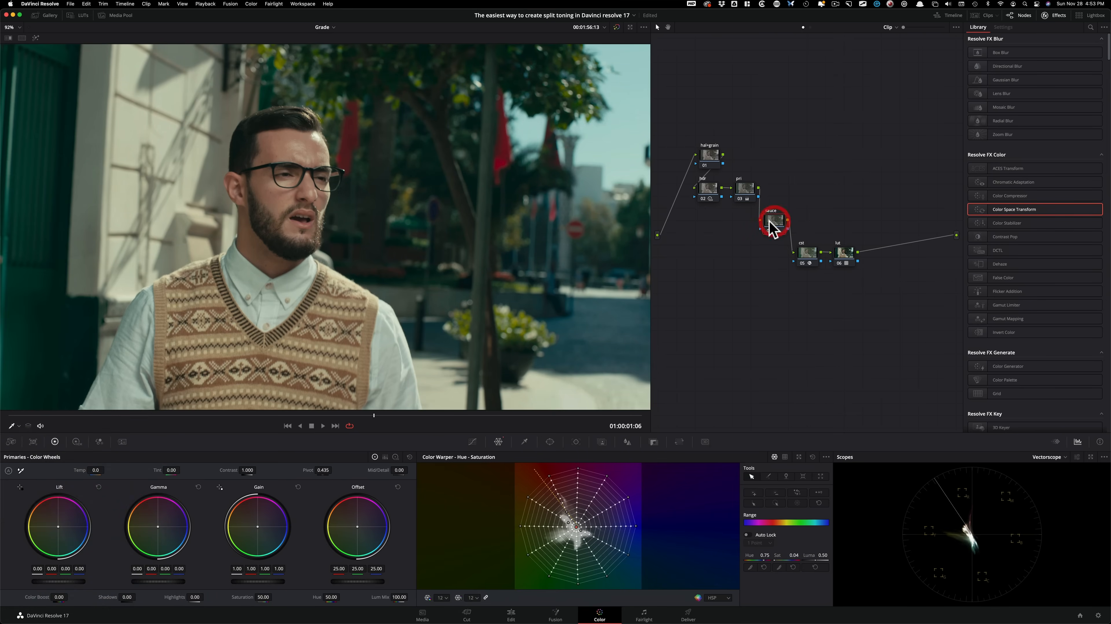
{"action": "key", "text": "super+d"}
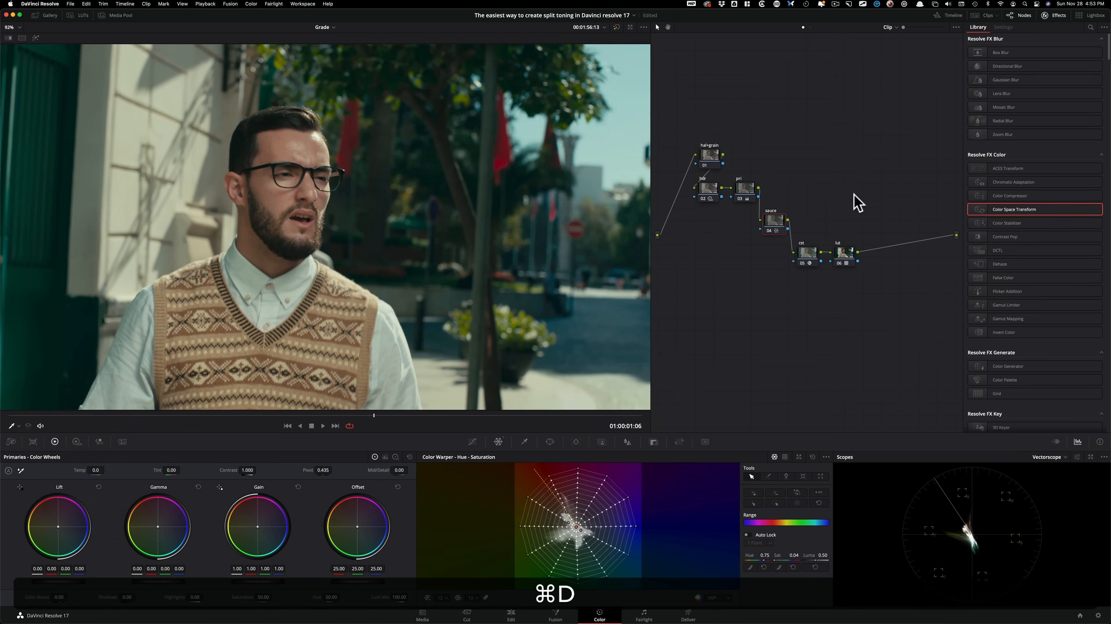
Enlarge the viewer with the Effects library hidden, compare the image without and with the sauce node, and restore the normal viewer size
{"action": "key", "text": "shift+f"}
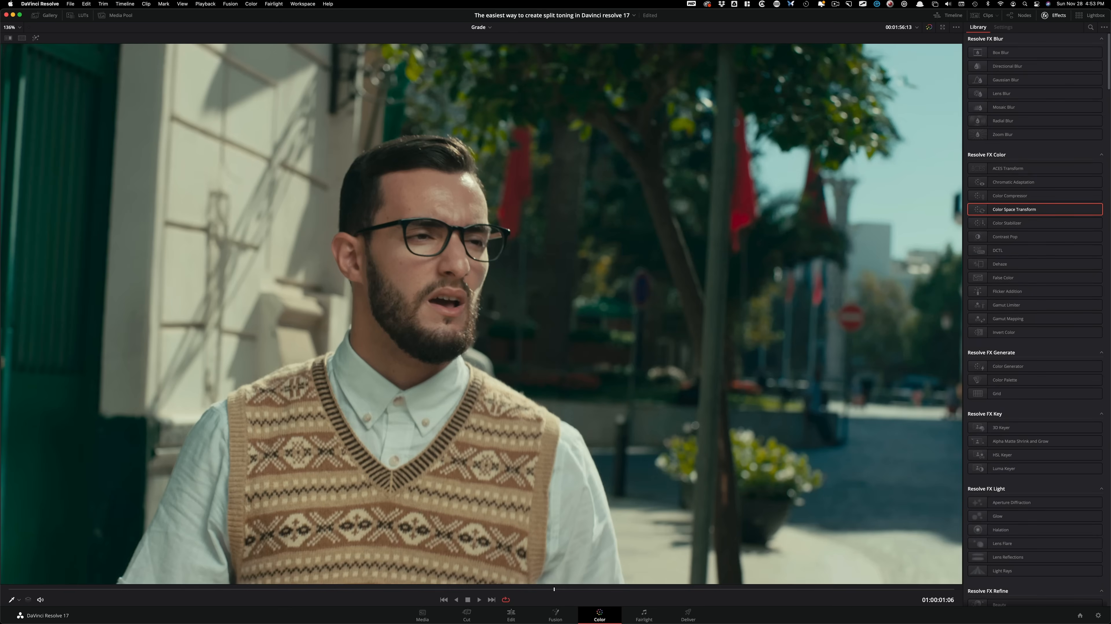
{"action": "left_click", "coordinate": [1058, 18]}
{"action": "key", "text": "super+d"}
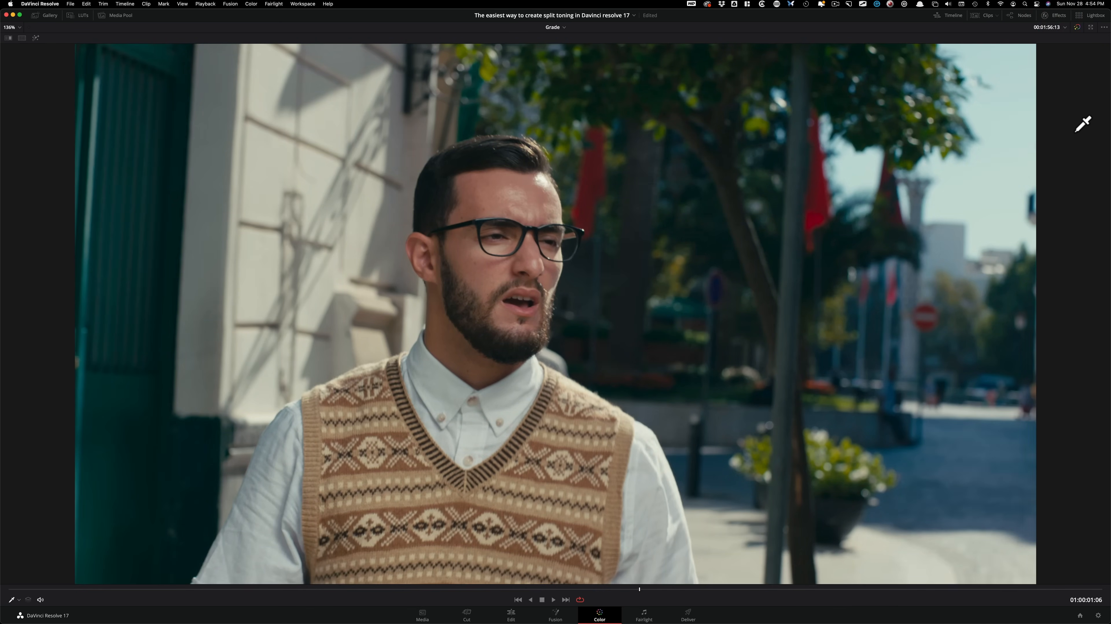
{"action": "key", "text": "super+d"}
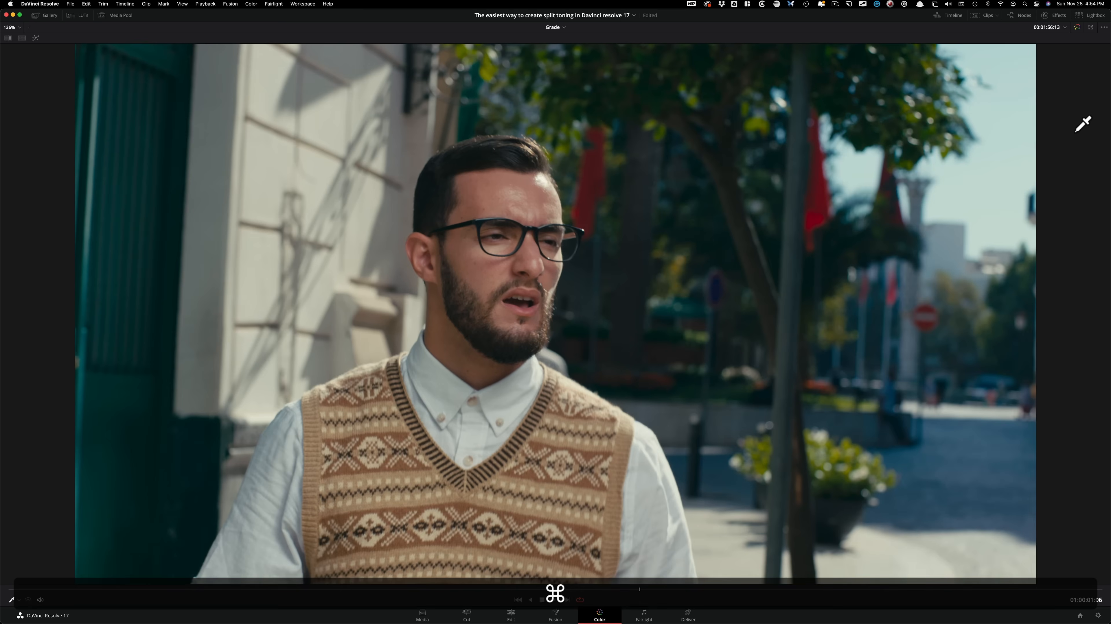
{"action": "key", "text": "super+d"}
{"action": "key", "text": "super+d"}
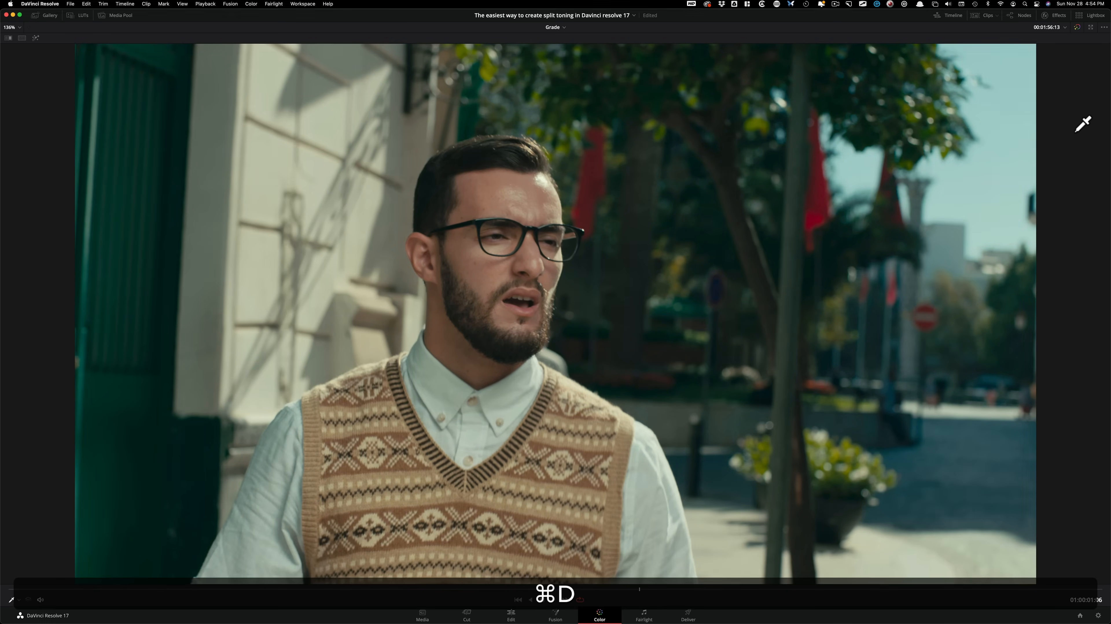
{"action": "key", "text": "super+d"}
{"action": "key", "text": "super+d"}
{"action": "key", "text": "super+d"}
{"action": "key", "text": "super+d"}
{"action": "key", "text": "super+d"}
{"action": "key", "text": "super+d"}
{"action": "key", "text": "super+d"}
{"action": "key", "text": "super+d"}
{"action": "key", "text": "super+d"}
{"action": "key", "text": "super+d"}
{"action": "key", "text": "super+d"}
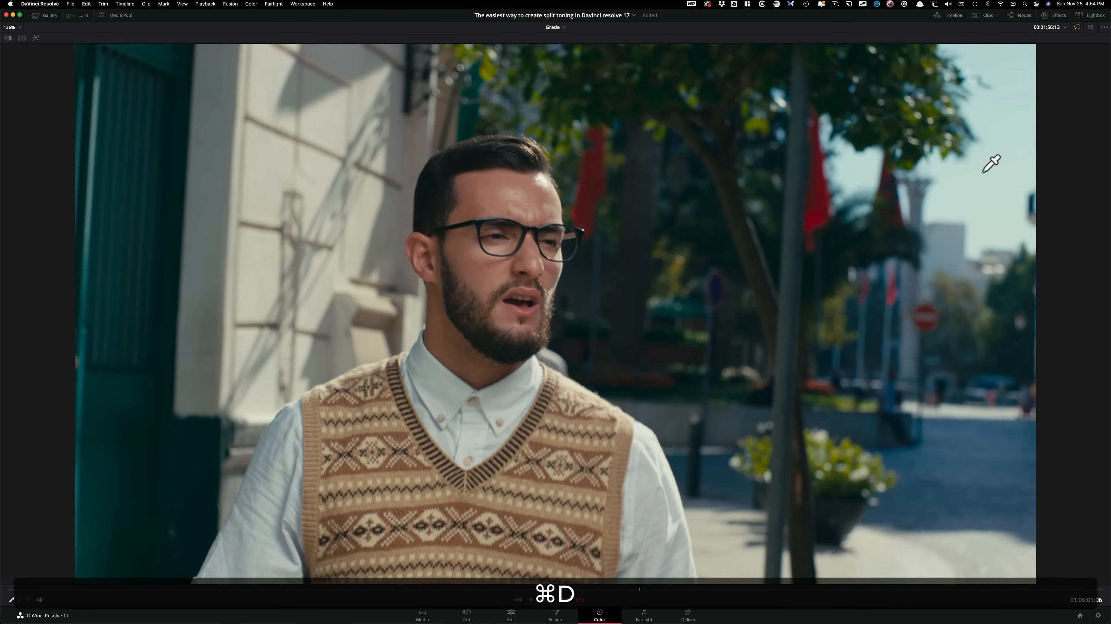
{"action": "key", "text": "super+d"}
{"action": "key", "text": "super+d"}
{"action": "key", "text": "super+d"}
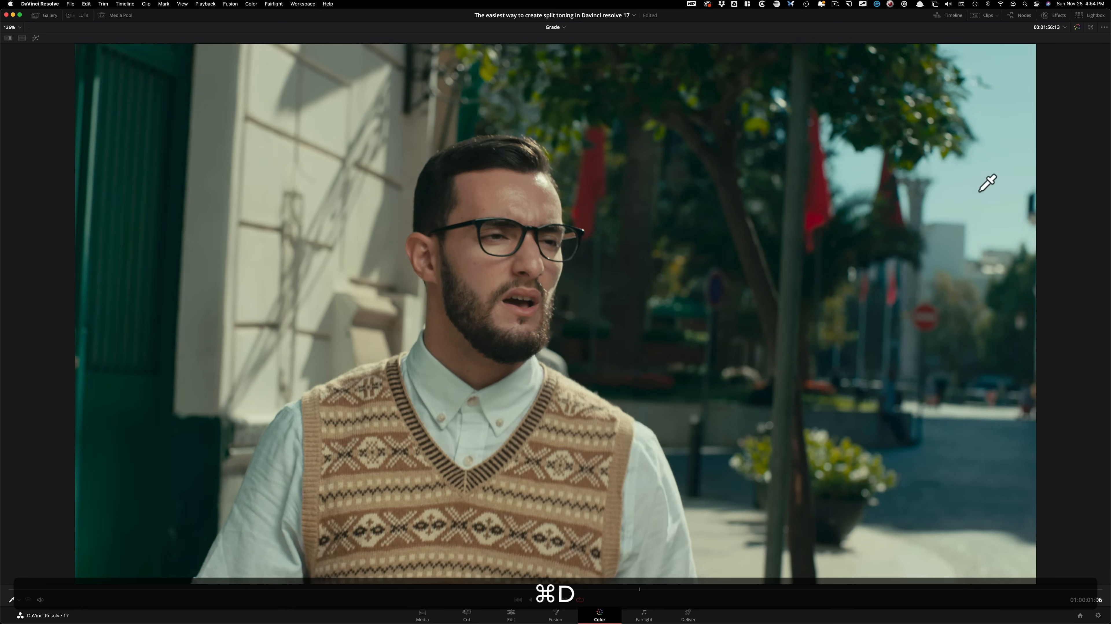
{"action": "key", "text": "super+d"}
{"action": "key", "text": "super+d"}
{"action": "key", "text": "shift+f"}
{"action": "key", "text": "super+shift+d"}
{"action": "key", "text": "super+d"}
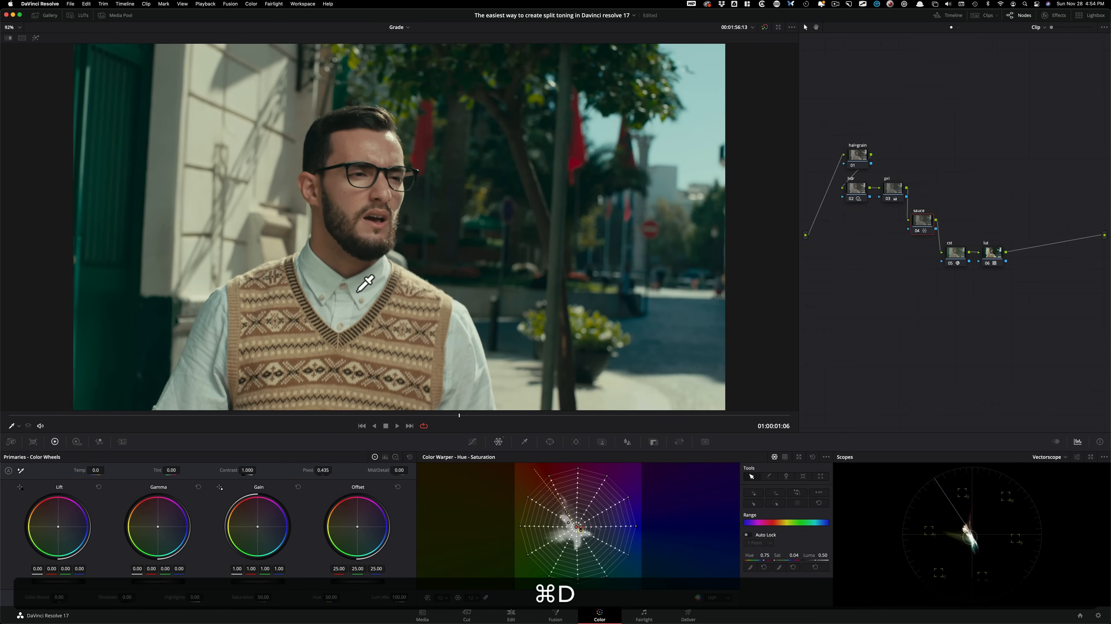
Warp the sky's tones in the Chroma - Luma grid to chroma 0.05 and luma 0.61, and compare with the sauce node off and on
{"action": "left_click", "coordinate": [784, 458]}
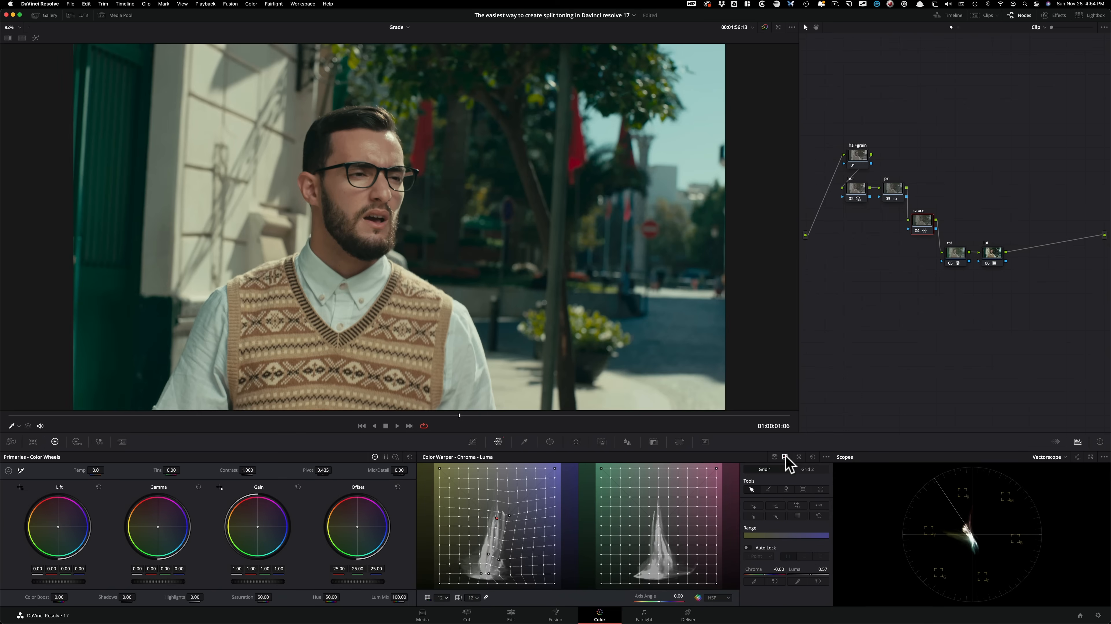
{"action": "mouse_move", "coordinate": [704, 114]}
{"action": "left_mouse_down"}
{"action": "mouse_move", "coordinate": [713, 125]}
{"action": "mouse_move", "coordinate": [707, 112]}
{"action": "left_mouse_up"}
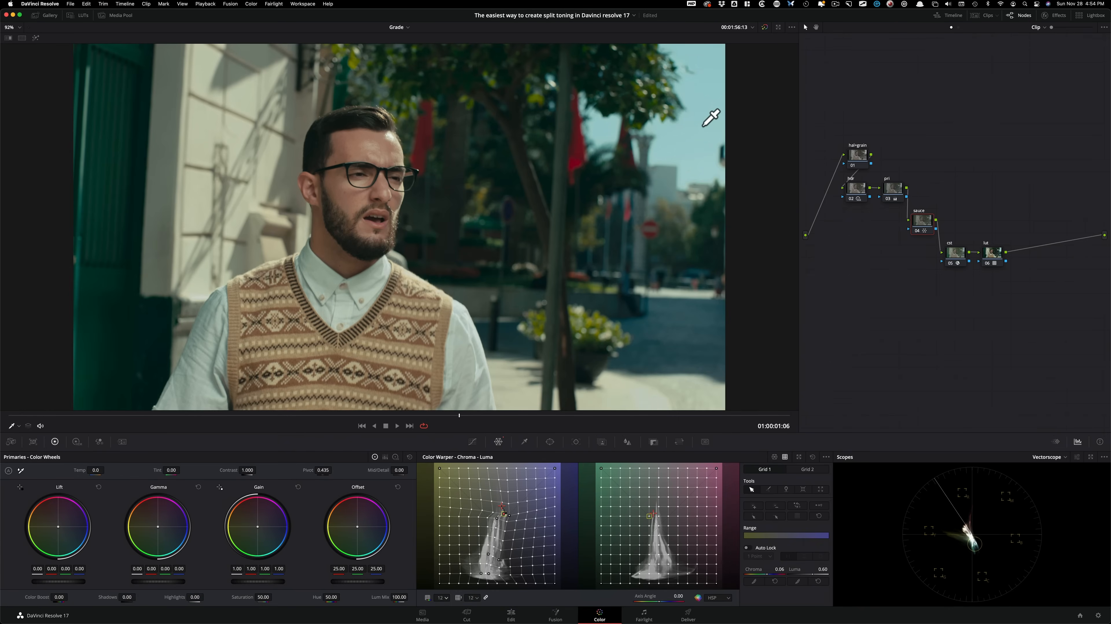
{"action": "left_click_drag", "start_coordinate": [708, 114], "coordinate": [702, 121]}
{"action": "key", "text": "super+d"}
{"action": "key", "text": "super+d"}
{"action": "key", "text": "super+d"}
{"action": "key", "text": "super+d"}
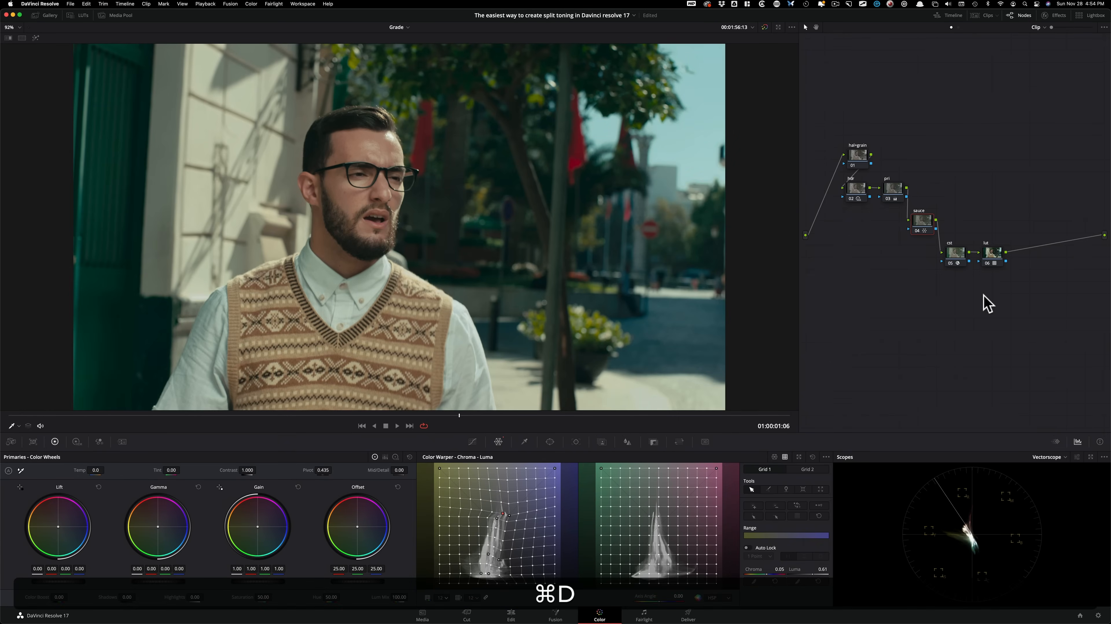
Examine the wall, vest, shirt and background repeatedly without and with the sauce node
{"action": "key", "text": "super+d"}
{"action": "key", "text": "super+d"}
{"action": "key", "text": "super+d"}
{"action": "key", "text": "super+d"}
{"action": "key", "text": "super+d"}
{"action": "key", "text": "super+d"}
{"action": "key", "text": "super+d"}
{"action": "key", "text": "super+d"}
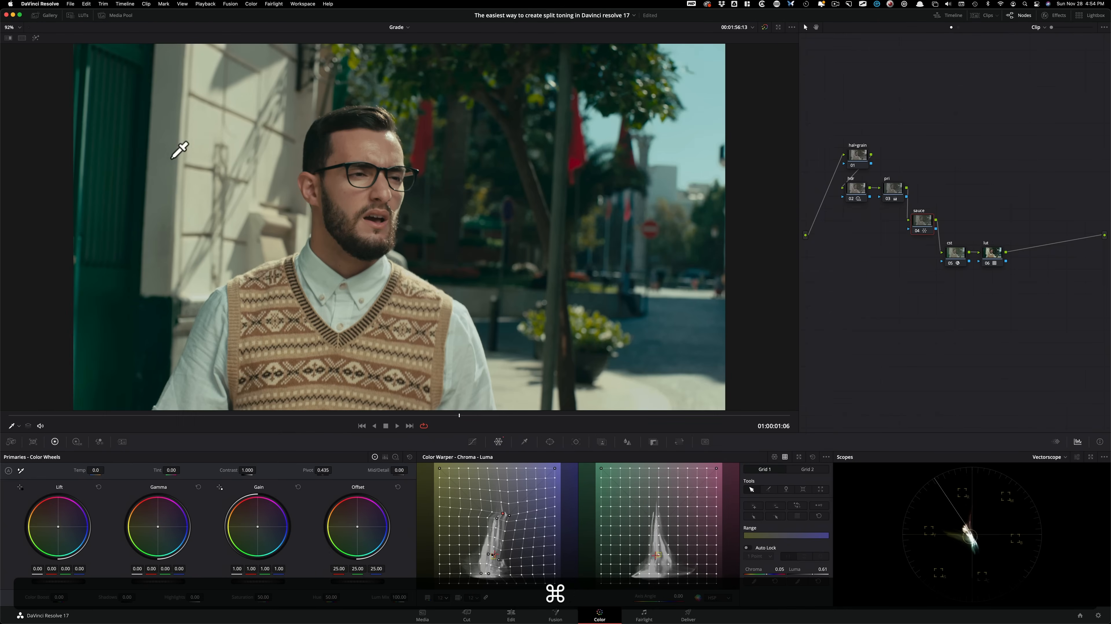
{"action": "key", "text": "super+d"}
{"action": "key", "text": "super+d"}
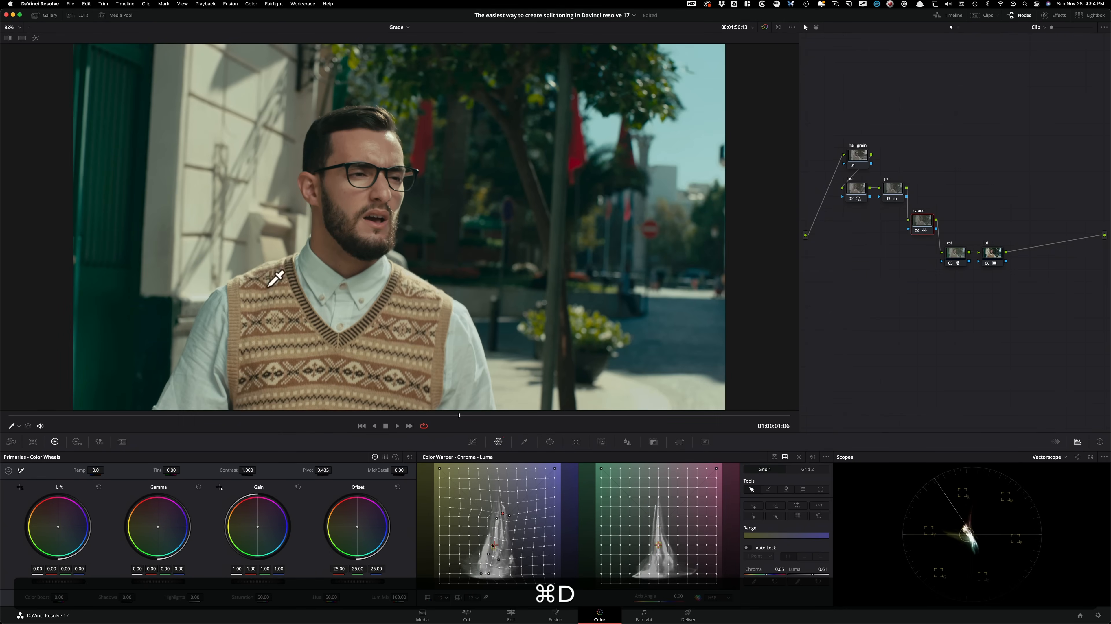
{"action": "key", "text": "super+d"}
{"action": "key", "text": "super+d"}
{"action": "key", "text": "super+d"}
{"action": "key", "text": "super+d"}
{"action": "key", "text": "super+d"}
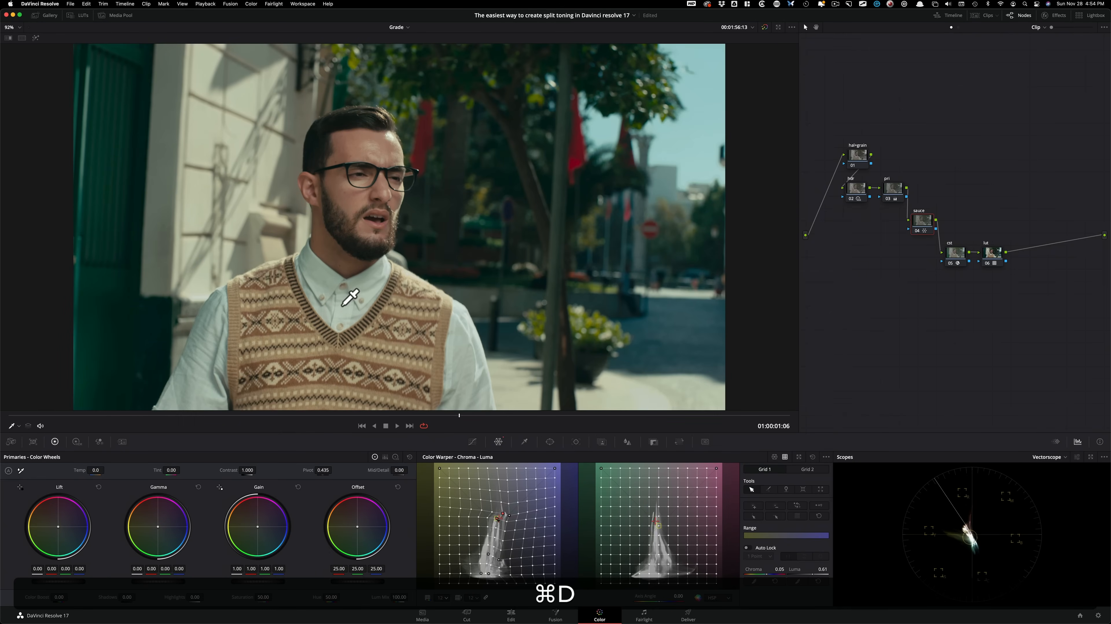
{"action": "key", "text": "super+d"}
{"action": "key", "text": "super+d"}
{"action": "key", "text": "super+d"}
{"action": "key", "text": "super+d"}
{"action": "key", "text": "super+d"}
{"action": "key", "text": "super+d"}
{"action": "key", "text": "super+d"}
{"action": "key", "text": "super+d"}
{"action": "key", "text": "super+d"}
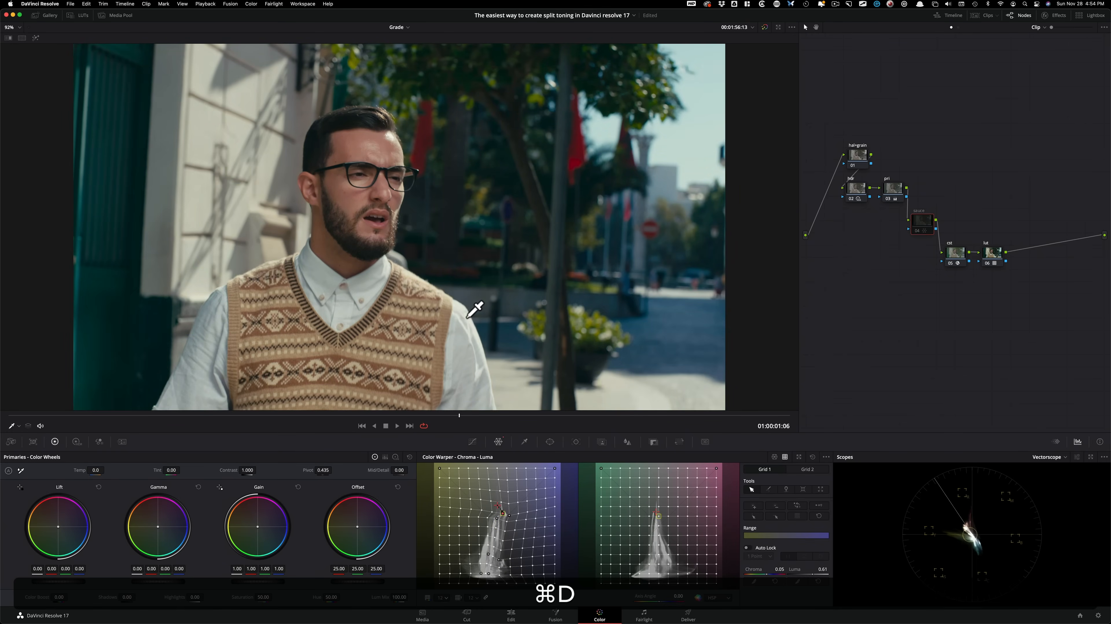
{"action": "key", "text": "super+d"}
{"action": "key", "text": "super+d"}
{"action": "key", "text": "super+d"}
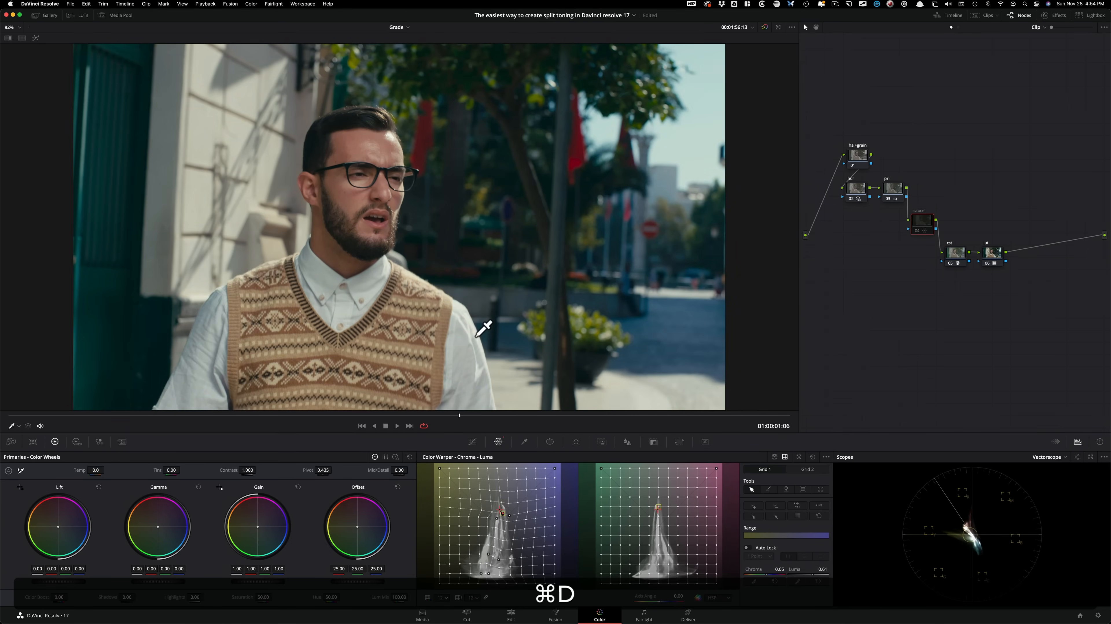
Compare the full frame with the sauce node off and on, checking the background, shadows and shirt
{"action": "key", "text": "super+d"}
{"action": "key", "text": "super+d"}
{"action": "key", "text": "super+d"}
{"action": "key", "text": "super+d"}
{"action": "key", "text": "super+d"}
{"action": "key", "text": "super+d"}
{"action": "key", "text": "super+d"}
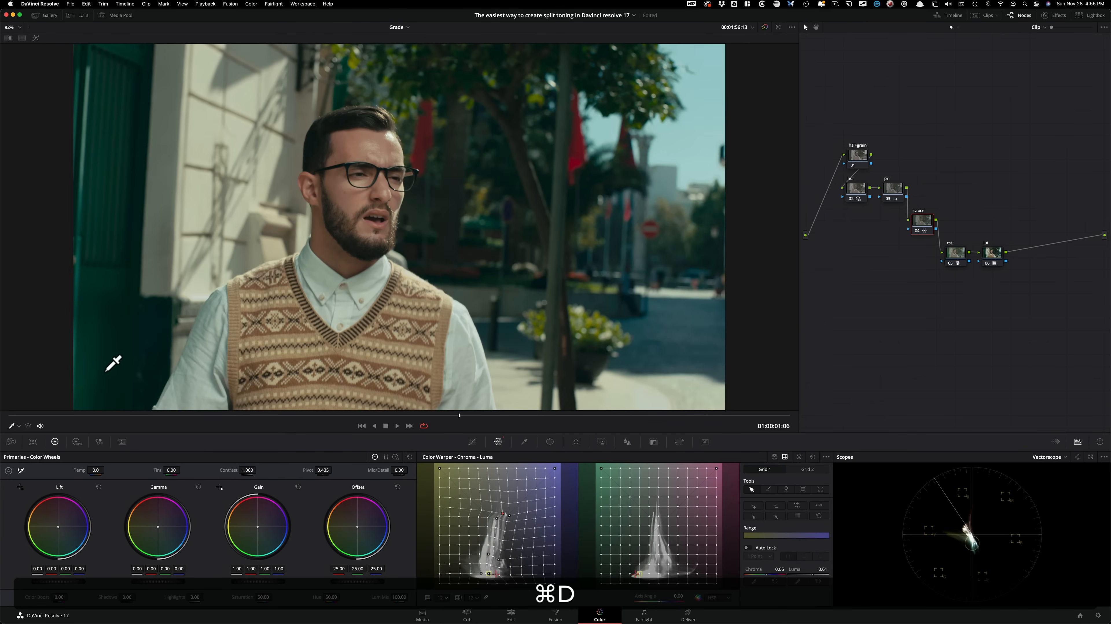
{"action": "key", "text": "super+d"}
{"action": "key", "text": "super+d"}
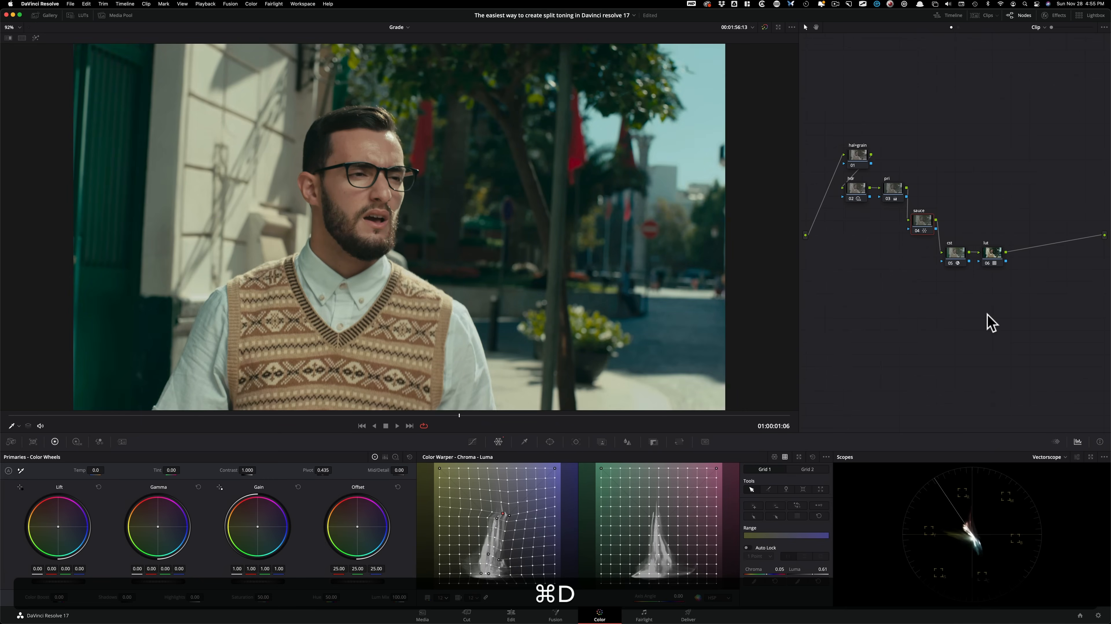
Widen the node graph area, search the effects library for "hal", and apply Halation to the hal+grain node
{"action": "left_click", "coordinate": [848, 150]}
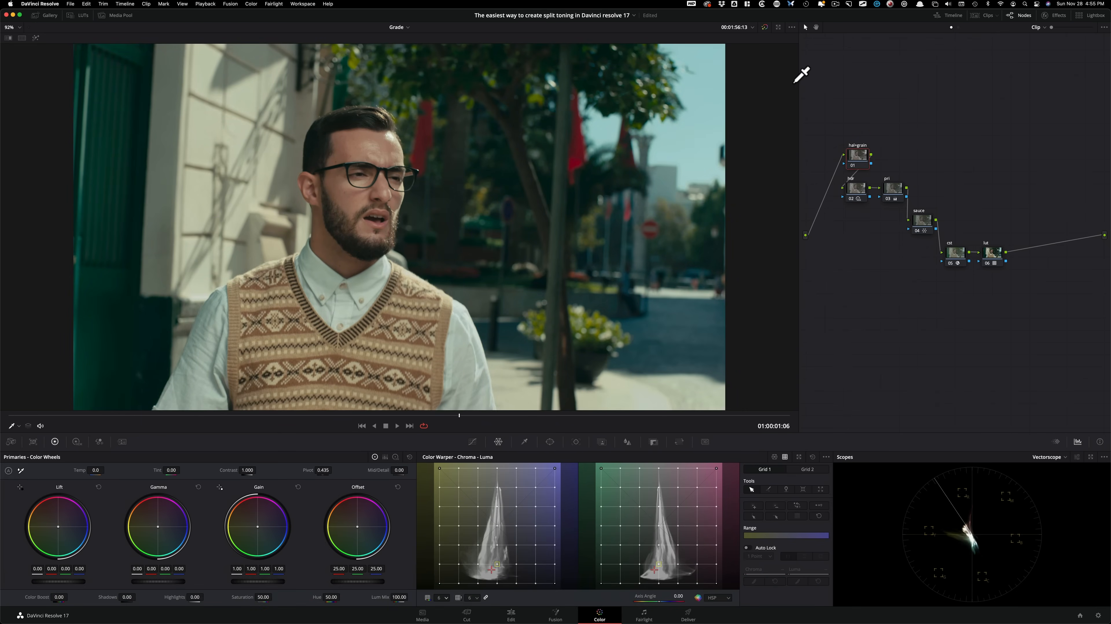
{"action": "left_click_drag", "start_coordinate": [799, 88], "coordinate": [651, 96]}
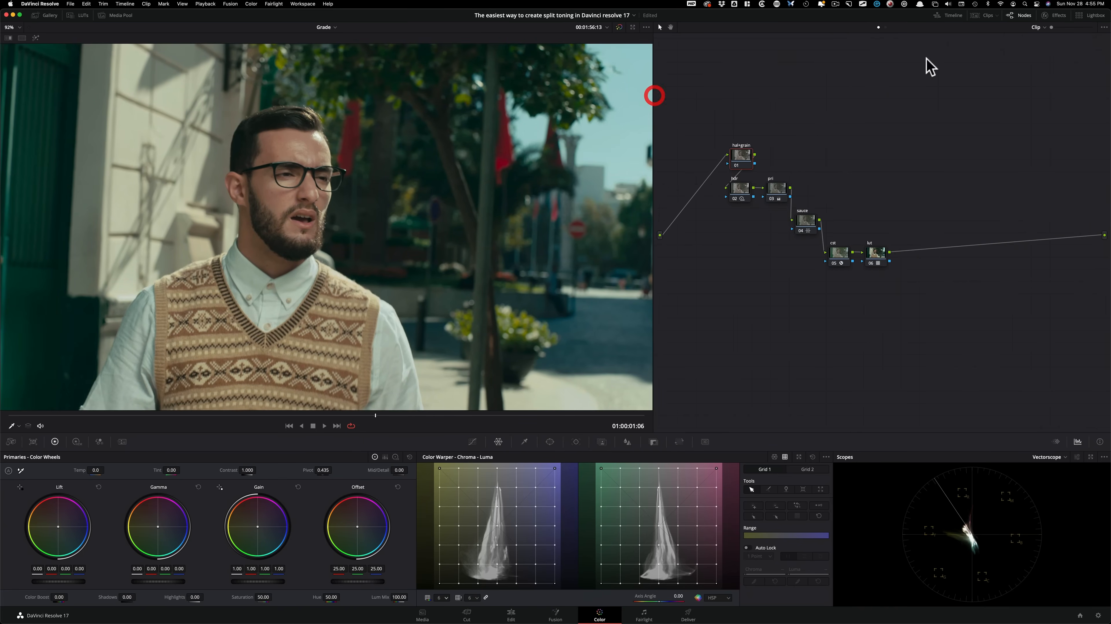
{"action": "left_click", "coordinate": [1054, 15]}
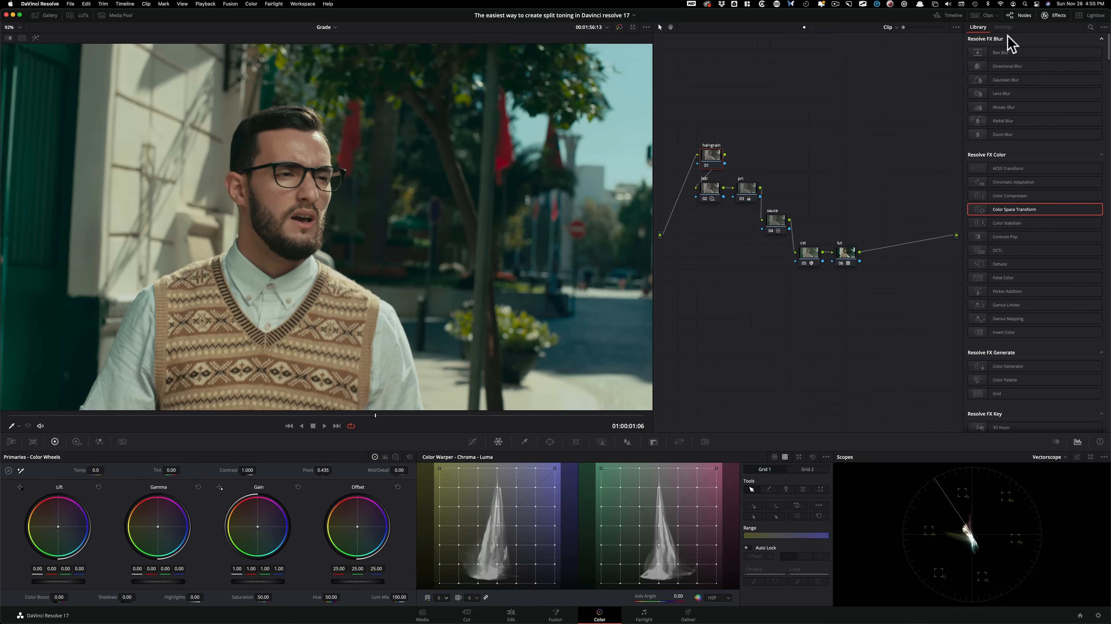
{"action": "left_click", "coordinate": [1090, 27]}
{"action": "type", "text": "hal"}
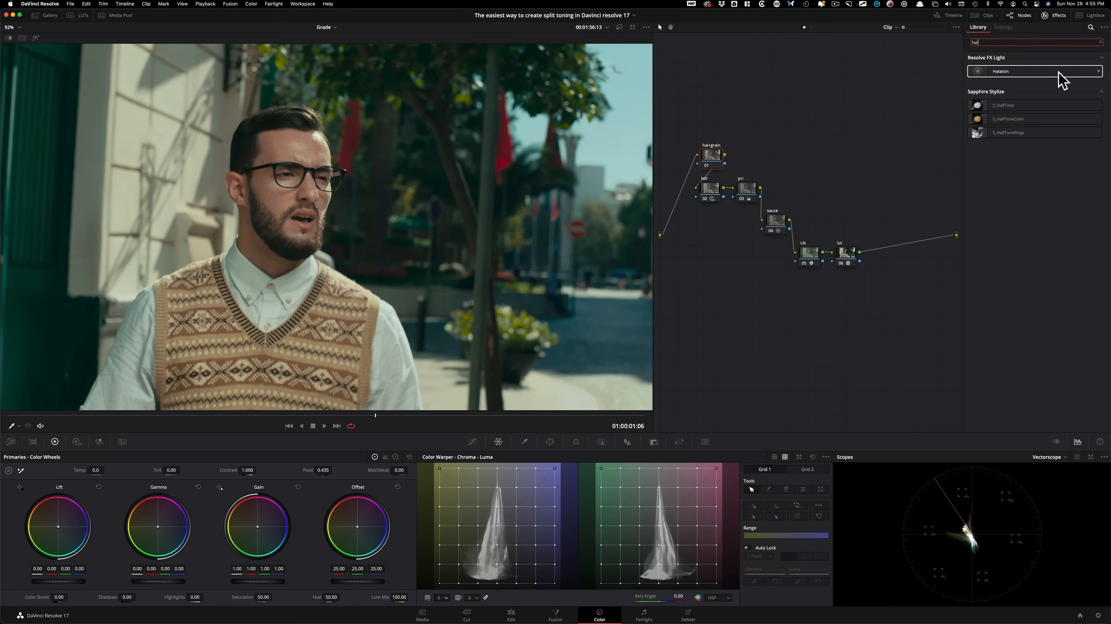
{"action": "left_click_drag", "start_coordinate": [1060, 72], "coordinate": [710, 157]}
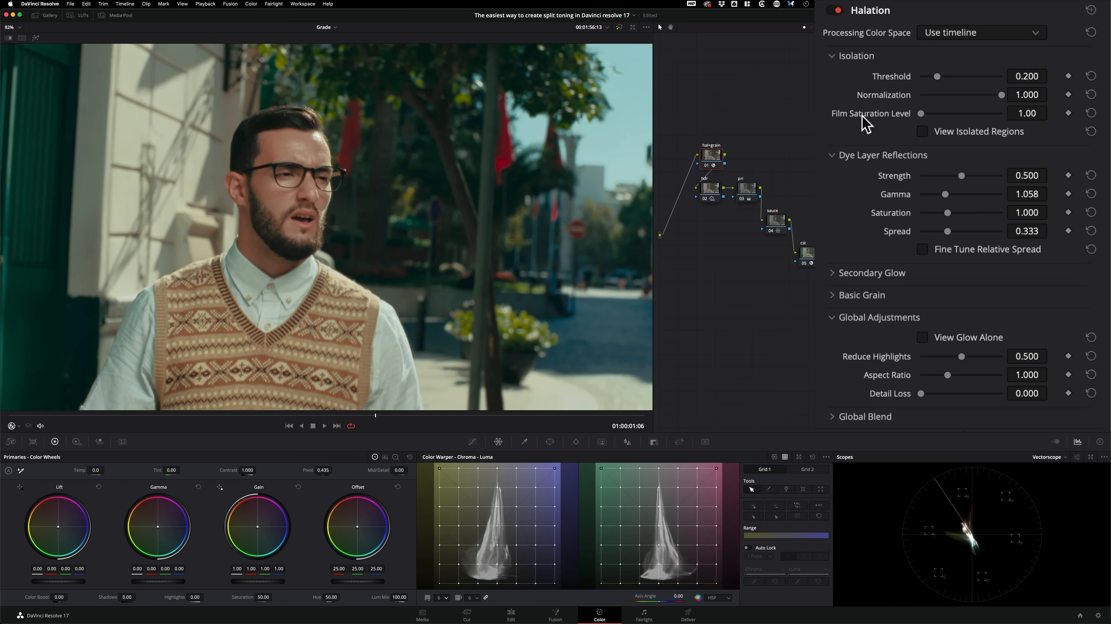
Set the Halation's Dye Layer Reflections gamma to 0.766, and compare the frame with the hal+grain node off and on
{"action": "left_click_drag", "start_coordinate": [938, 195], "coordinate": [937, 194]}
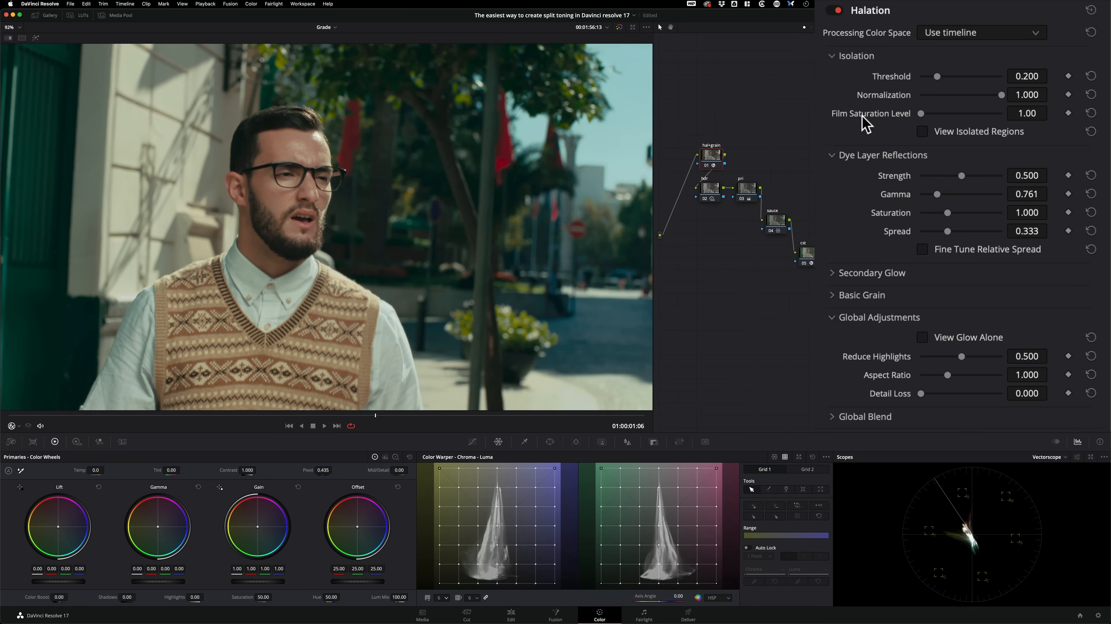
{"action": "key", "text": "super+d"}
{"action": "key", "text": "super+d"}
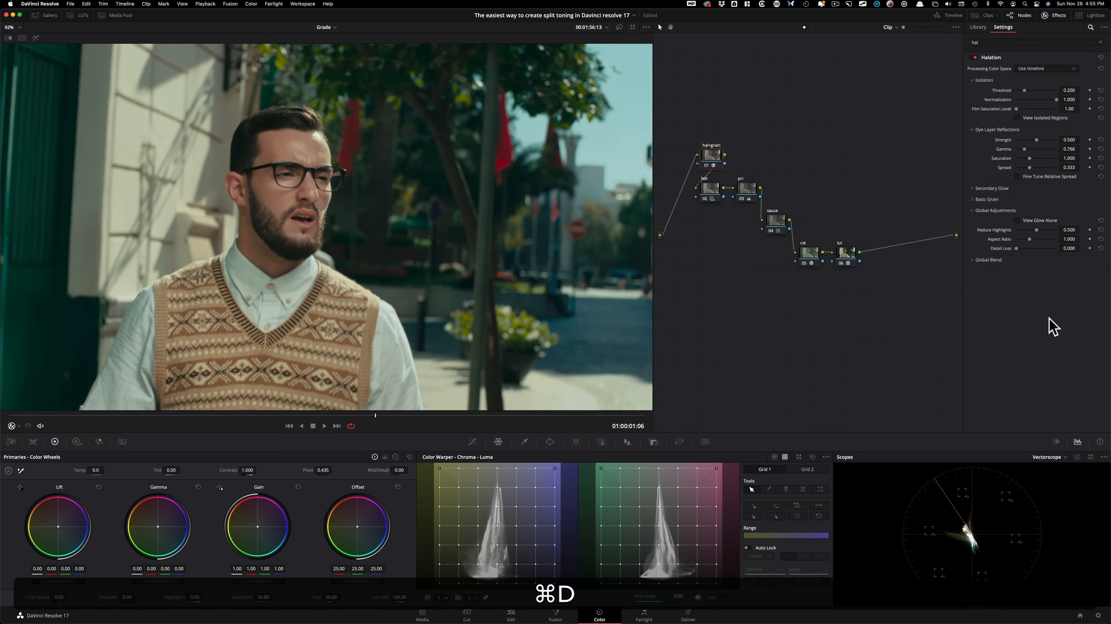
Check the halation on the man's face close up with the node off and on, and fine-tune its gamma to 0.726
{"action": "scroll", "coordinate": [267, 246], "scroll_direction": "up", "scroll_amount": 2}
{"action": "left_click_drag", "start_coordinate": [267, 246], "coordinate": [333, 224]}
{"action": "scroll", "coordinate": [333, 224], "scroll_direction": "up", "scroll_amount": 4}
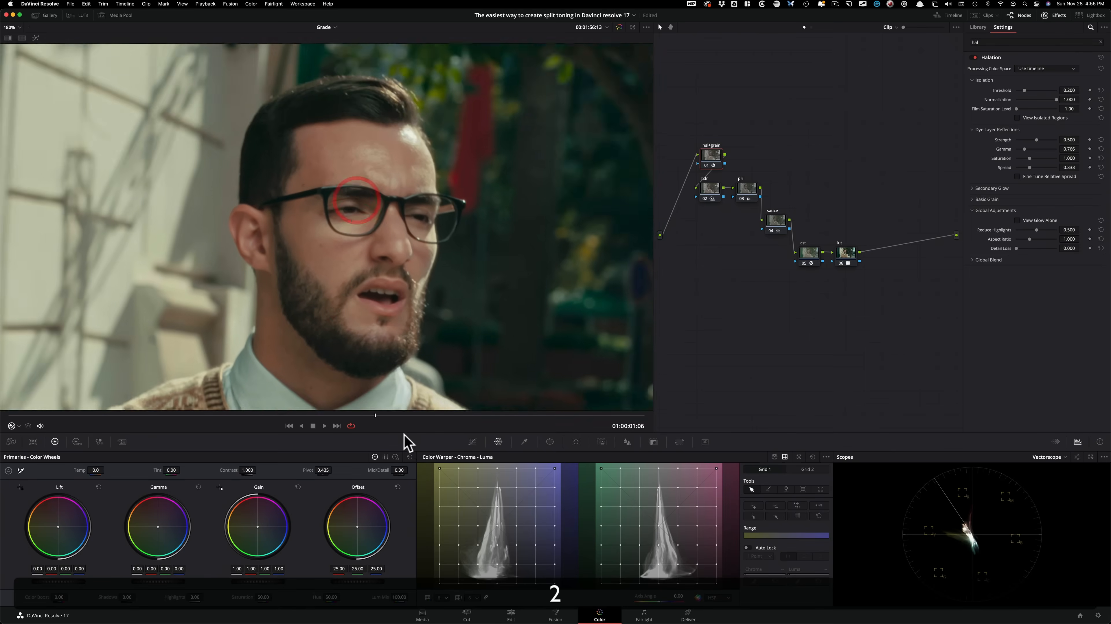
{"action": "key", "text": "super+d"}
{"action": "key", "text": "super+d"}
{"action": "scroll", "coordinate": [419, 289], "scroll_direction": "up", "scroll_amount": 3}
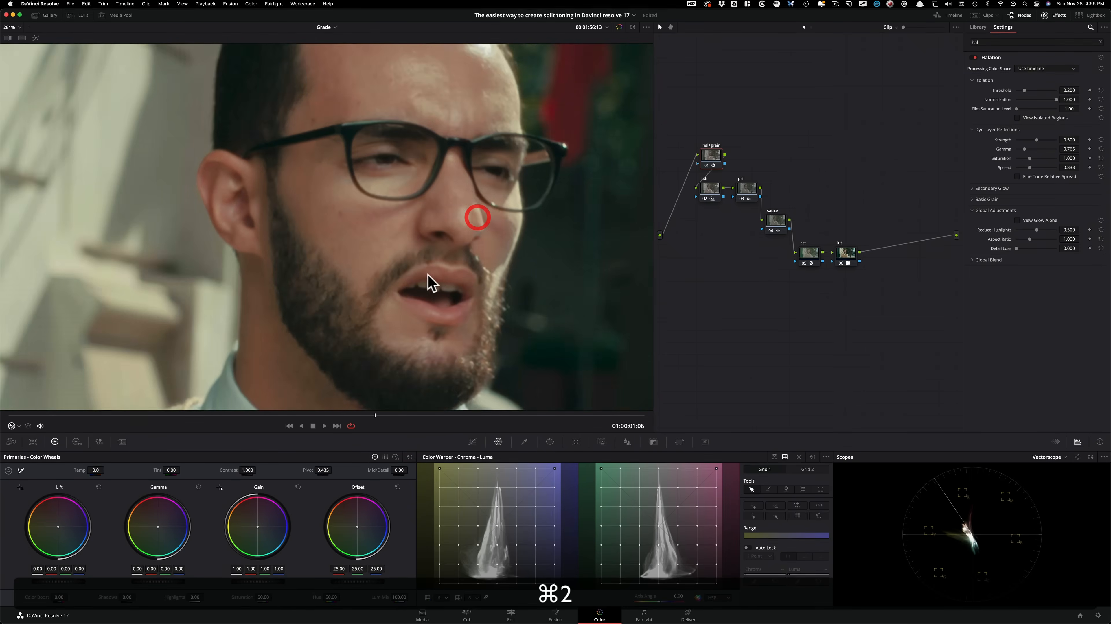
{"action": "key", "text": "super+d"}
{"action": "key", "text": "super+d"}
{"action": "left_click_drag", "start_coordinate": [597, 248], "coordinate": [563, 253]}
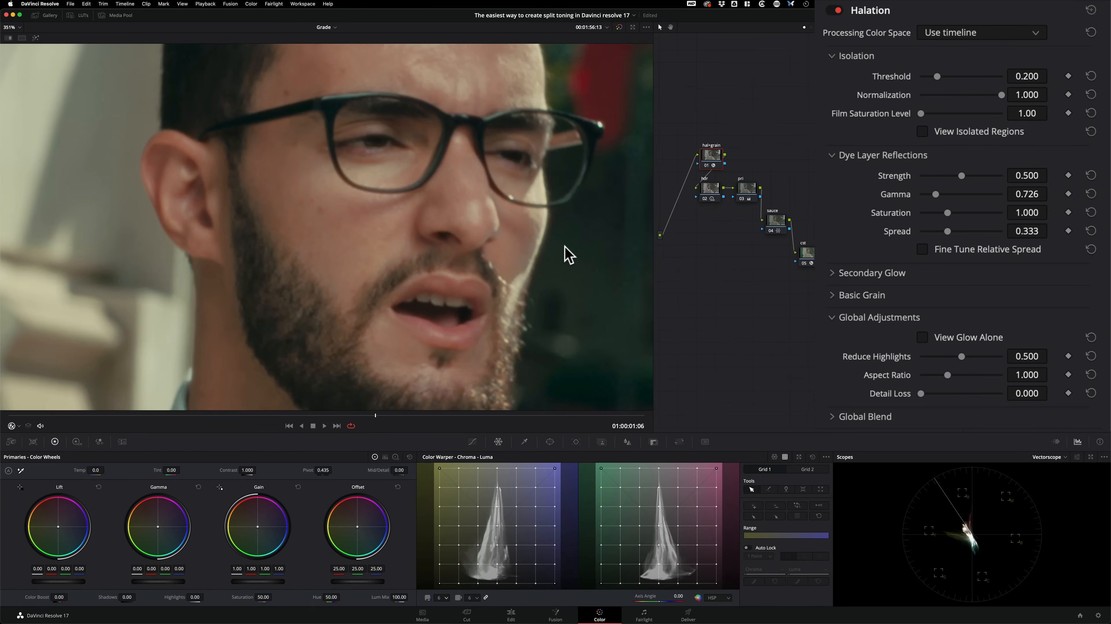
Append grain internally in the Halation's Basic Grain settings, with strength 0.104 and size 0.251
{"action": "left_click", "coordinate": [868, 272]}
{"action": "left_click", "coordinate": [876, 272]}
{"action": "left_click", "coordinate": [871, 294]}
{"action": "left_click", "coordinate": [976, 313]}
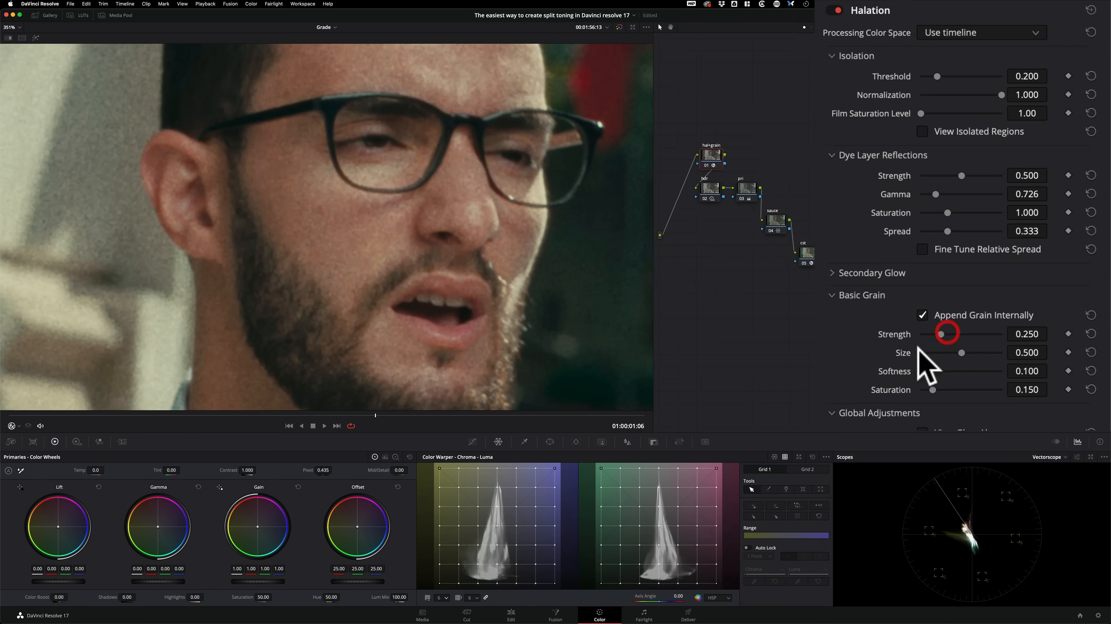
{"action": "left_click_drag", "start_coordinate": [1025, 326], "coordinate": [921, 334]}
{"action": "left_click_drag", "start_coordinate": [1018, 352], "coordinate": [814, 358]}
{"action": "left_click", "coordinate": [958, 235]}
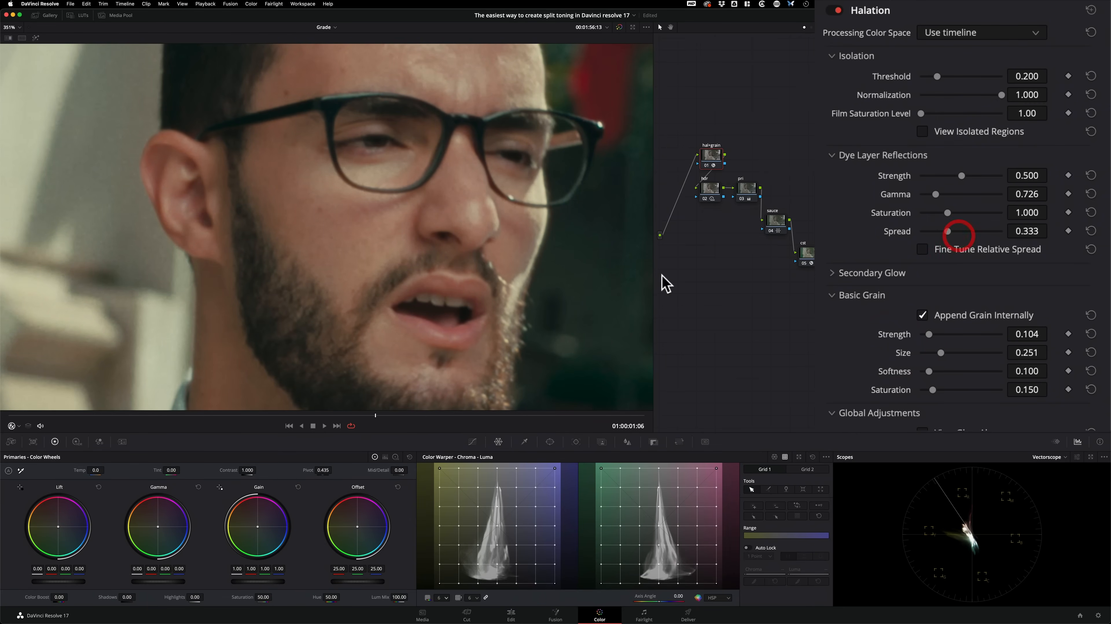
Examine the halation and grain on the face and wall close up, without and with the hal+grain node
{"action": "key", "text": "1"}
{"action": "key", "text": "super+d"}
{"action": "key", "text": "super+d"}
{"action": "key", "text": "2"}
{"action": "left_click_drag", "start_coordinate": [275, 268], "coordinate": [356, 335]}
{"action": "scroll", "coordinate": [330, 301], "scroll_direction": "up", "scroll_amount": 4}
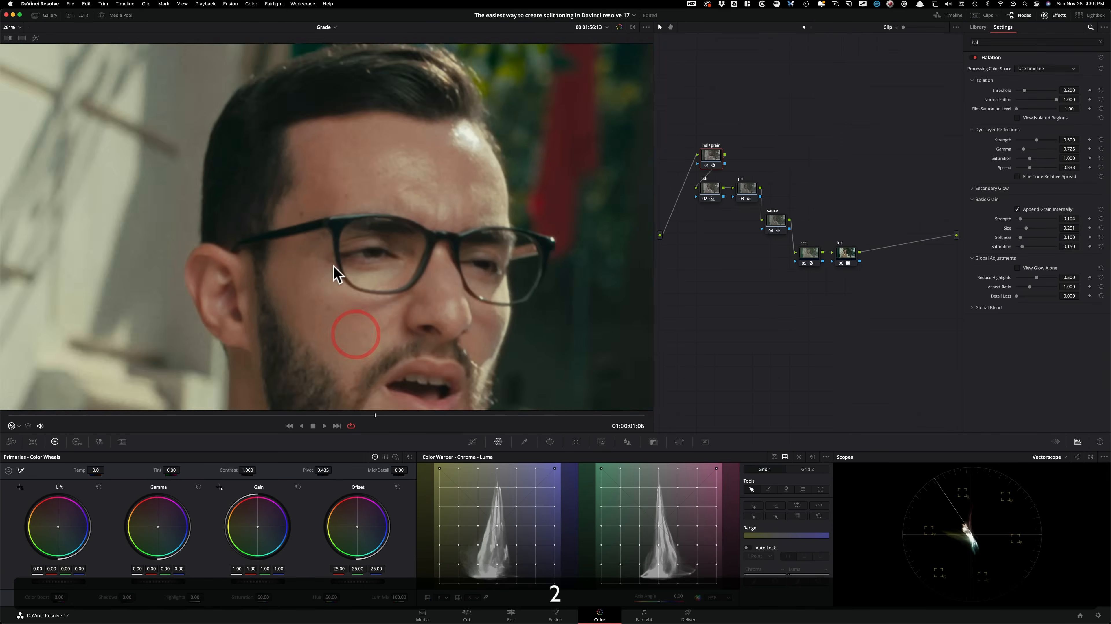
{"action": "scroll", "coordinate": [555, 246], "scroll_direction": "up", "scroll_amount": 2}
{"action": "key", "text": "super+d"}
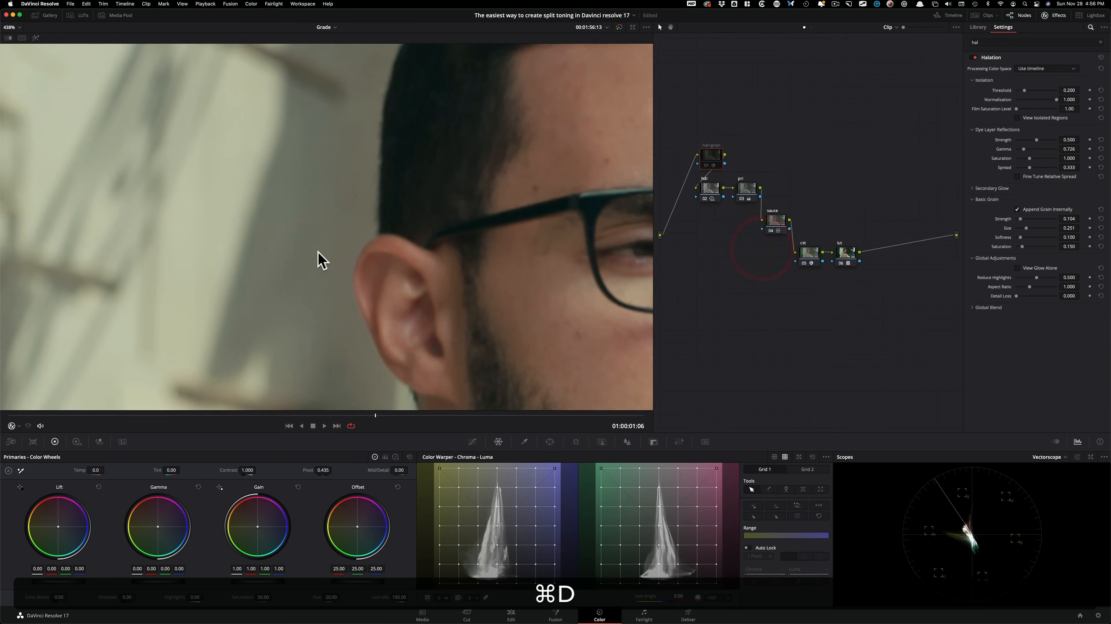
{"action": "key", "text": "super+d"}
Inspect the glasses and cheek edge at high magnification with the hal+grain node off and on, and return to the full frame
{"action": "left_click_drag", "start_coordinate": [623, 331], "coordinate": [177, 262]}
{"action": "left_click_drag", "start_coordinate": [372, 238], "coordinate": [266, 224]}
{"action": "left_click_drag", "start_coordinate": [266, 224], "coordinate": [477, 248]}
{"action": "key", "text": "super+d"}
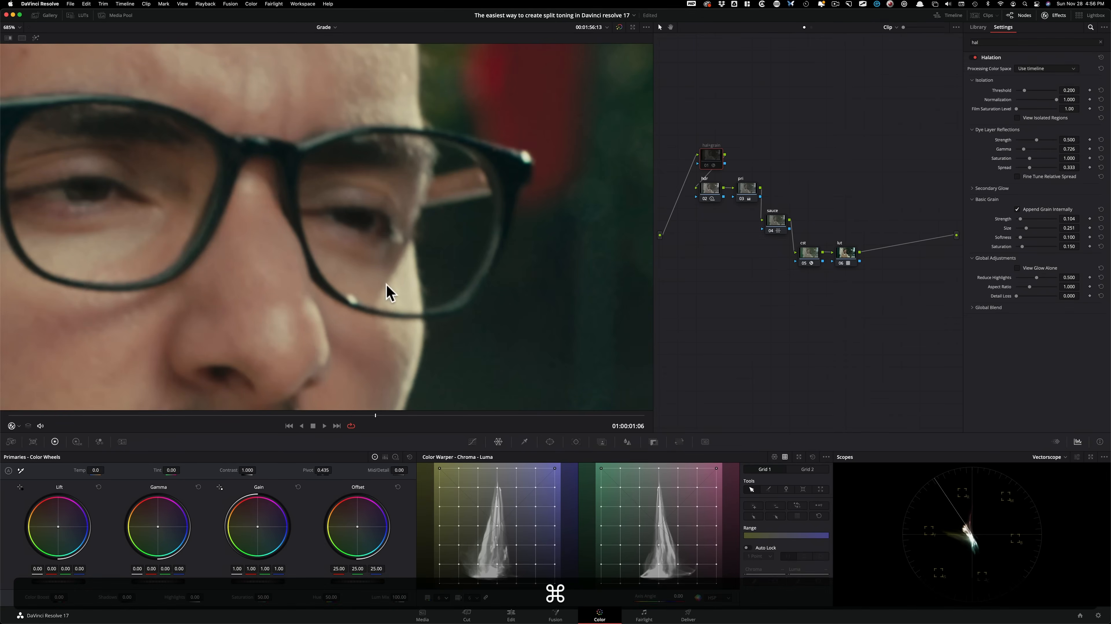
{"action": "key", "text": "super+d"}
{"action": "key", "text": "super+d"}
{"action": "key", "text": "super+d"}
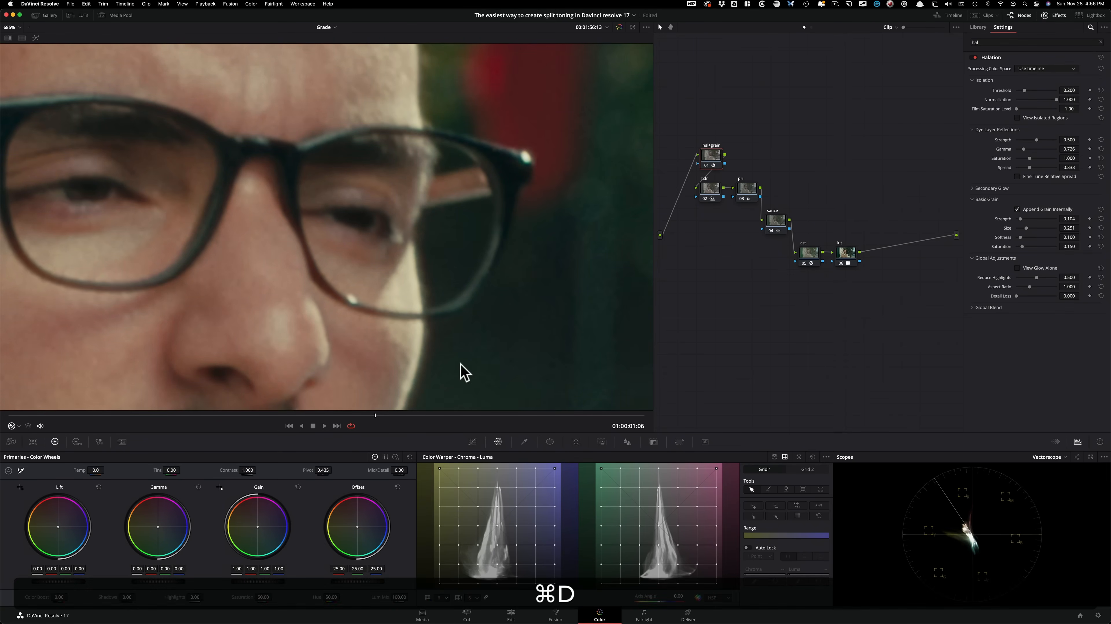
{"action": "key", "text": "3"}
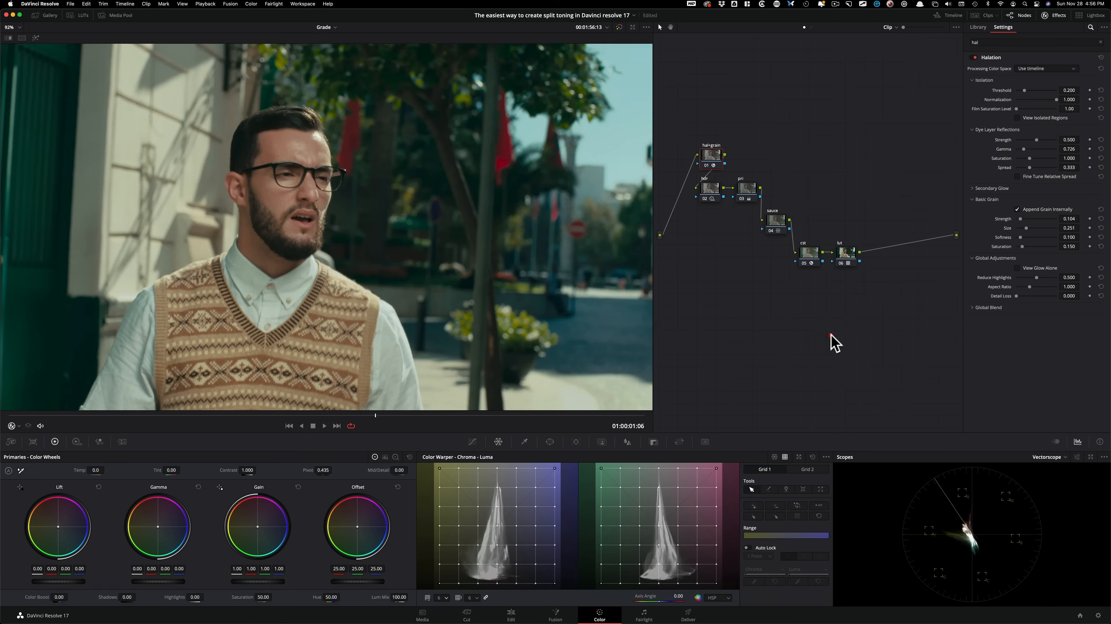
Disable all nodes to view the original footage, and re-enable only the cst and lut nodes
{"action": "left_click_drag", "start_coordinate": [712, 123], "coordinate": [897, 333]}
{"action": "key", "text": "super+d"}
{"action": "left_click", "coordinate": [857, 175]}
{"action": "left_click", "coordinate": [782, 181]}
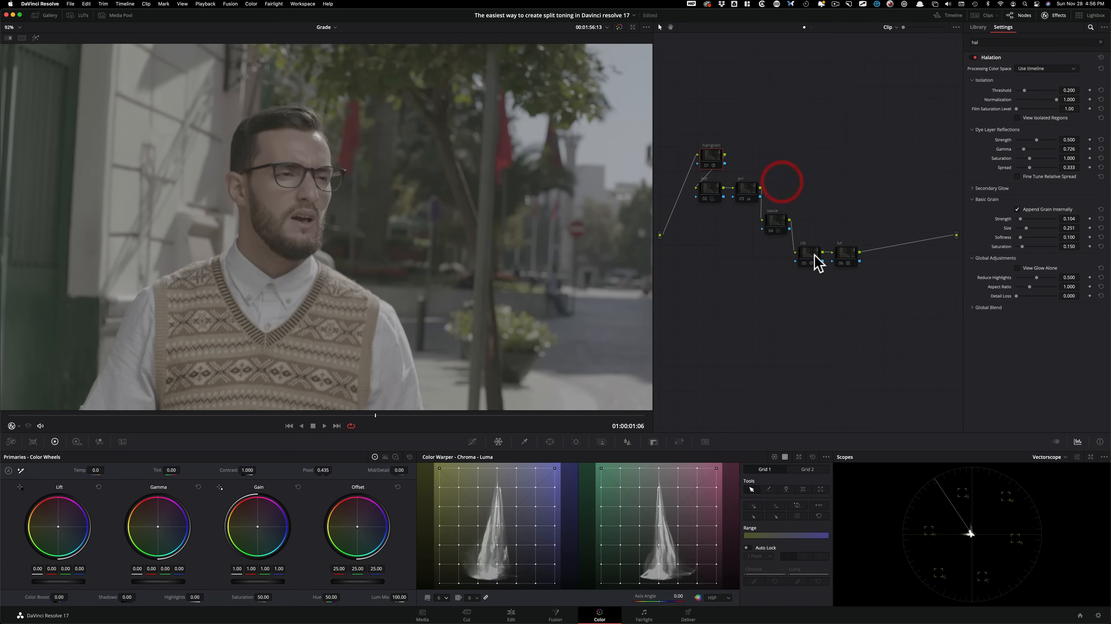
{"action": "left_click", "coordinate": [812, 253]}
{"action": "key", "text": "super+d"}
{"action": "left_click", "coordinate": [867, 217]}
{"action": "left_click", "coordinate": [848, 258]}
{"action": "key", "text": "super+d"}
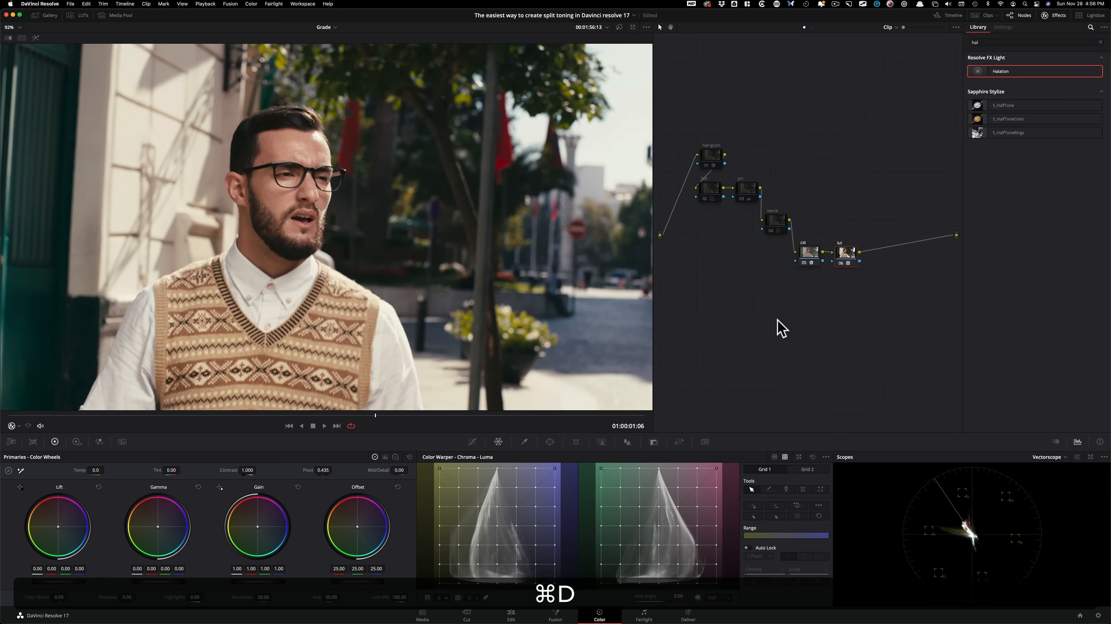
{"action": "left_click", "coordinate": [810, 176]}
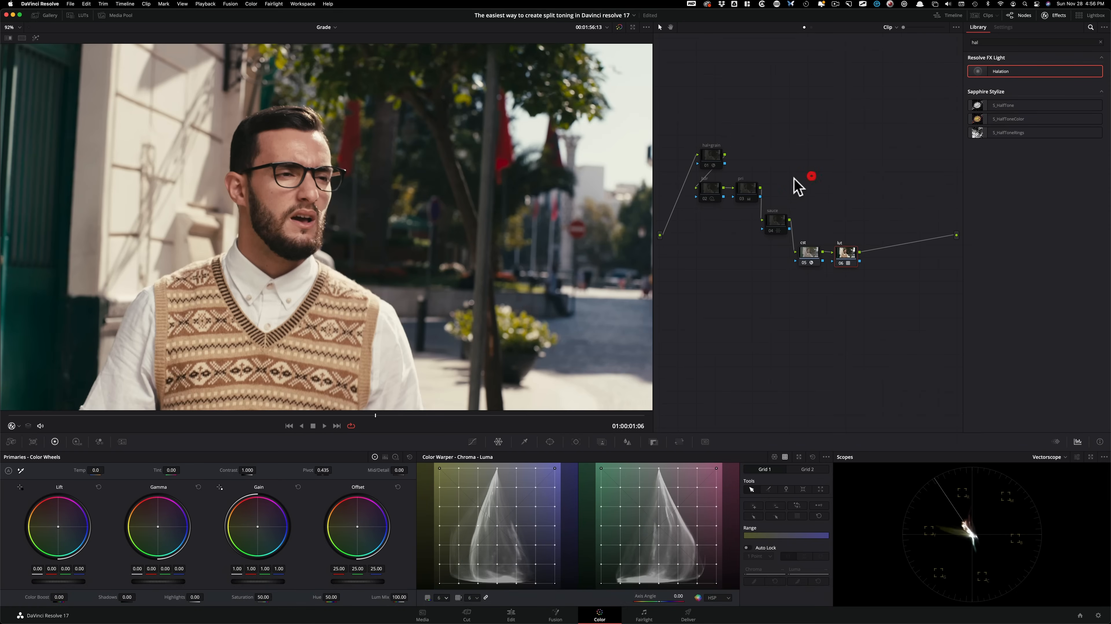
Re-enable the pri node and compare the image without and with its primary correction
{"action": "left_click", "coordinate": [747, 192]}
{"action": "key", "text": "super+d"}
{"action": "key", "text": "super+d"}
{"action": "key", "text": "super+d"}
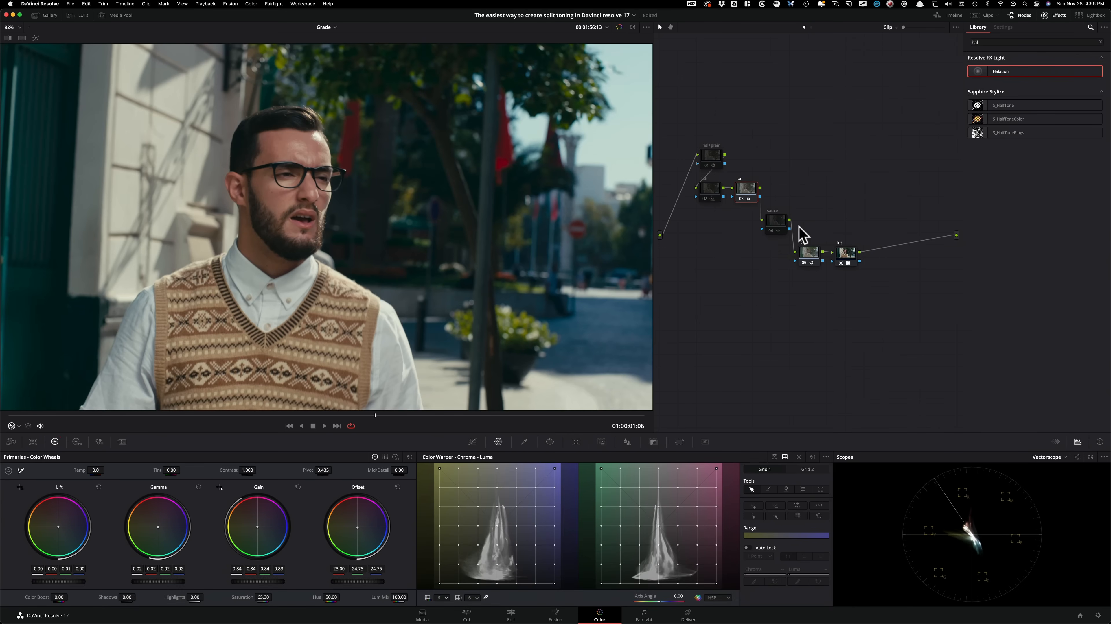
{"action": "key", "text": "super+d"}
{"action": "key", "text": "super+d"}
Re-enable node 02 before the pri node, and compare the image repeatedly without and with it
{"action": "left_click", "coordinate": [708, 188]}
{"action": "key", "text": "super+d"}
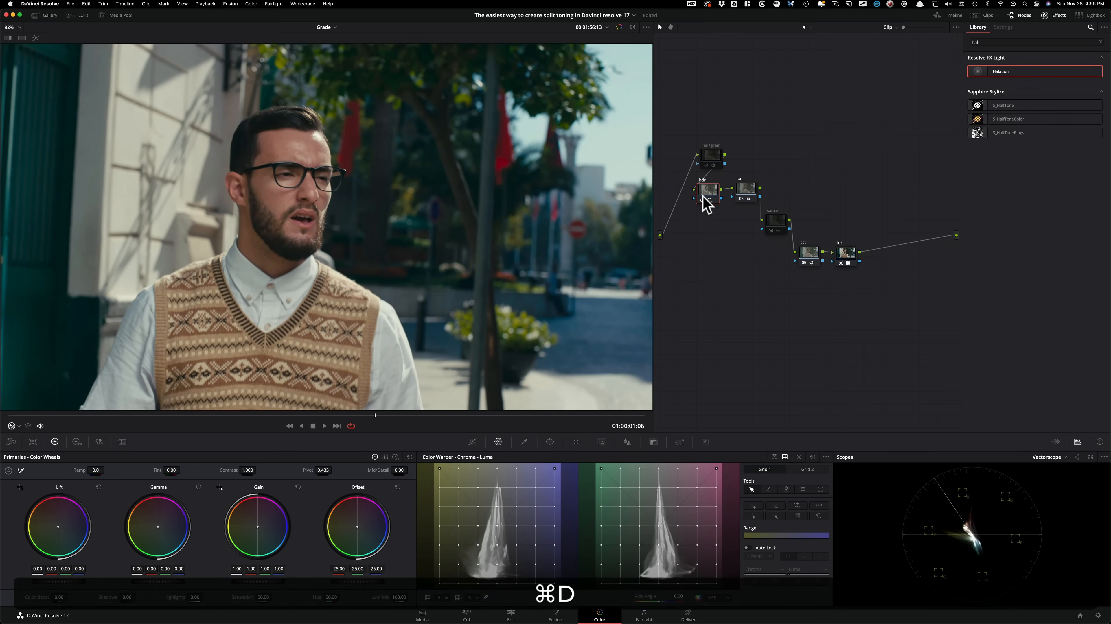
{"action": "key", "text": "super+d"}
{"action": "key", "text": "super+d"}
{"action": "key", "text": "super+d"}
{"action": "key", "text": "super+d"}
{"action": "key", "text": "super+d"}
{"action": "key", "text": "super+d"}
{"action": "left_click", "coordinate": [840, 154]}
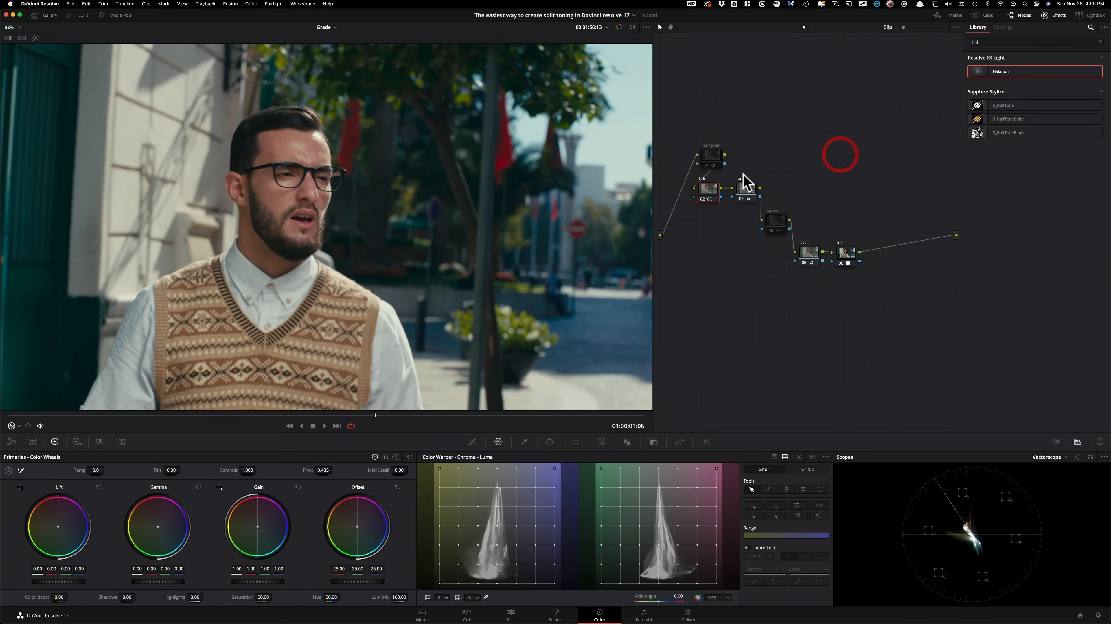
Compare the image without and with the sauce node, leave it on, and re-enable the hal+grain node
{"action": "left_click", "coordinate": [780, 225]}
{"action": "key", "text": "super+d"}
{"action": "key", "text": "super+d"}
{"action": "key", "text": "super+d"}
{"action": "key", "text": "super+d"}
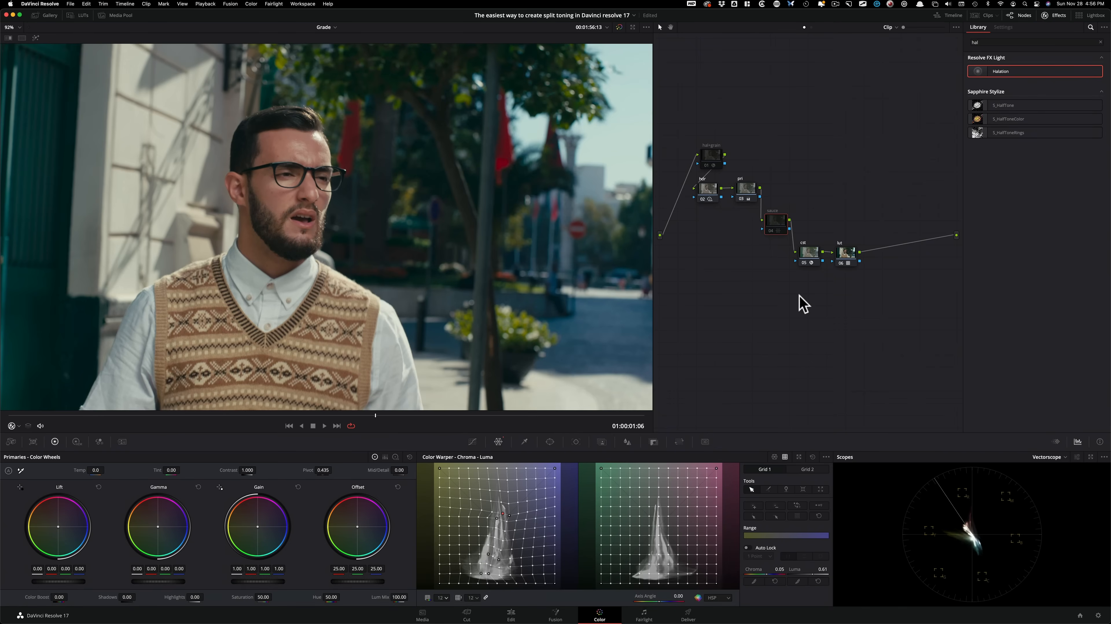
{"action": "key", "text": "super+d"}
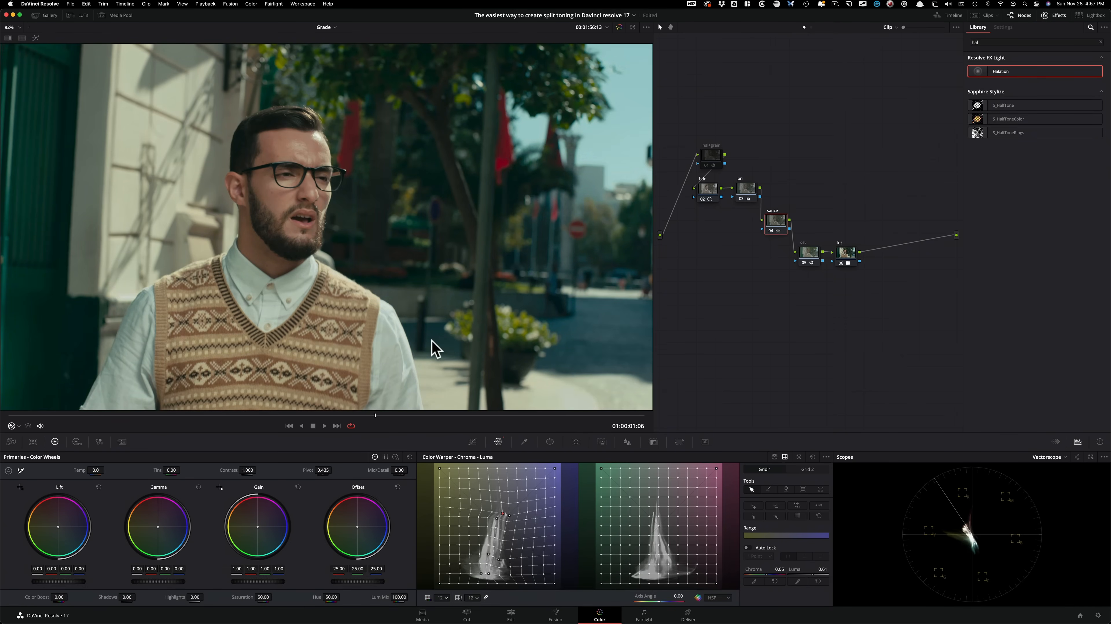
{"action": "key", "text": "super+d"}
{"action": "key", "text": "super+d"}
{"action": "left_click", "coordinate": [714, 155]}
{"action": "key", "text": "super+d"}
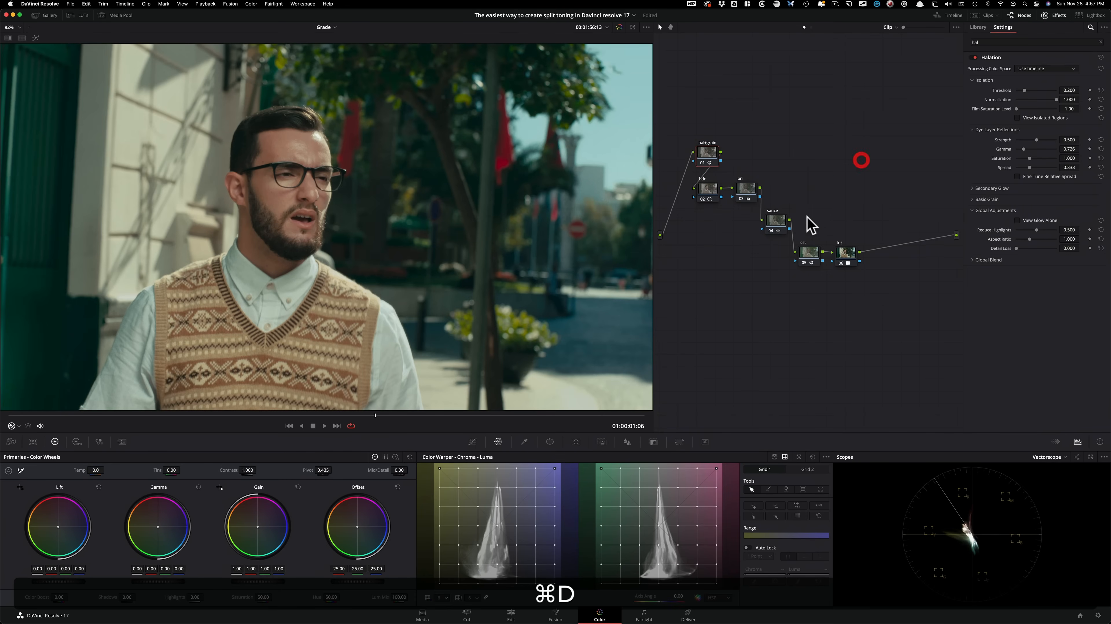
Show the sauce node's Hue - Saturation warper grid, and compare the plant's colors repeatedly without and with the node
{"action": "left_click", "coordinate": [775, 221]}
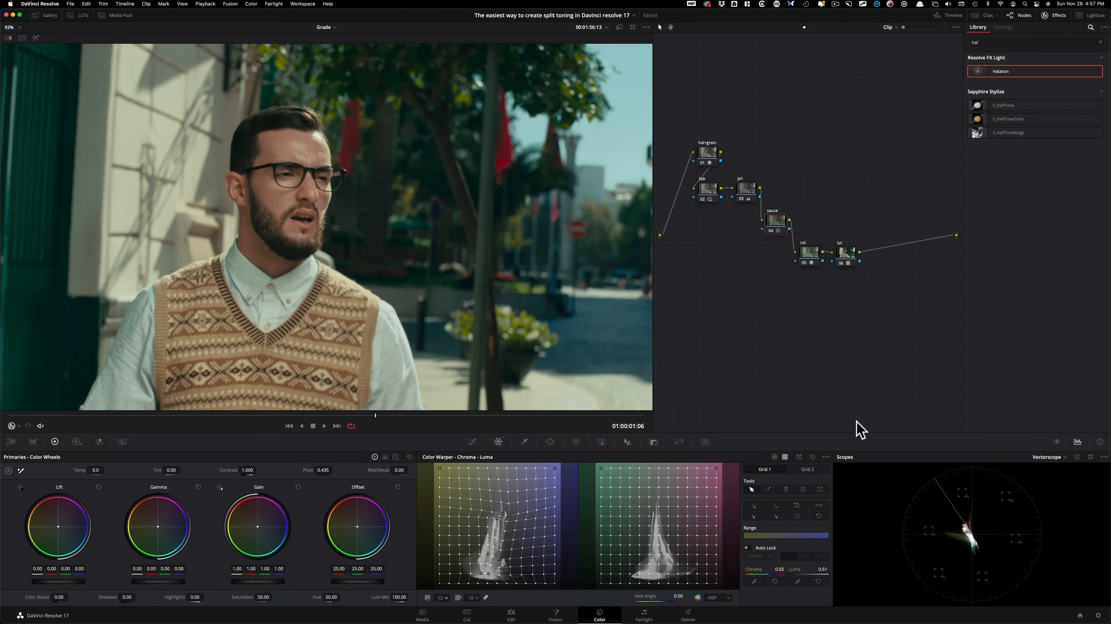
{"action": "left_click", "coordinate": [775, 457]}
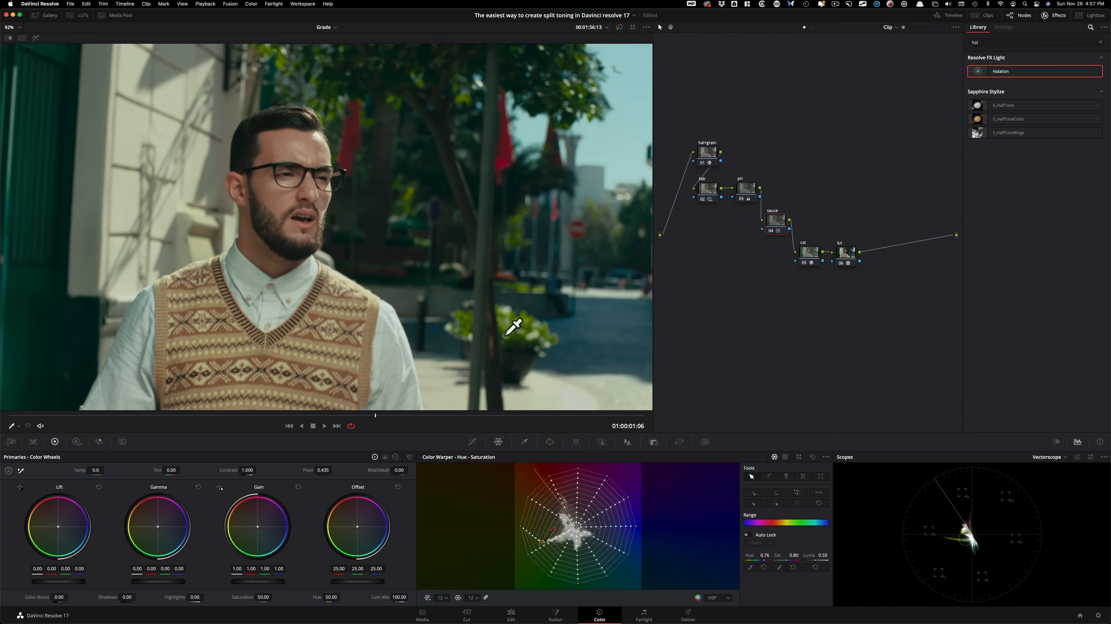
{"action": "key", "text": "super+d"}
{"action": "key", "text": "super+d"}
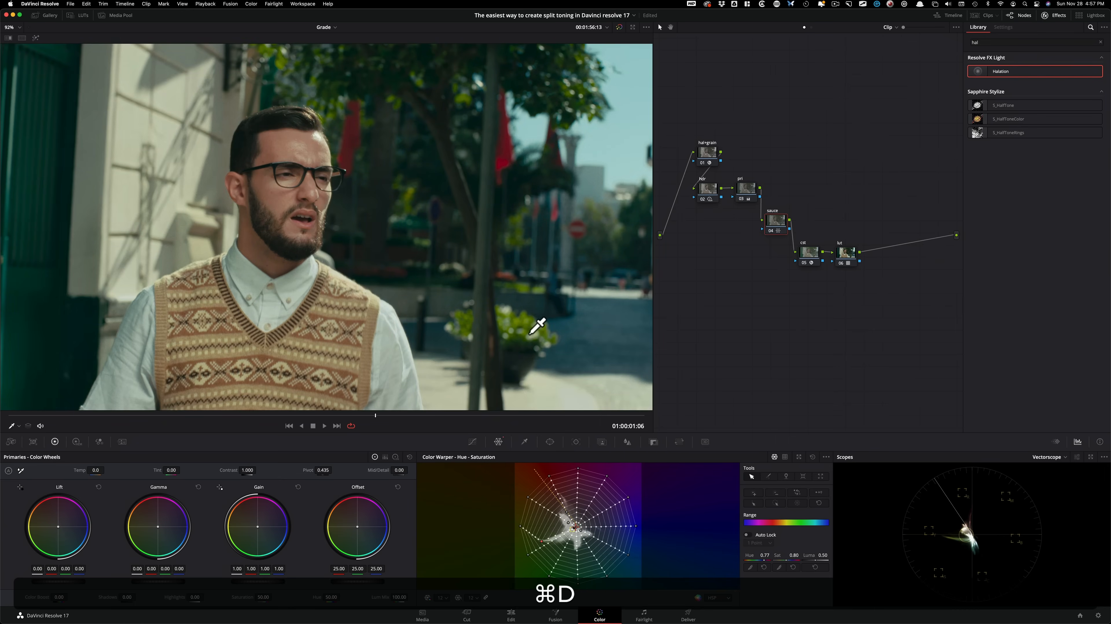
{"action": "key", "text": "super+d"}
{"action": "key", "text": "super+d"}
{"action": "key", "text": "super+d"}
{"action": "key", "text": "super+d"}
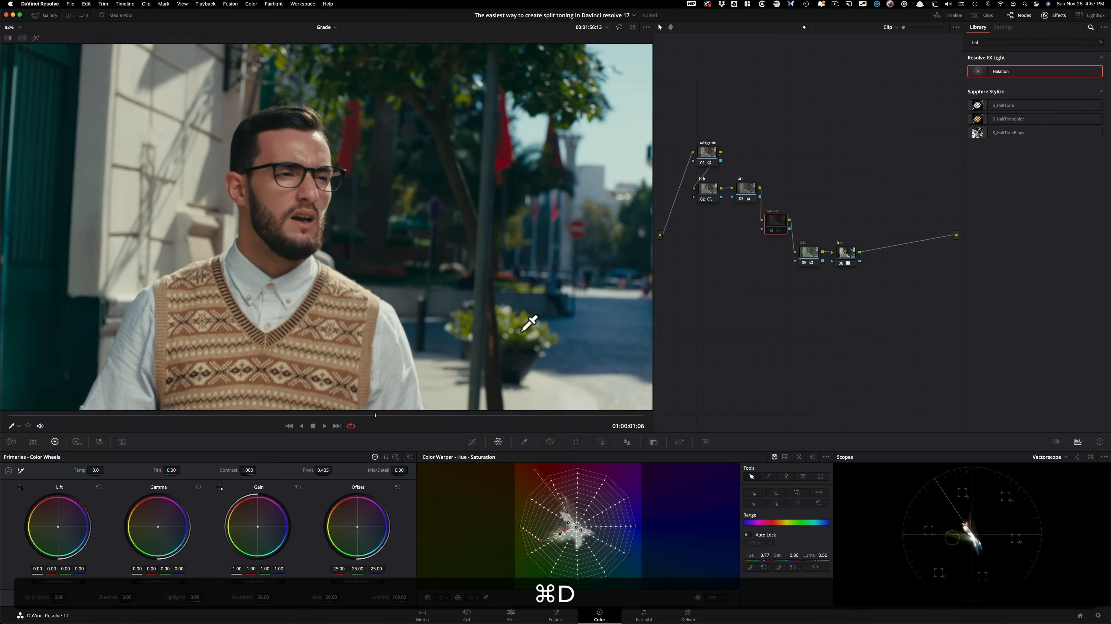
{"action": "key", "text": "super+d"}
{"action": "key", "text": "super+d"}
{"action": "key", "text": "super+d"}
{"action": "key", "text": "super+d"}
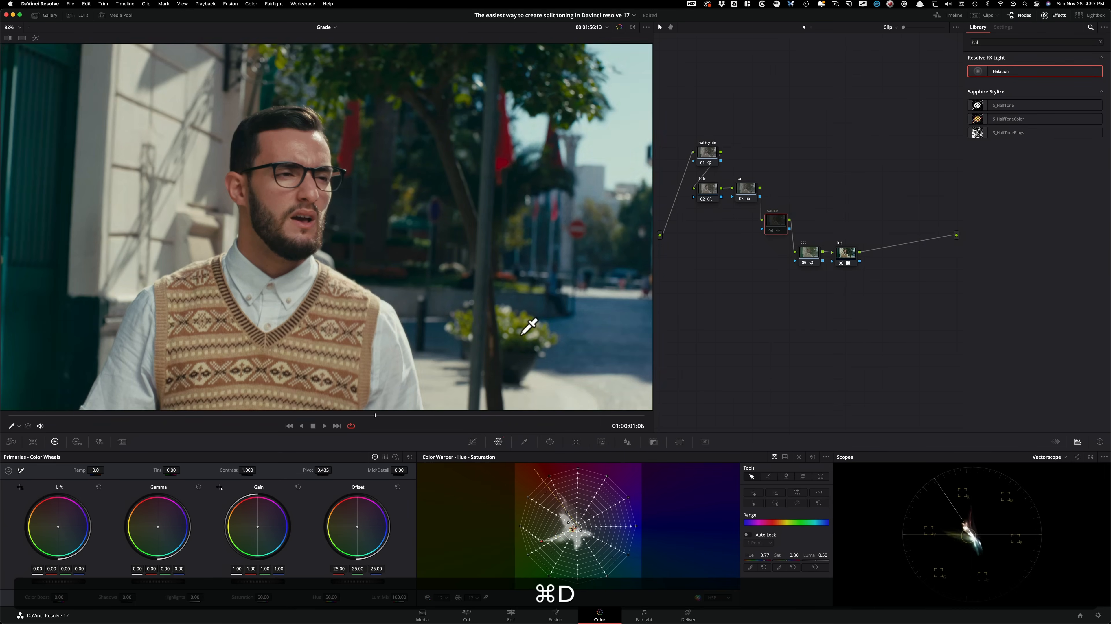
Re-enable the sauce node and examine the green plant's colors close up in the viewer
{"action": "key", "text": "super+2"}
{"action": "key", "text": "super+2"}
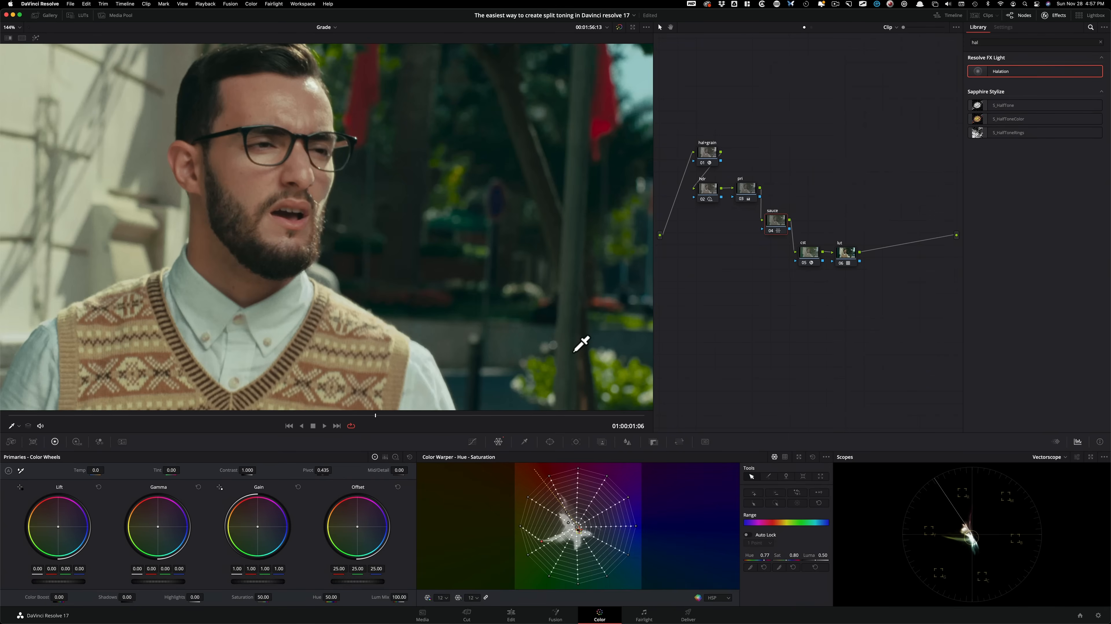
{"action": "left_click_drag", "start_coordinate": [633, 316], "coordinate": [233, 185]}
{"action": "key", "text": "2"}
{"action": "key", "text": "2"}
{"action": "key", "text": "2"}
{"action": "left_click_drag", "start_coordinate": [545, 322], "coordinate": [292, 40]}
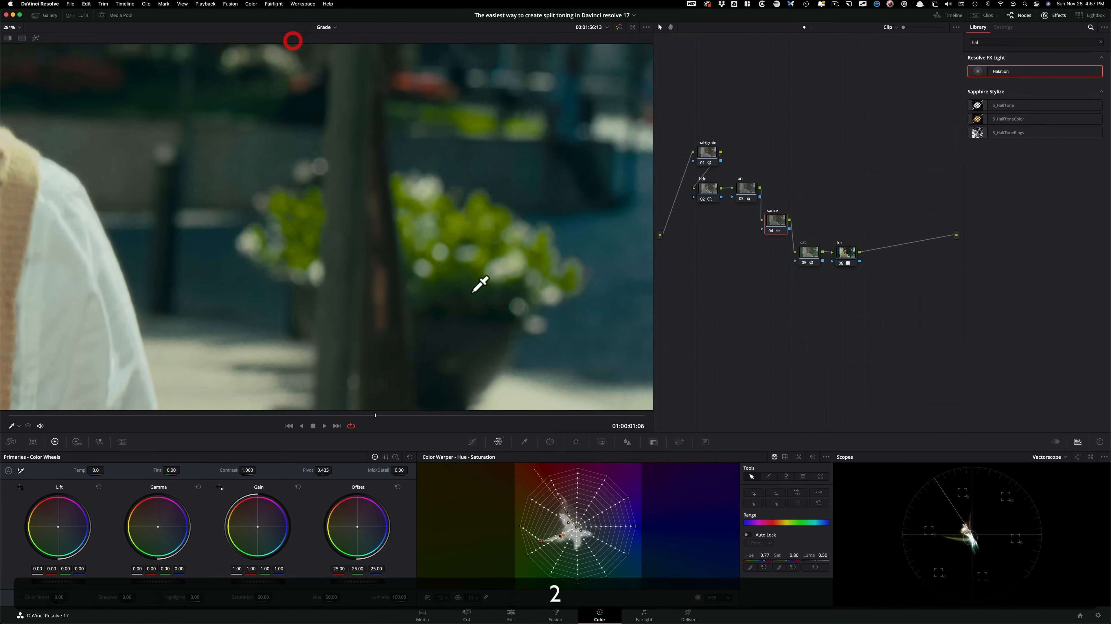
{"action": "left_click_drag", "start_coordinate": [478, 285], "coordinate": [391, 238]}
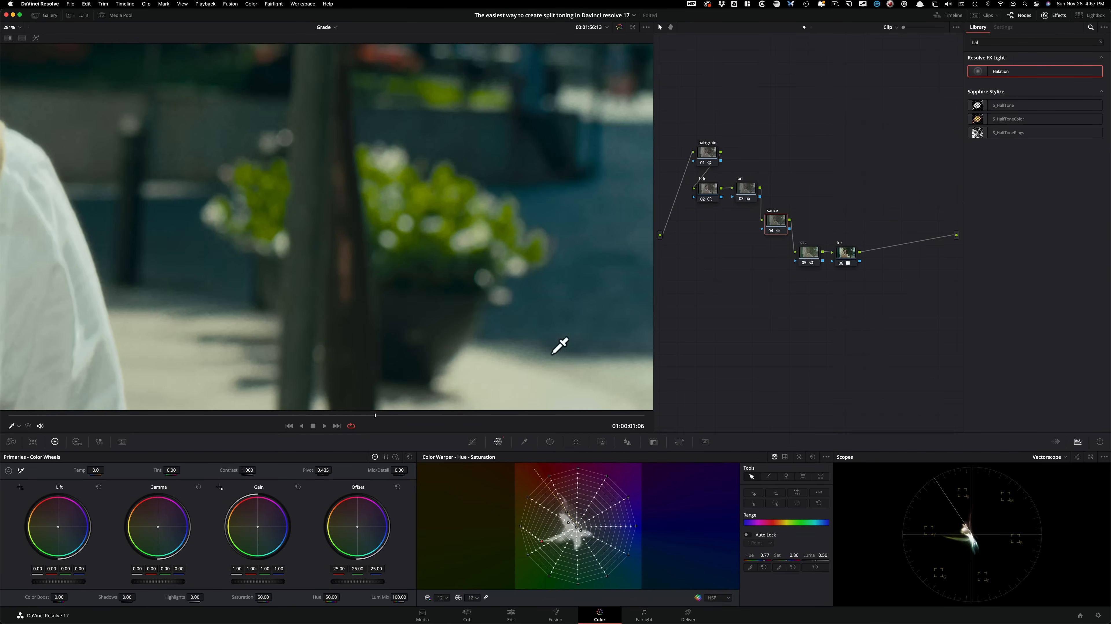
Compare the full frame repeatedly without and with the sauce node, leaving the node enabled
{"action": "key", "text": "3"}
{"action": "key", "text": "super+d"}
{"action": "key", "text": "super+d"}
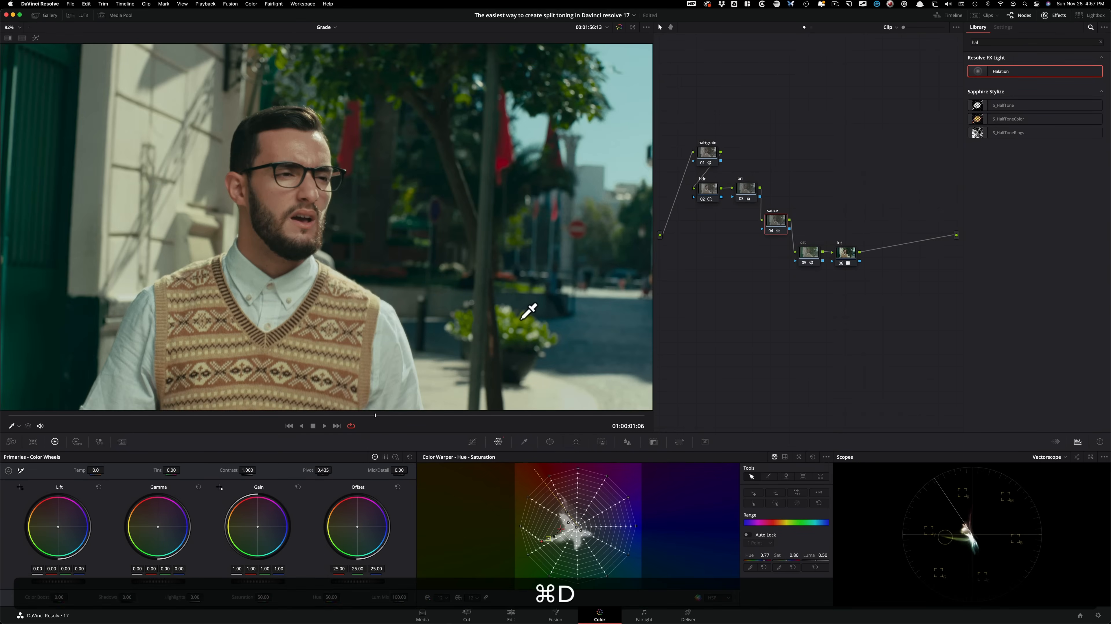
{"action": "key", "text": "super+d"}
{"action": "key", "text": "super+d"}
{"action": "key", "text": "super+d"}
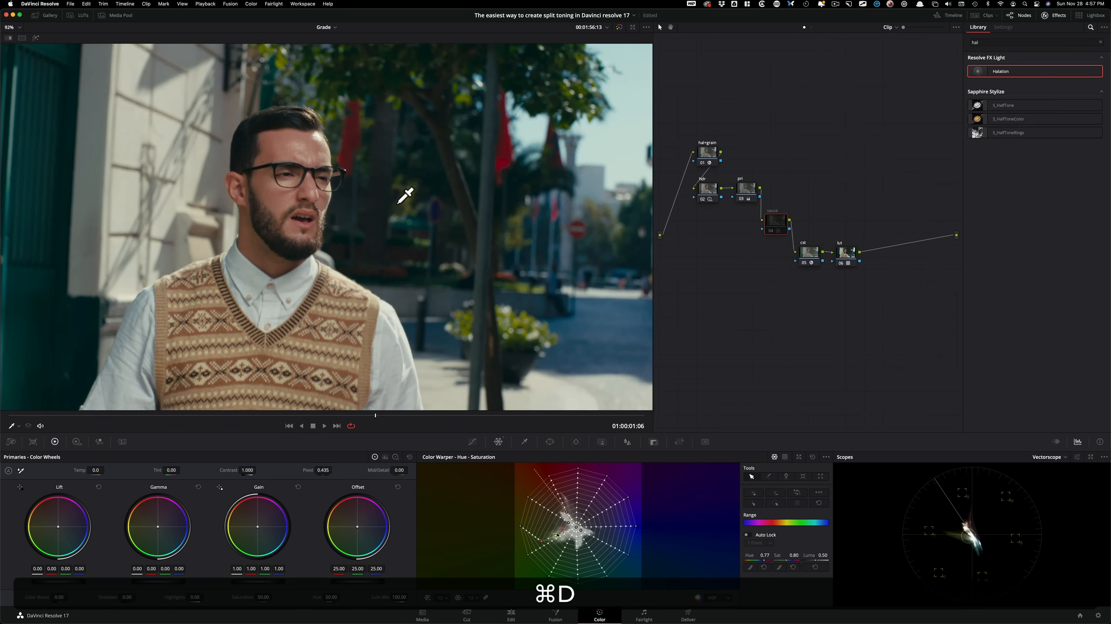
{"action": "key", "text": "super+d"}
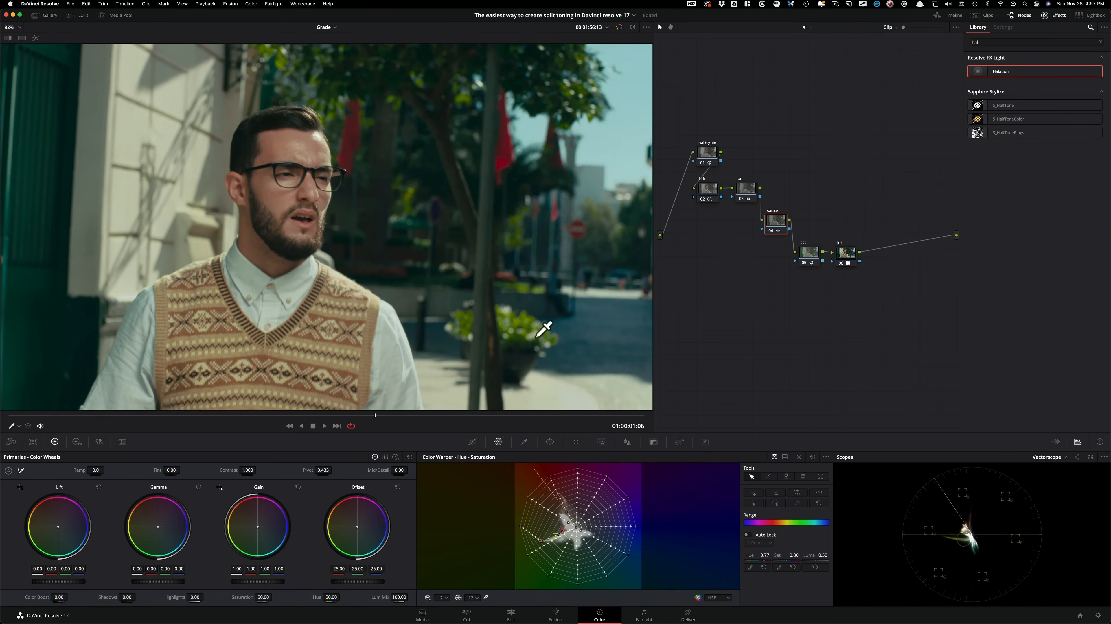
Warp the plant's green toward yellow in the sauce node's Hue - Saturation grid, to hue 0.88 and saturation 0.78
{"action": "scroll", "coordinate": [507, 313], "scroll_direction": "up", "scroll_amount": 2}
{"action": "key", "text": "3"}
{"action": "left_click_drag", "start_coordinate": [542, 522], "coordinate": [539, 517]}
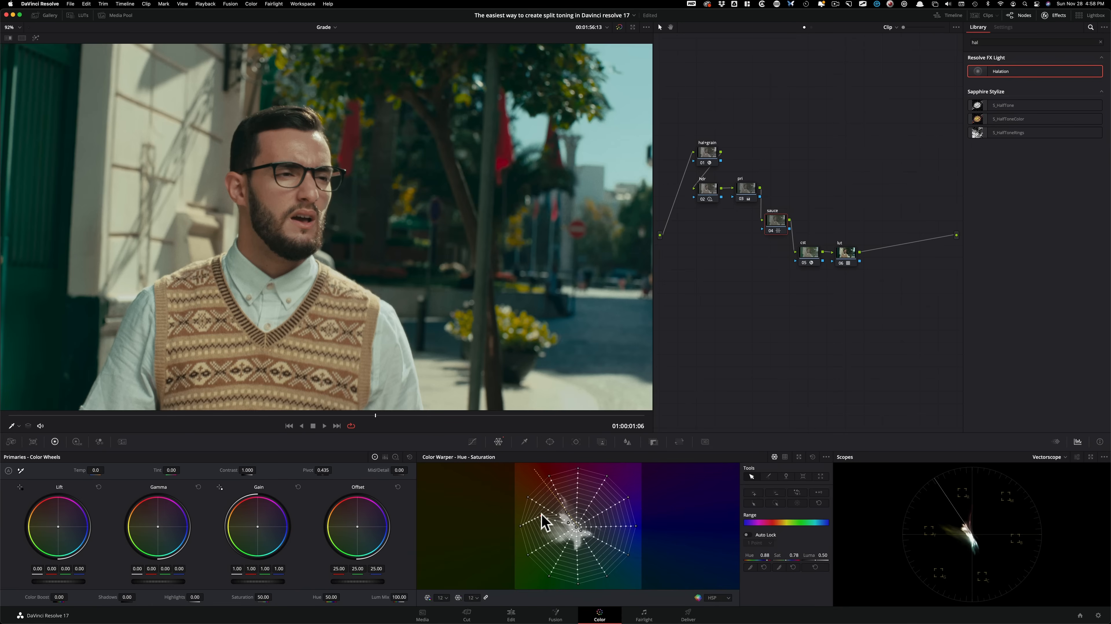
Compare the whole image without and with the sauce node after the yellow shift of the plant
{"action": "key", "text": "super+d"}
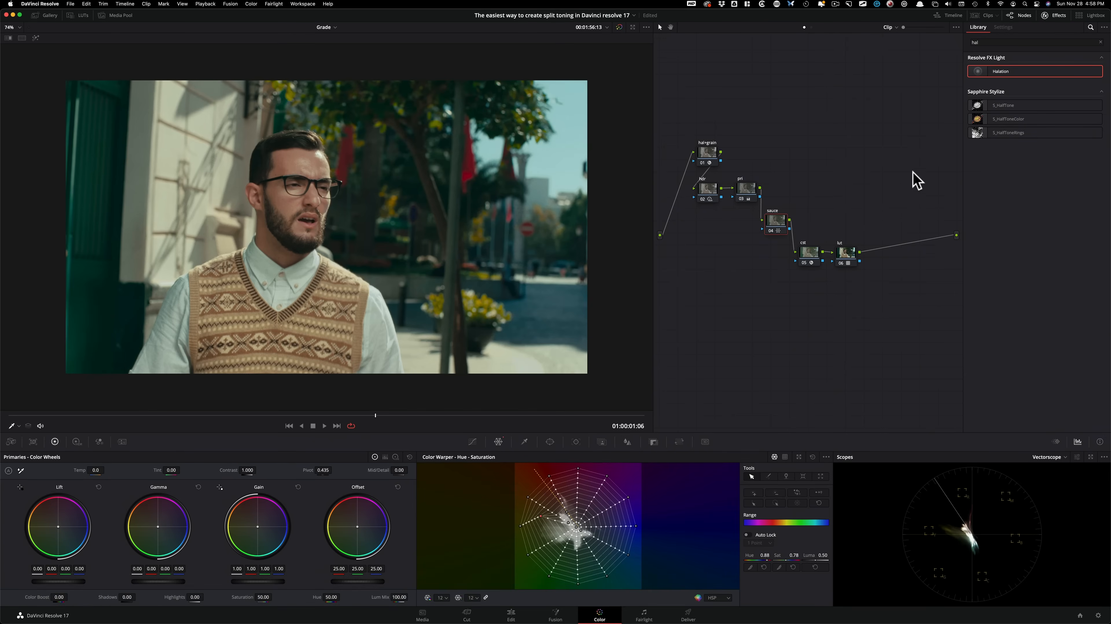
{"action": "key", "text": "super+d"}
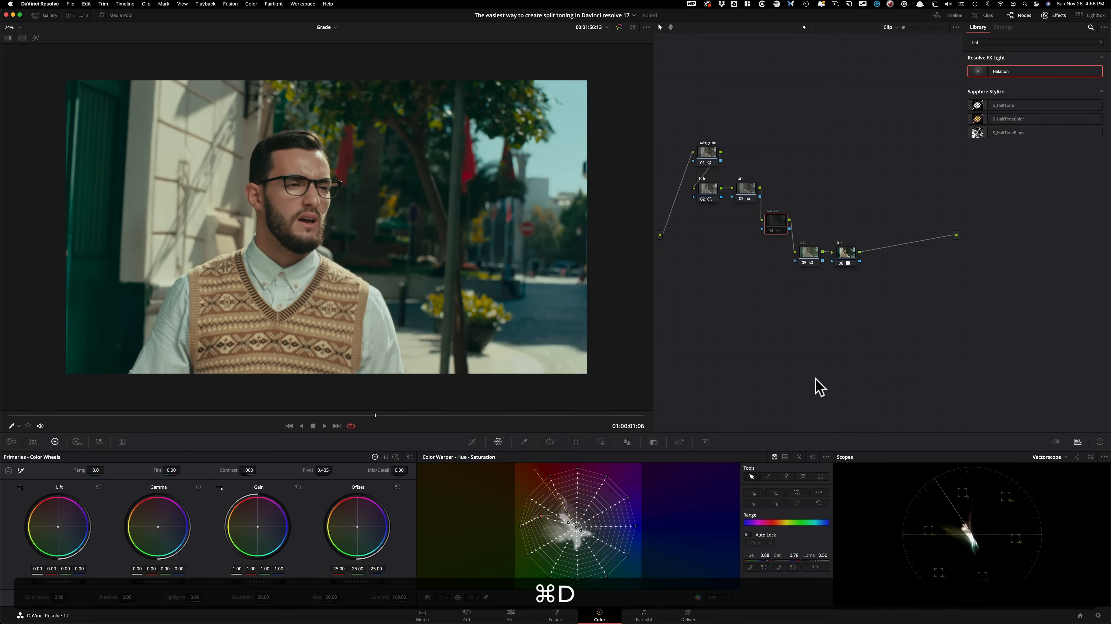
{"action": "key", "text": "super+d"}
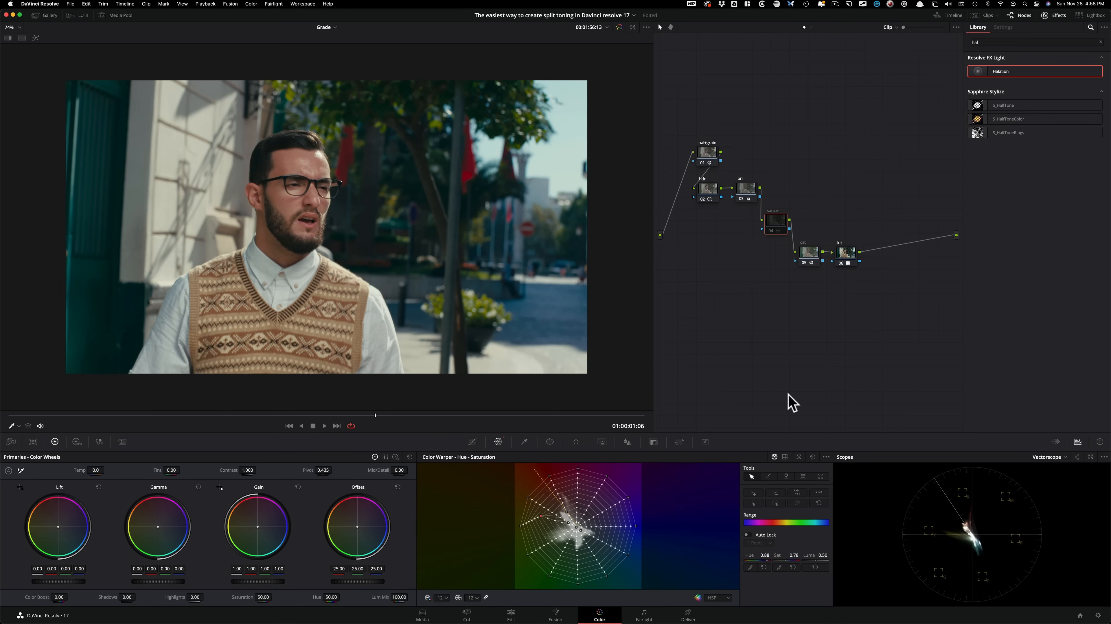
{"action": "key", "text": "super+d"}
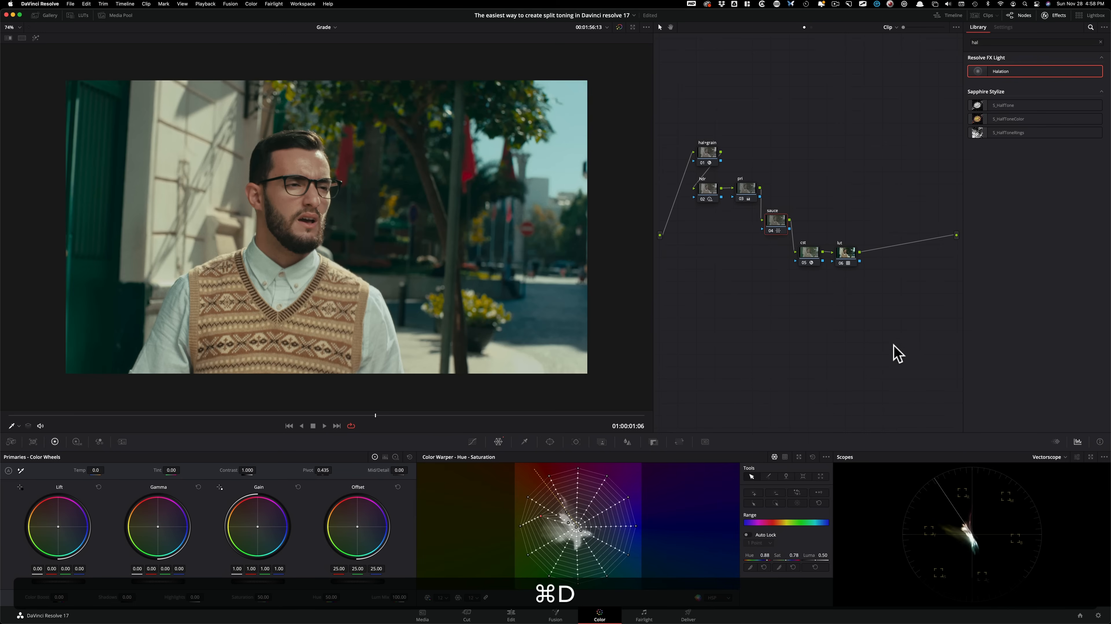
{"action": "key", "text": "super+d"}
{"action": "key", "text": "super+d"}
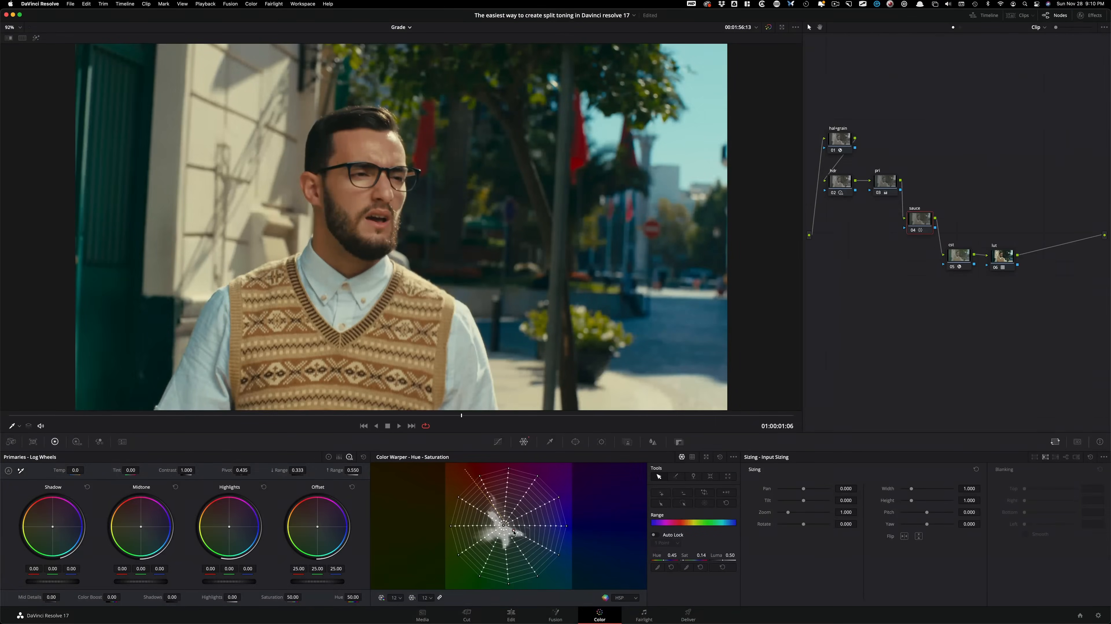
Move a warper point near the center of the sauce node's Hue - Saturation grid to hue 0.45 and saturation 0.16
{"action": "left_click_drag", "start_coordinate": [516, 533], "coordinate": [518, 536]}
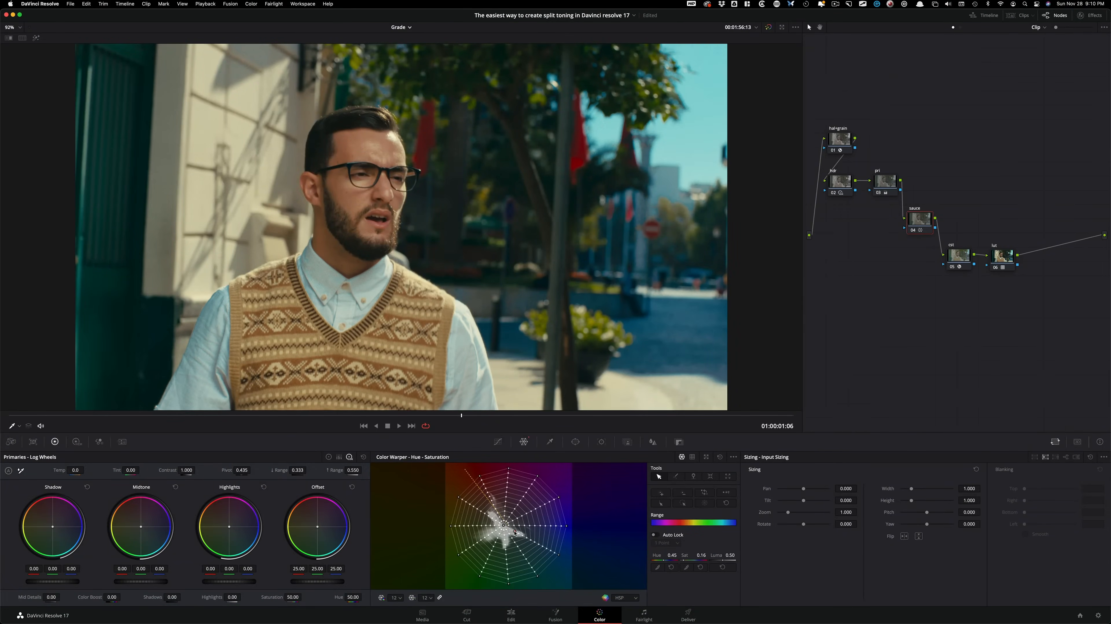